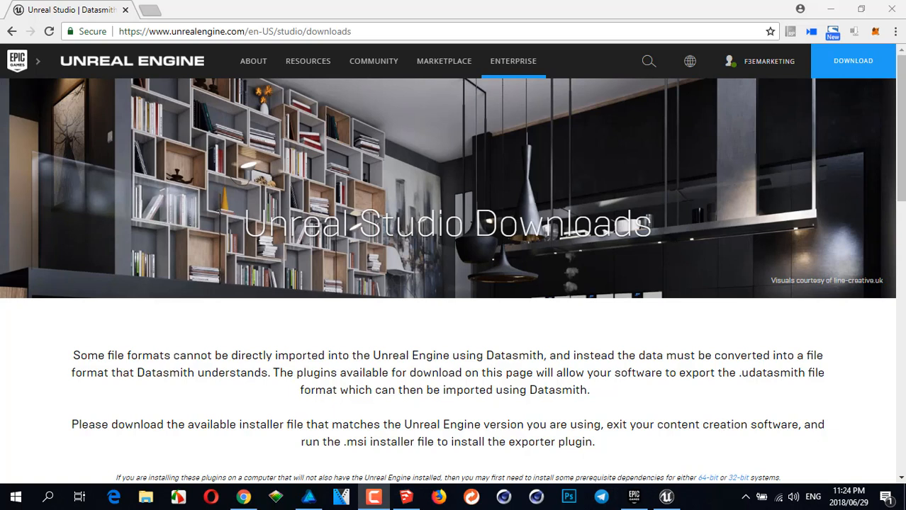
Review the Unreal Studio Downloads page for the Unreal Studio 4.20 PREVIEW SketchUp Exporter and its .msi installer instructions.
drag(358, 31, 62, 31)
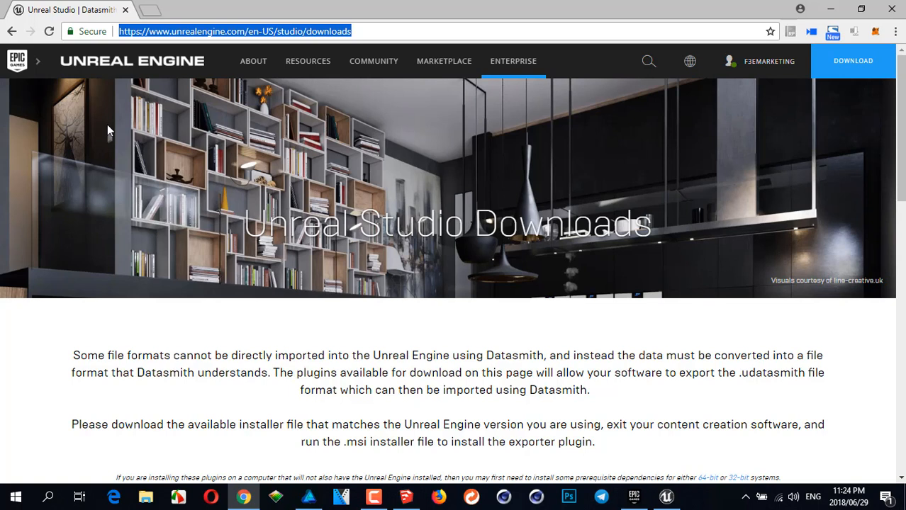
scroll(550, 267, down, 3)
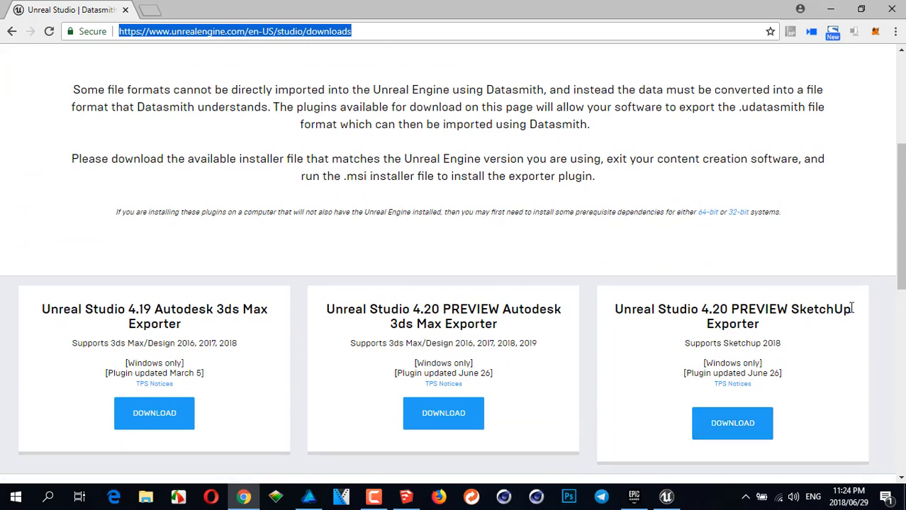
drag(753, 325, 610, 315)
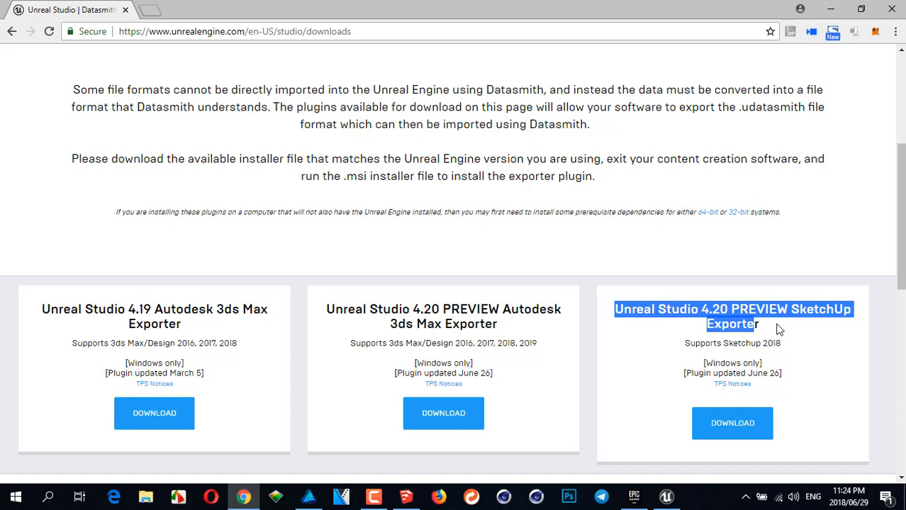
drag(780, 330, 611, 310)
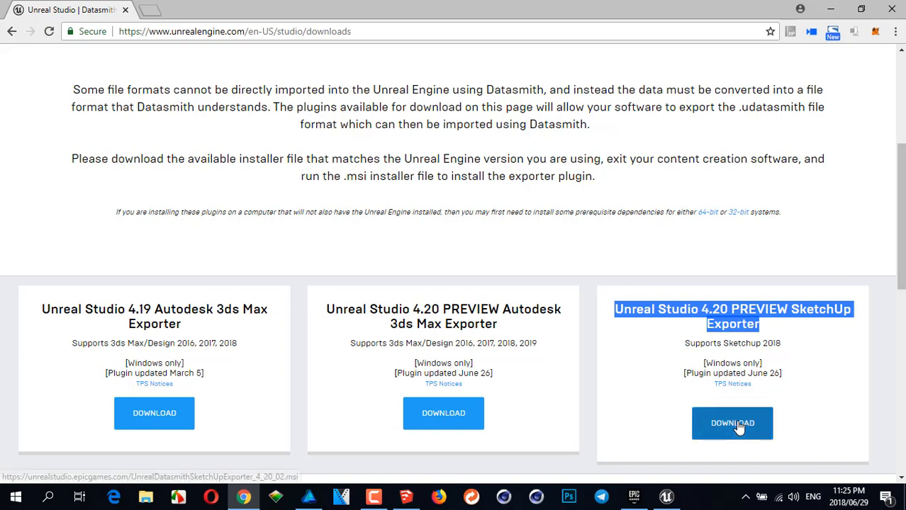
drag(367, 176, 345, 177)
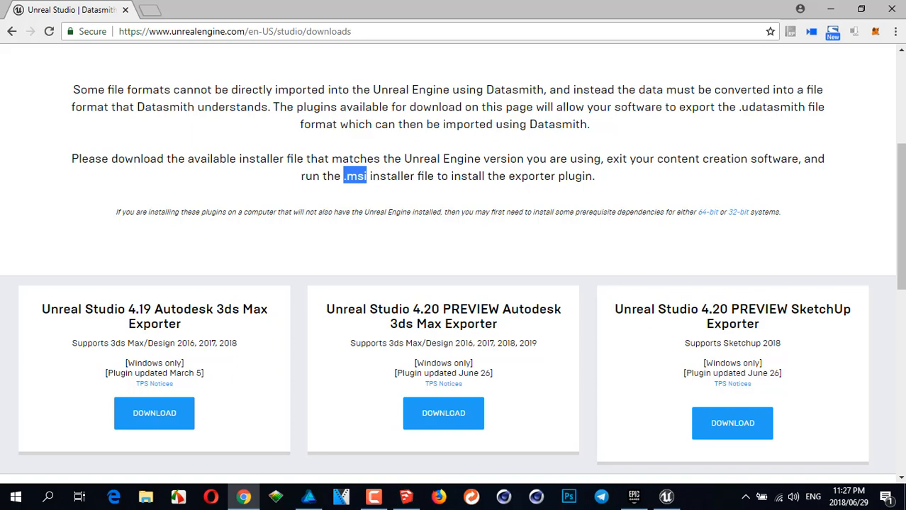
Switch to SketchUp and examine the video booth model's graphic wall and doorway from several angles.
click(407, 498)
middle_drag(556, 239, 296, 289)
shift+middle_drag(358, 285, 422, 289)
middle_drag(477, 269, 688, 250)
scroll(459, 246, up, 1)
scroll(460, 246, up, 2)
scroll(459, 246, down, 3)
mouse_move(567, 256)
middle_down()
mouse_move(485, 252)
mouse_move(578, 266)
mouse_move(564, 250)
middle_up()
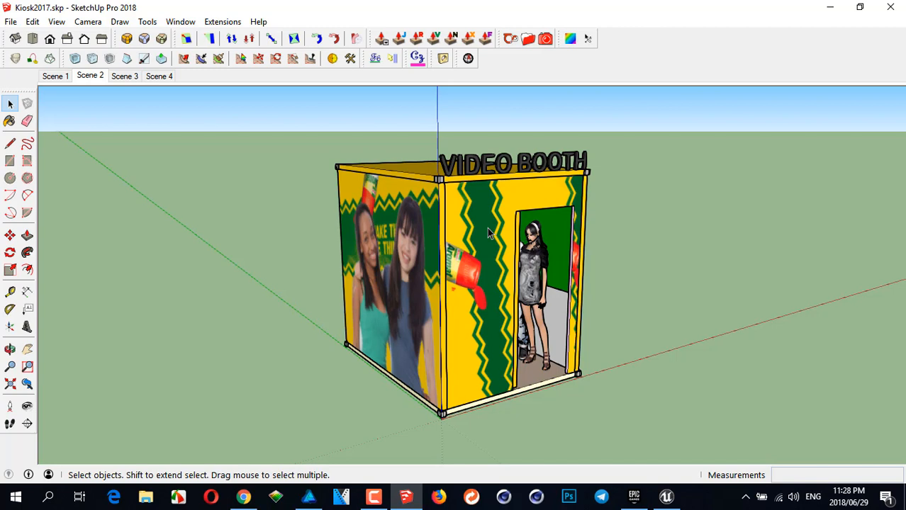
middle_drag(488, 232, 523, 212)
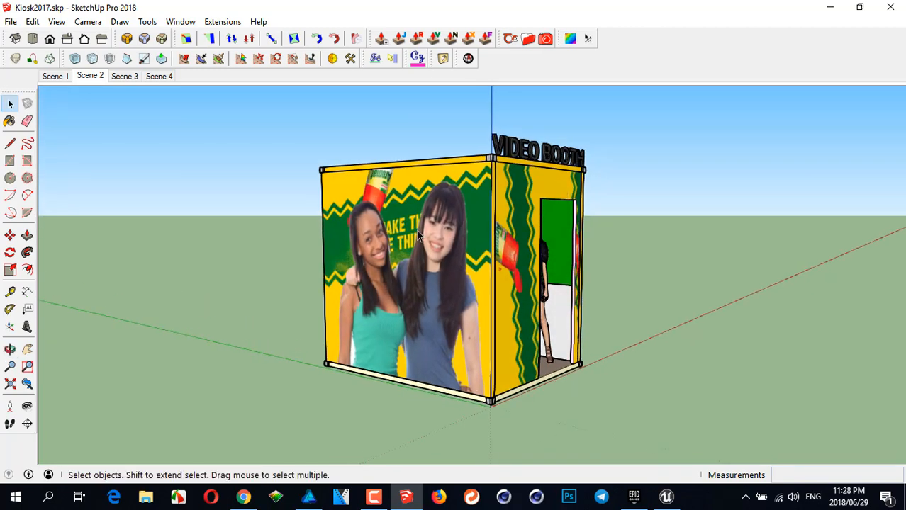
mouse_move(427, 229)
middle_down()
mouse_move(433, 241)
mouse_move(437, 230)
middle_up()
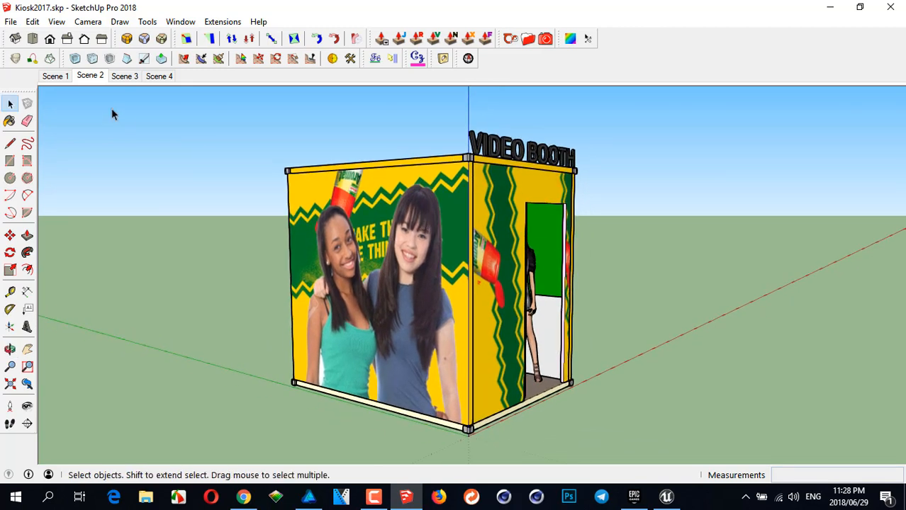
Check the 3D model export formats for Unreal Datasmith (*.udatasmith), and close the export dialog without exporting.
click(12, 22)
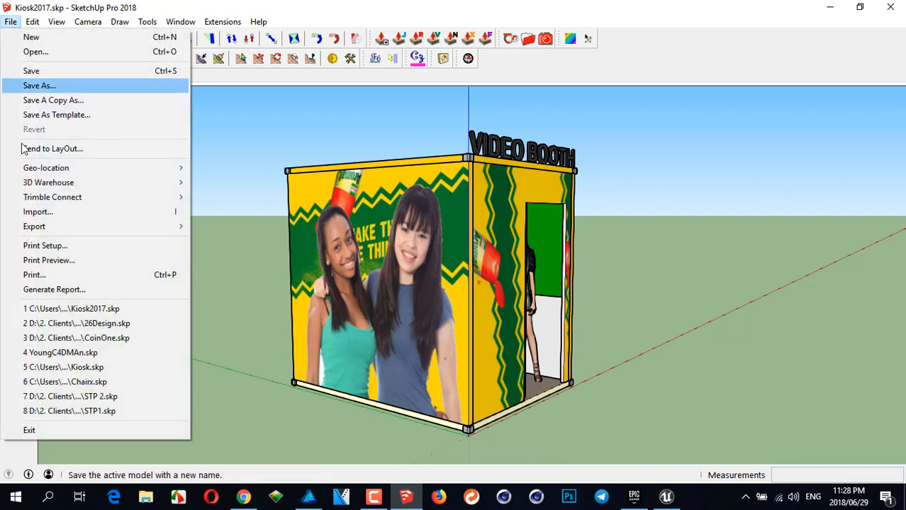
mouse_move(51, 231)
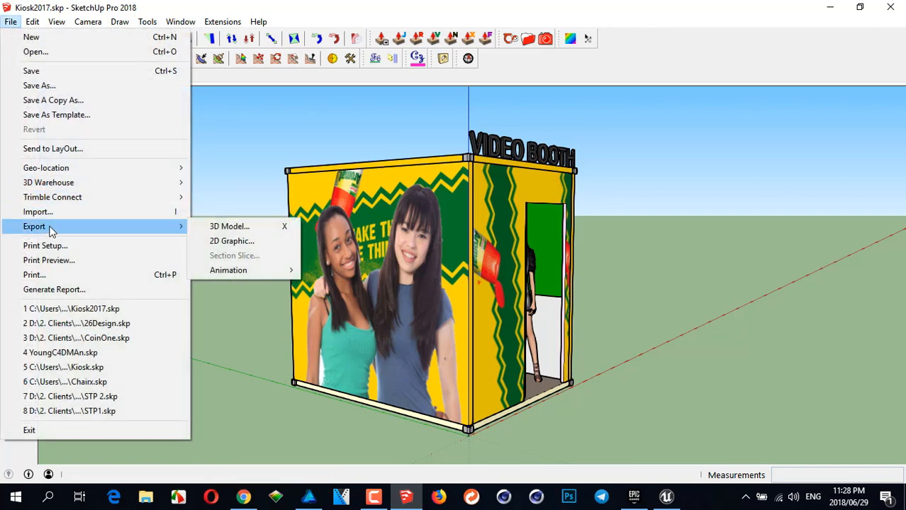
click(224, 227)
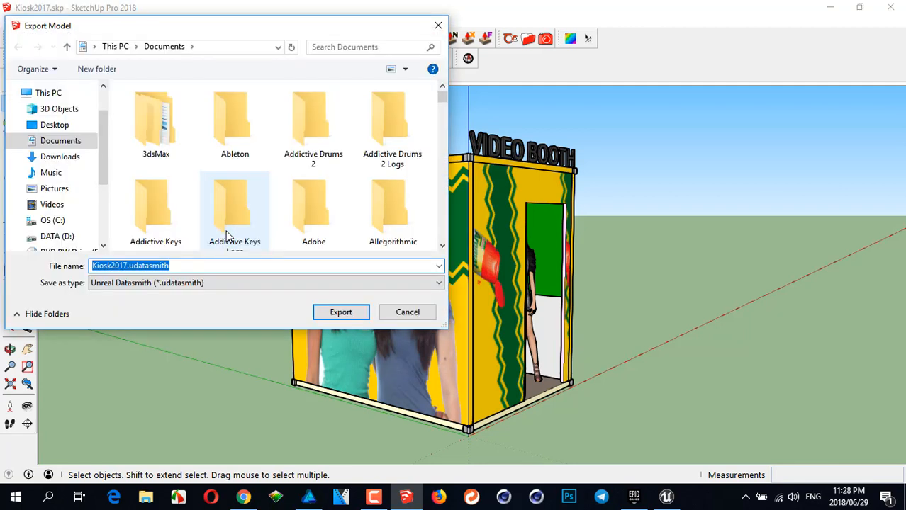
click(184, 284)
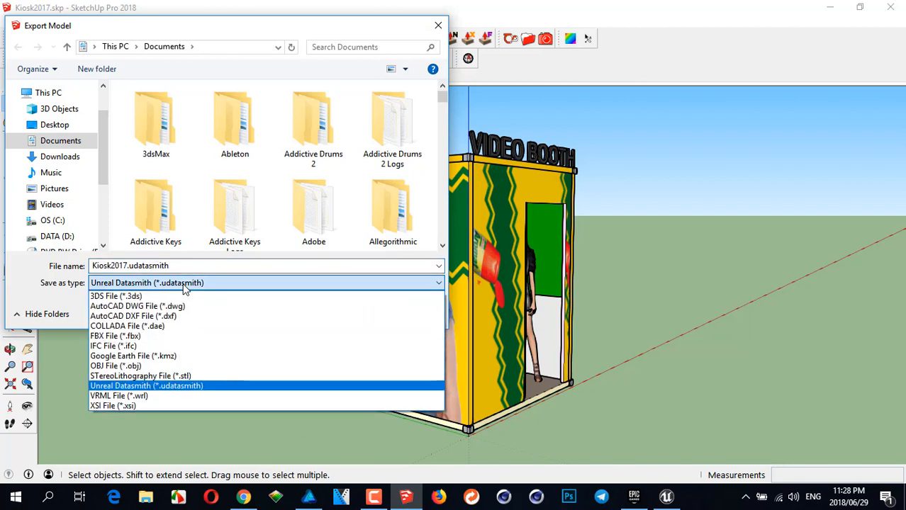
click(214, 265)
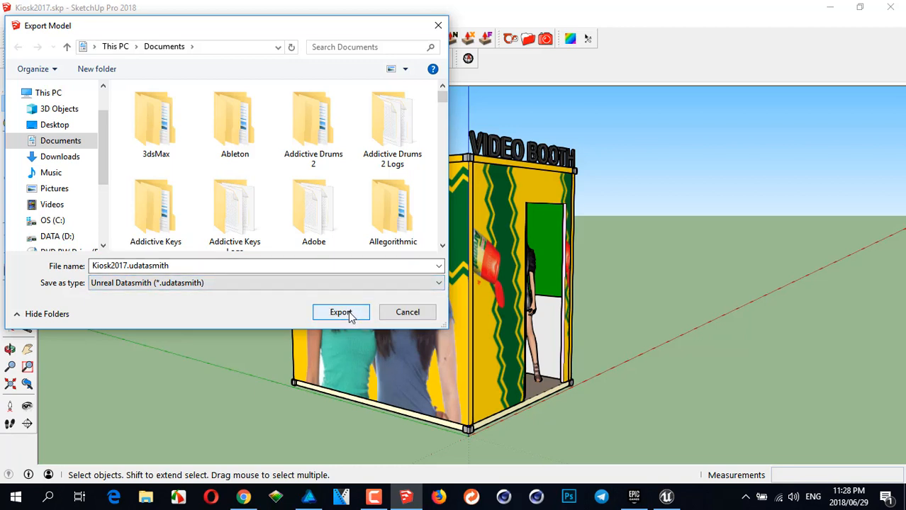
click(413, 312)
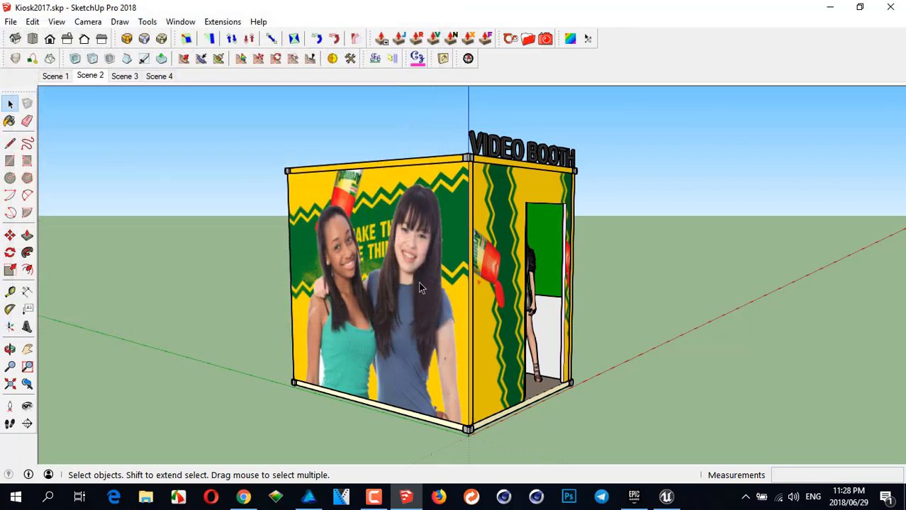
Move the booth's wall panel with the two women 5 m outward along the green axis.
key(o)
middle_drag(459, 253, 441, 261)
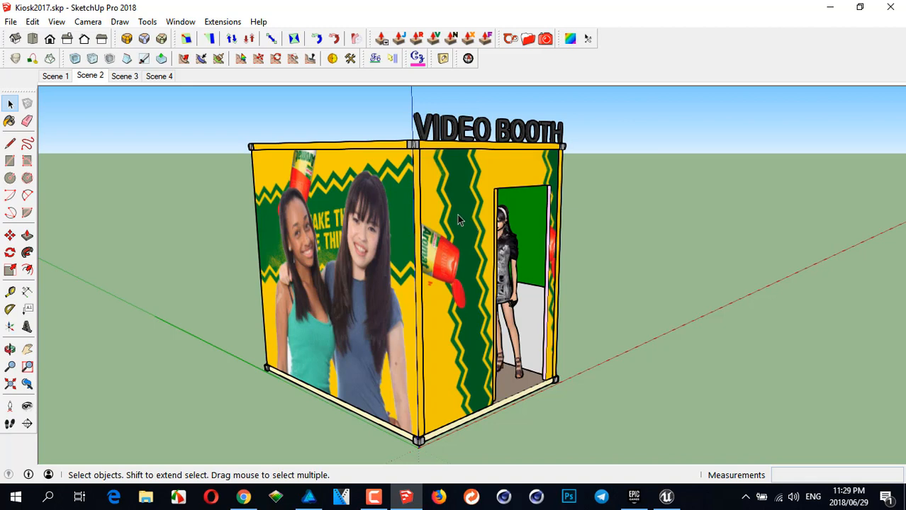
click(348, 237)
middle_drag(348, 236, 455, 302)
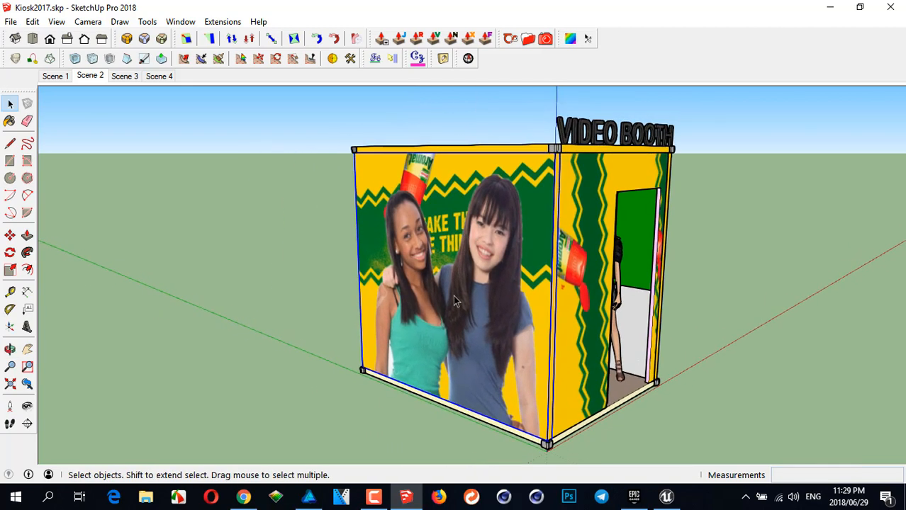
key(m)
click(392, 408)
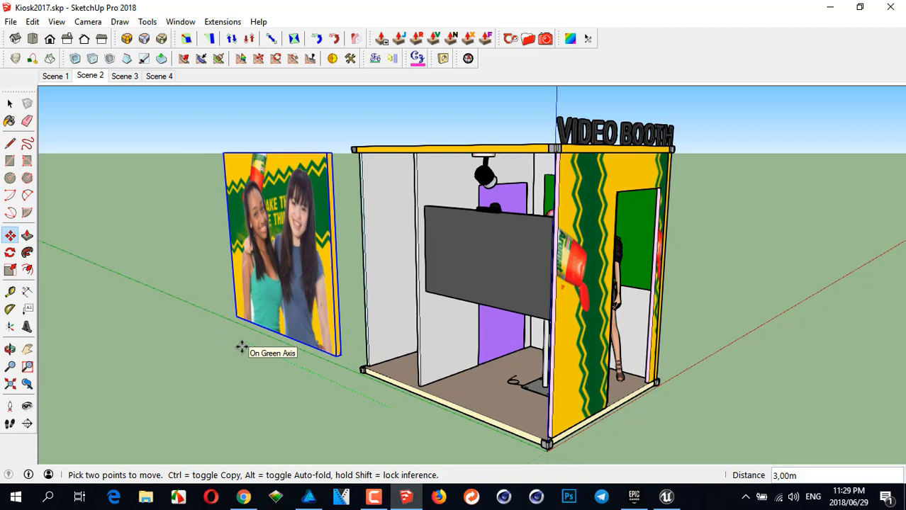
click(241, 346)
text(5)
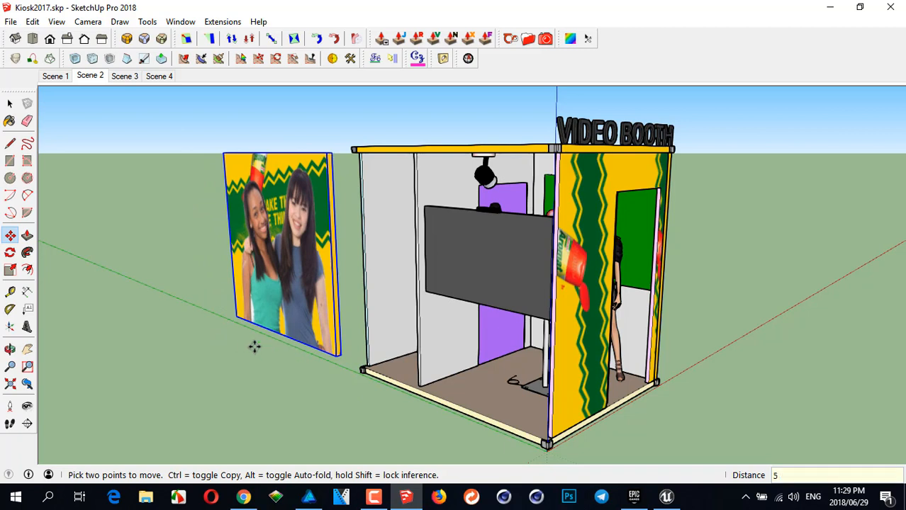
key(Return)
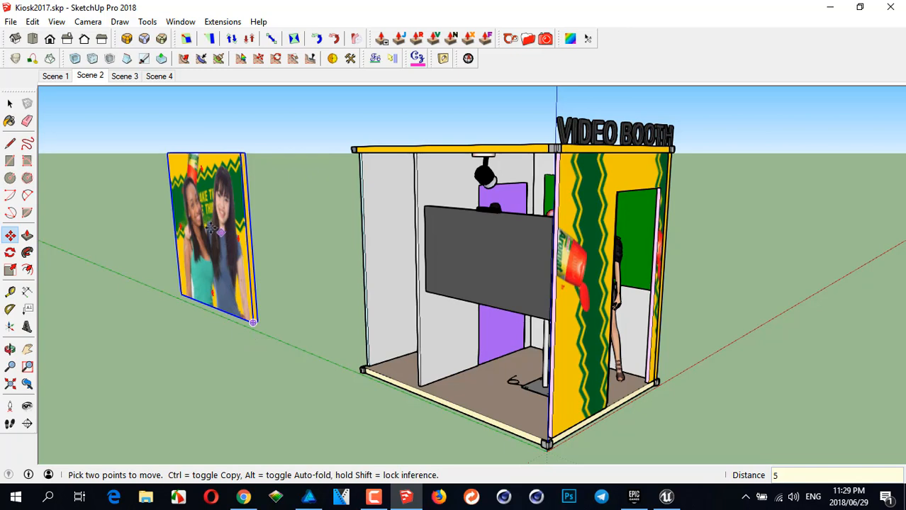
Inspect the opened booth's interior, its large screen and the detached graphic panel as separate objects.
middle_drag(204, 227, 252, 275)
key(space)
click(540, 214)
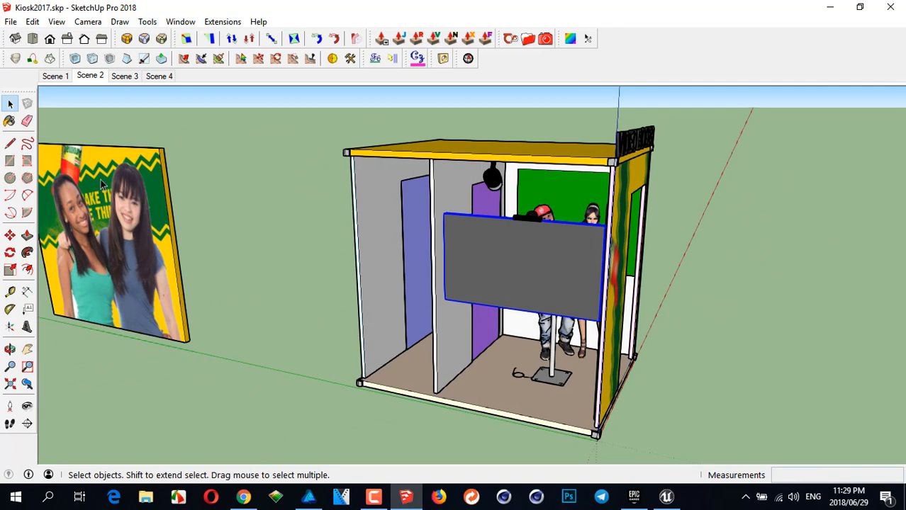
middle_drag(535, 267, 460, 241)
click(254, 159)
middle_drag(244, 174, 159, 221)
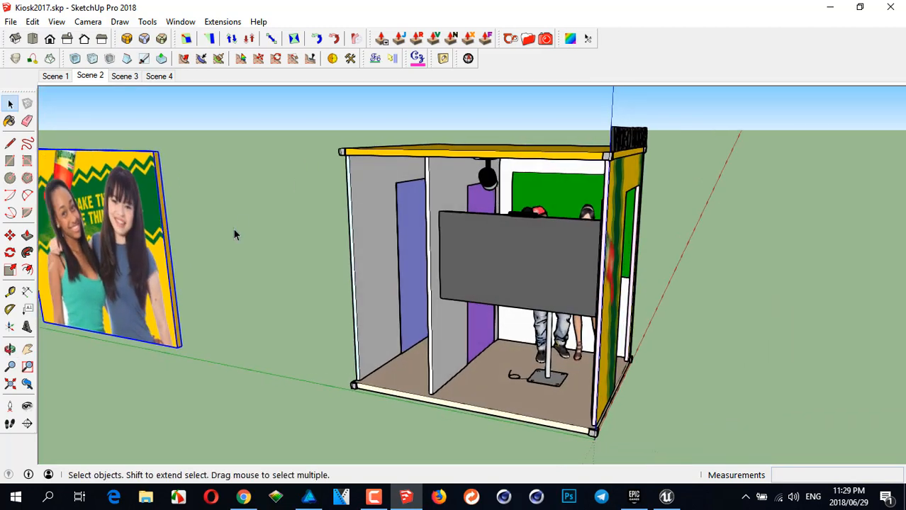
middle_drag(488, 283, 285, 212)
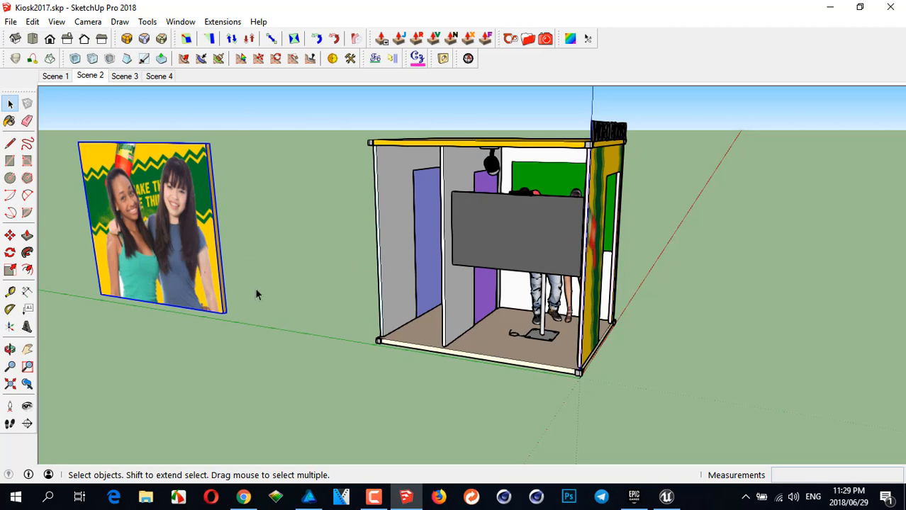
mouse_move(410, 244)
middle_down()
mouse_move(360, 241)
mouse_move(426, 236)
middle_up()
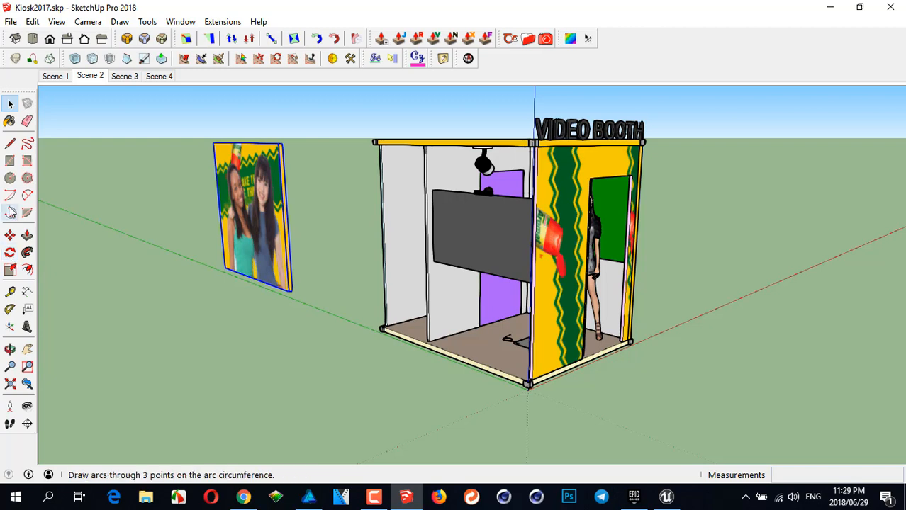
Draw a ground rectangle about 0.74 by 0.55 m in front of the booth and extrude it up about 0.71 m.
click(11, 162)
click(349, 397)
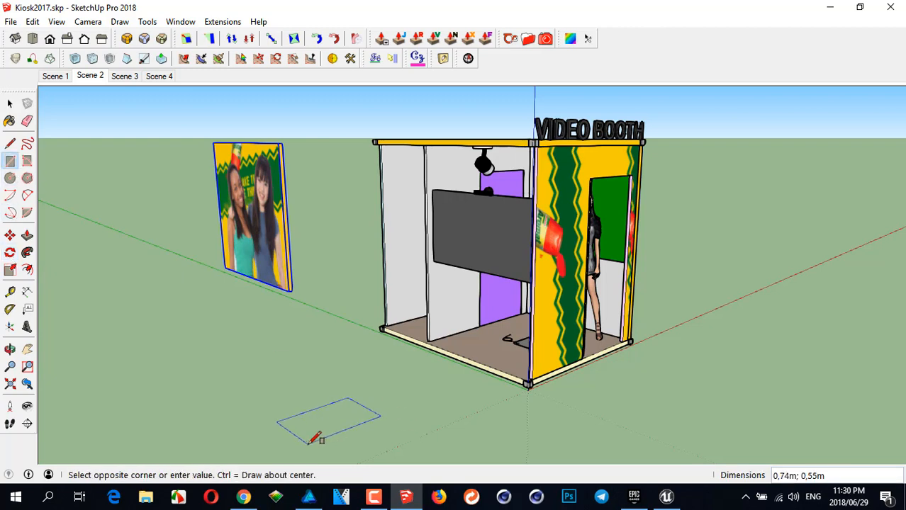
click(317, 447)
key(p)
click(339, 419)
click(330, 339)
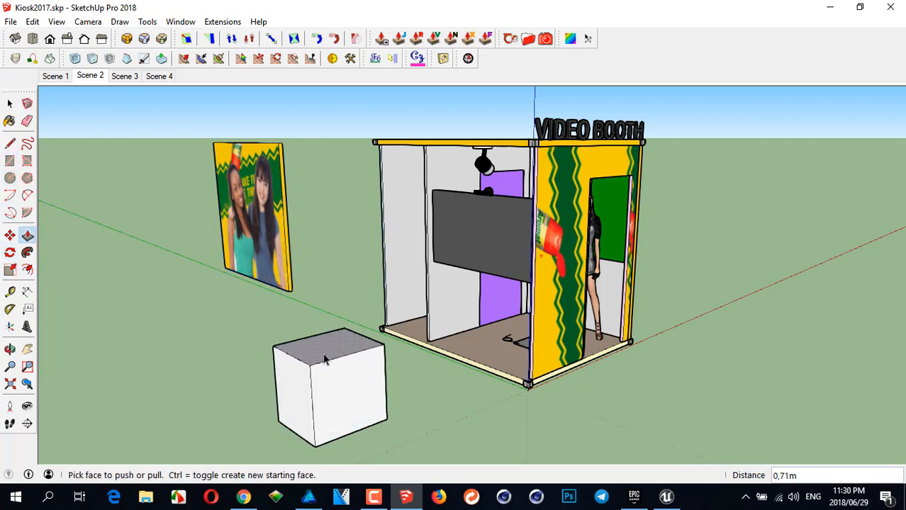
Select all faces and edges of the new box and combine them into a group.
key(space)
mouse_move(336, 391)
middle_down()
mouse_move(346, 345)
mouse_move(328, 324)
mouse_move(227, 230)
mouse_move(227, 259)
mouse_move(213, 262)
middle_up()
scroll(348, 340, up, 3)
drag(162, 214, 363, 413)
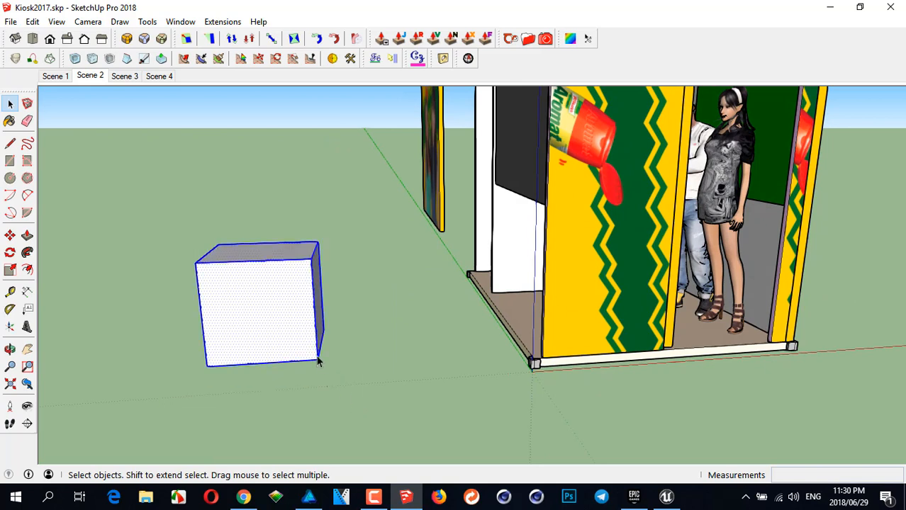
right_click(260, 277)
click(334, 297)
Examine the grouped box in front of the booth from several angles.
middle_drag(310, 299, 378, 317)
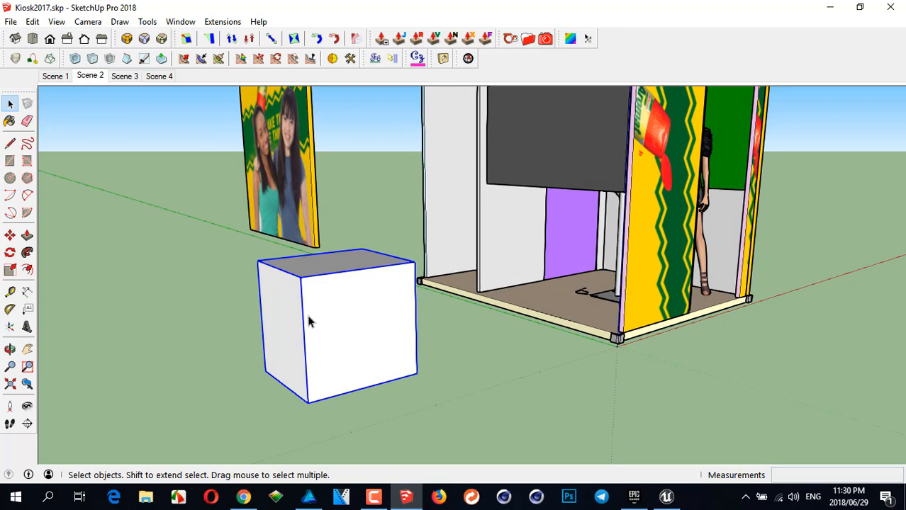
middle_drag(287, 307, 334, 311)
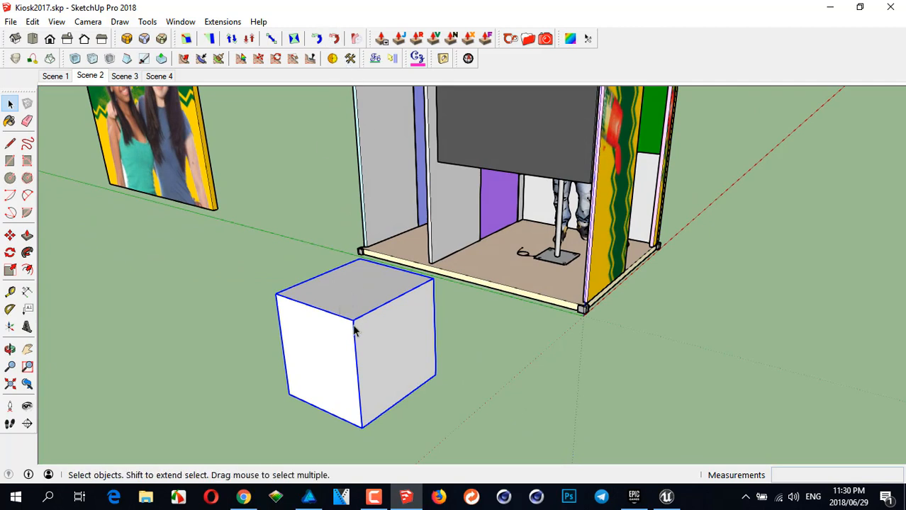
scroll(358, 337, up, 1)
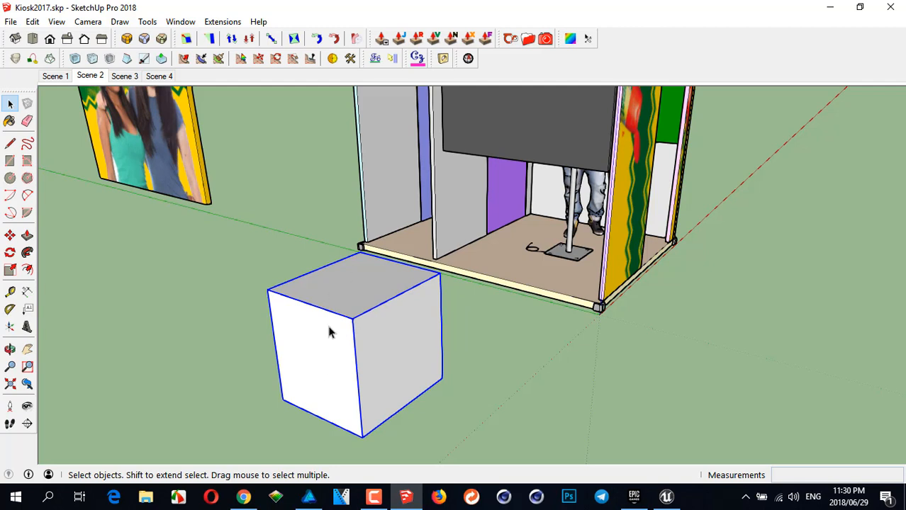
scroll(415, 364, down, 1)
mouse_move(416, 365)
middle_down()
mouse_move(396, 358)
mouse_move(396, 344)
mouse_move(350, 336)
middle_up()
scroll(314, 309, up, 1)
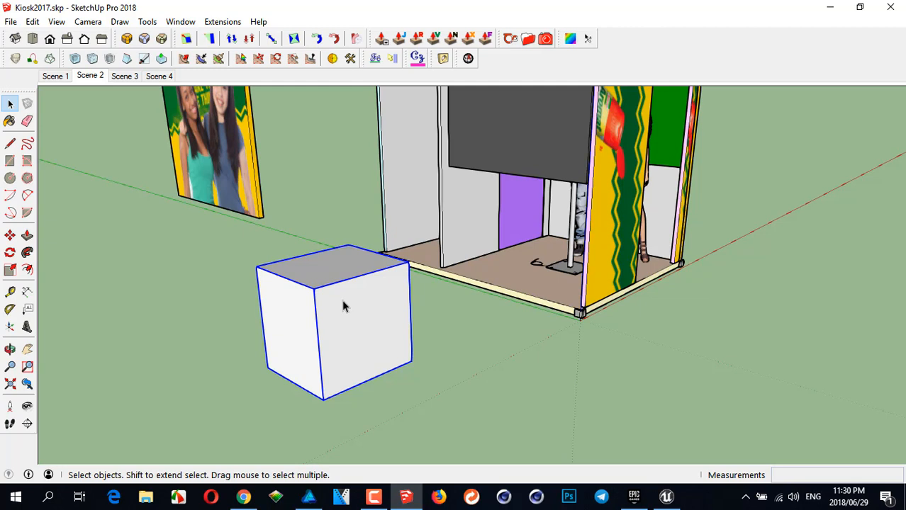
middle_drag(336, 289, 346, 345)
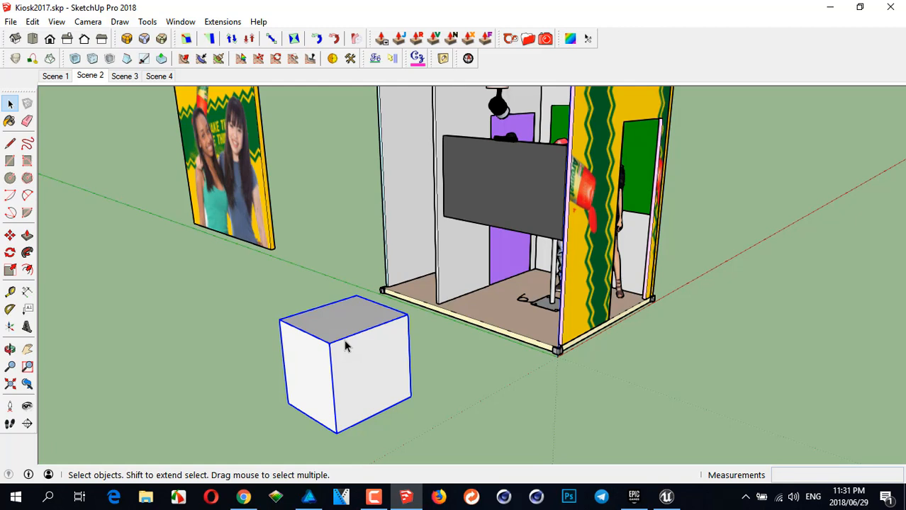
middle_drag(352, 358, 382, 270)
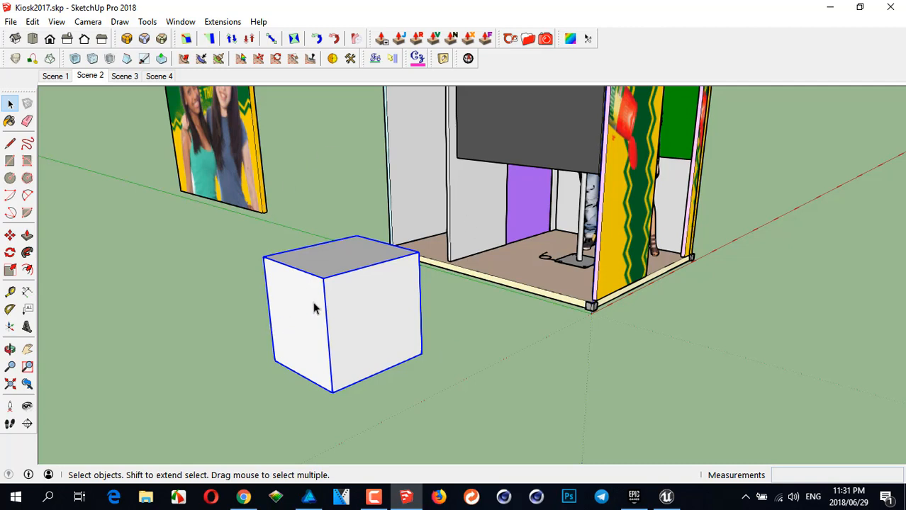
mouse_move(363, 283)
middle_down()
mouse_move(405, 289)
mouse_move(317, 314)
middle_up()
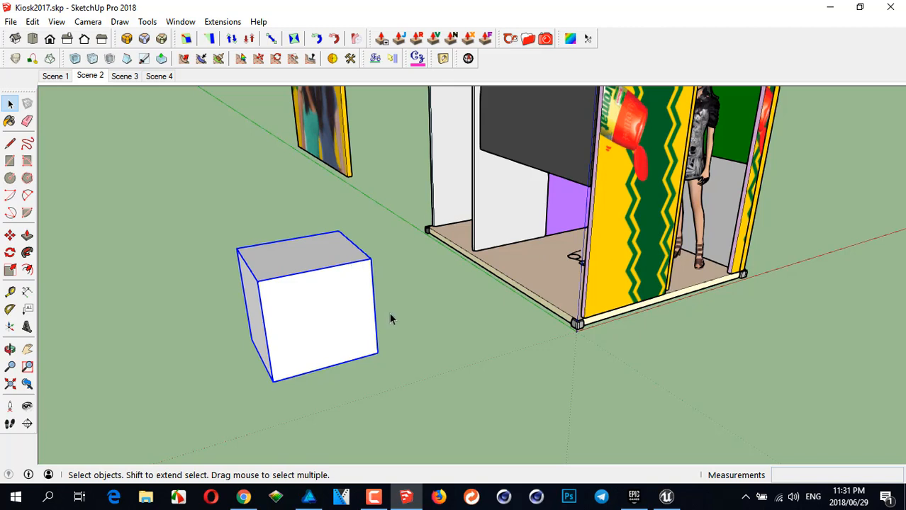
Delete the grouped box and select the detached graphic panel with the two women.
key(Delete)
middle_drag(356, 317, 444, 330)
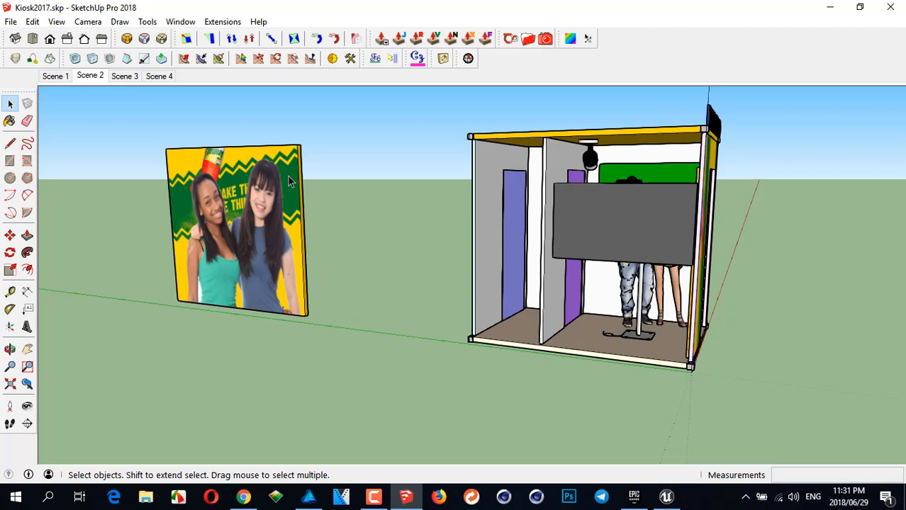
click(253, 237)
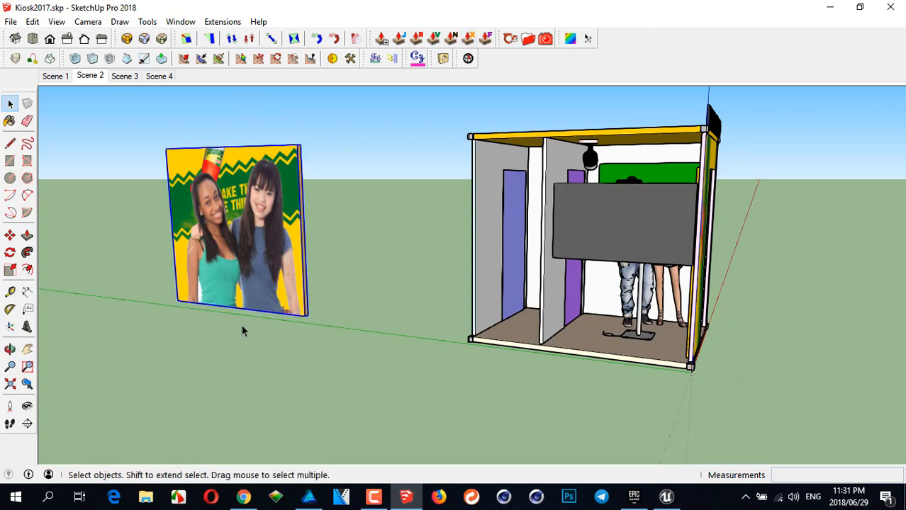
Move the detached graphic panel with the two women 5 m along the green axis, back onto the booth's open side.
key(m)
click(182, 345)
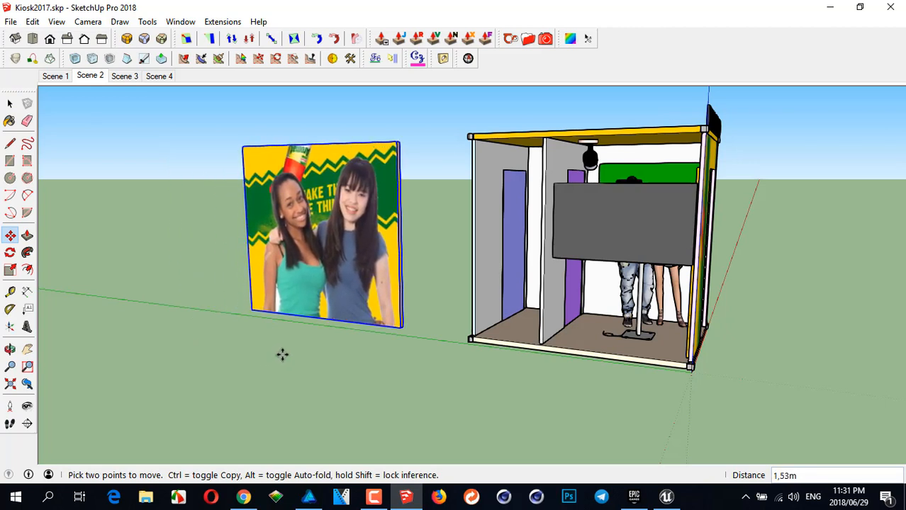
text(5)
key(Return)
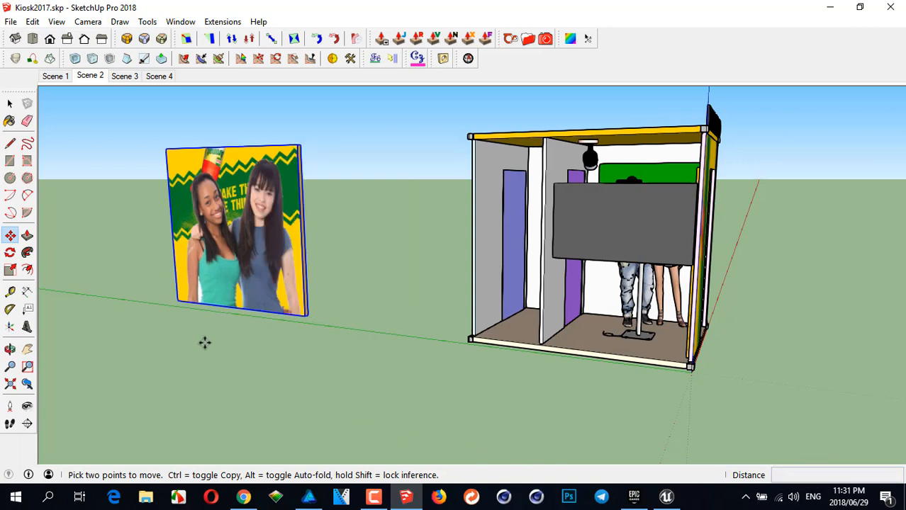
click(184, 325)
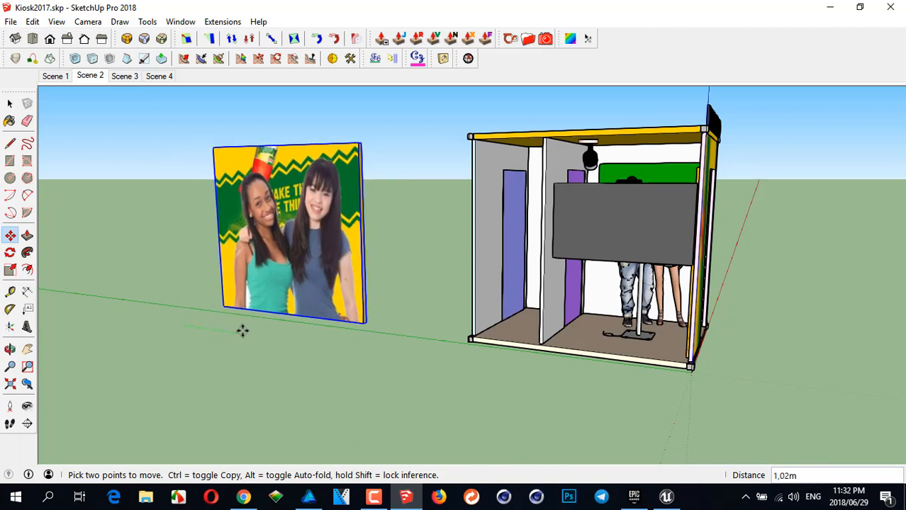
text(5)
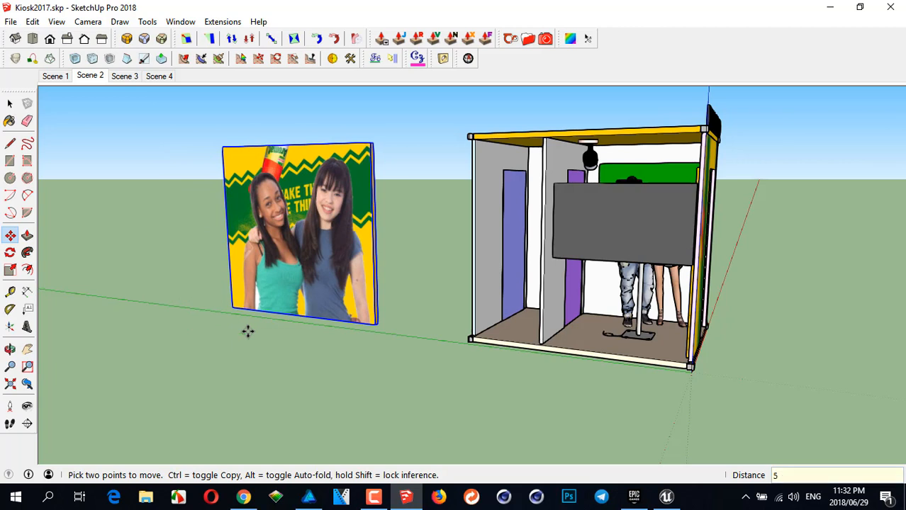
key(Return)
middle_drag(670, 223, 480, 224)
middle_drag(532, 263, 739, 308)
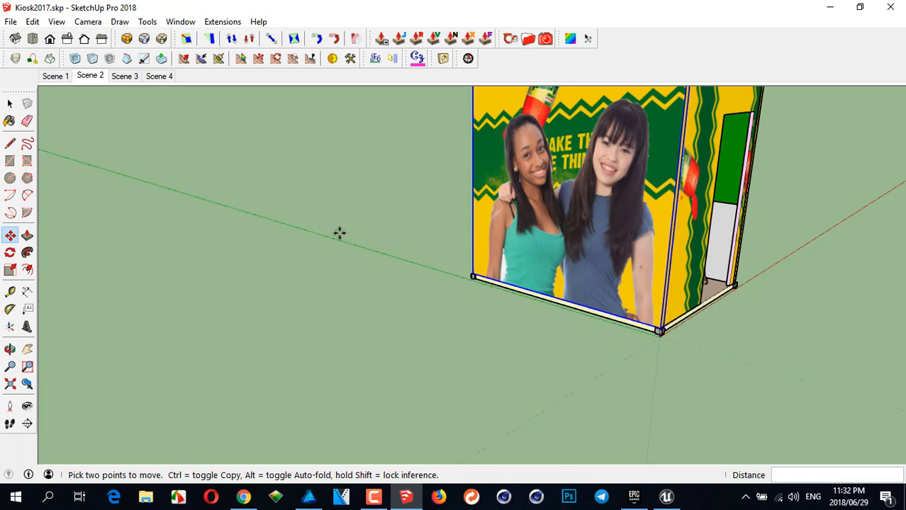
middle_drag(434, 266, 597, 273)
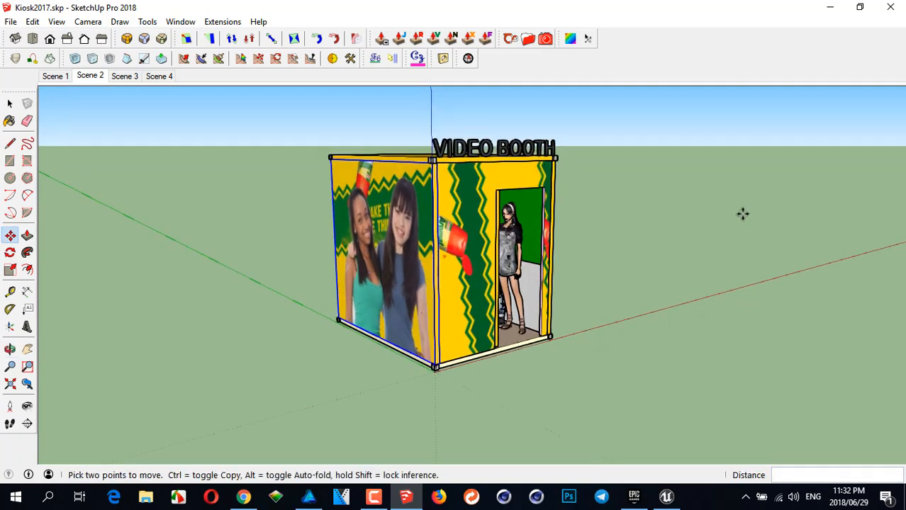
Open the tray and check the entity info of the front wall group around the doorway.
click(9, 104)
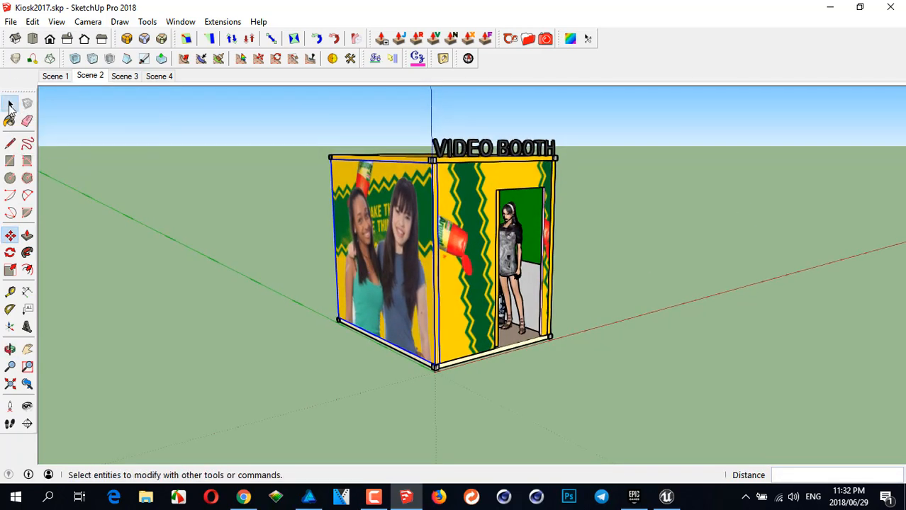
click(10, 122)
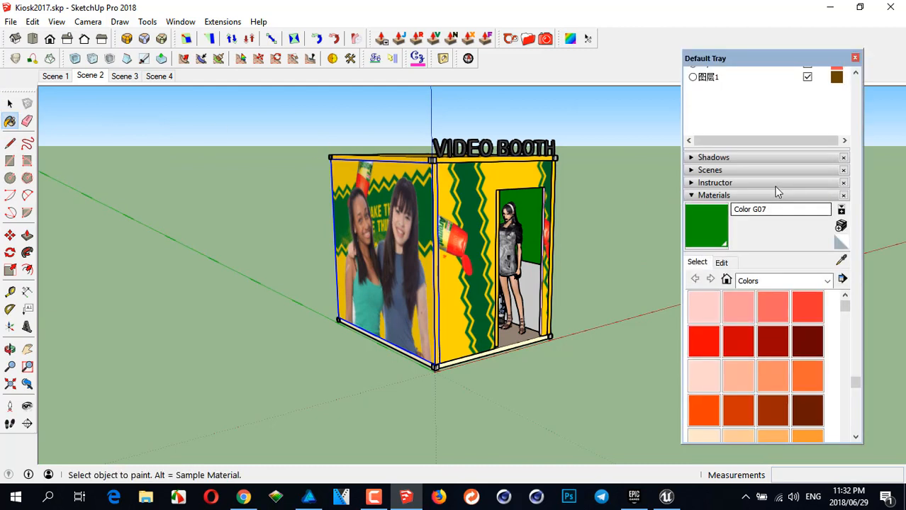
scroll(736, 119, up, 3)
click(691, 72)
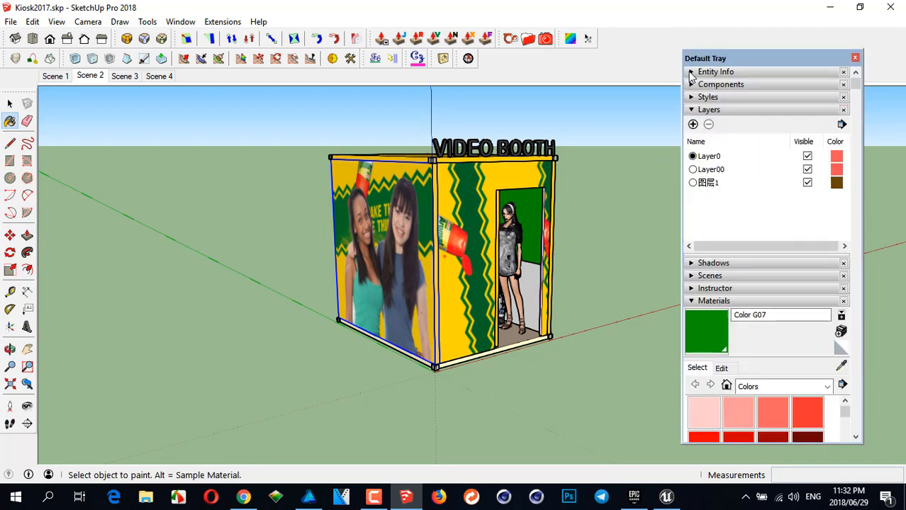
click(691, 72)
click(10, 104)
click(485, 228)
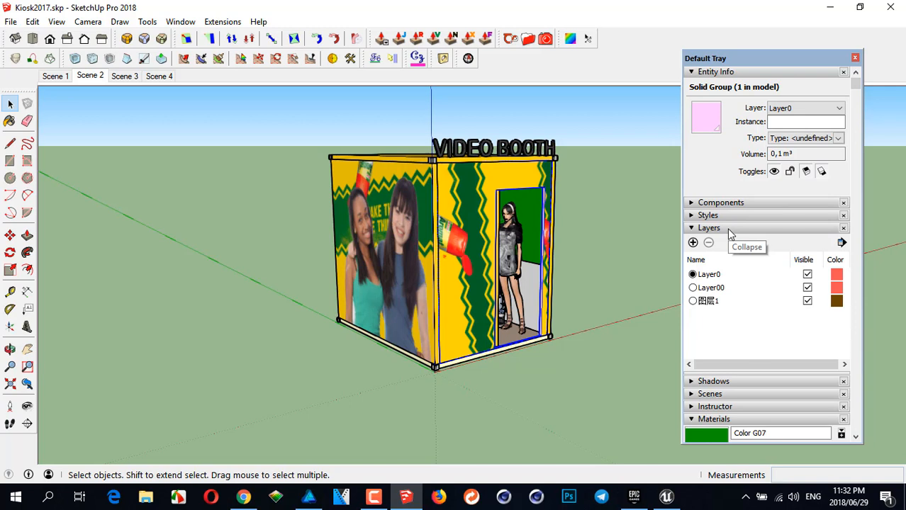
click(694, 77)
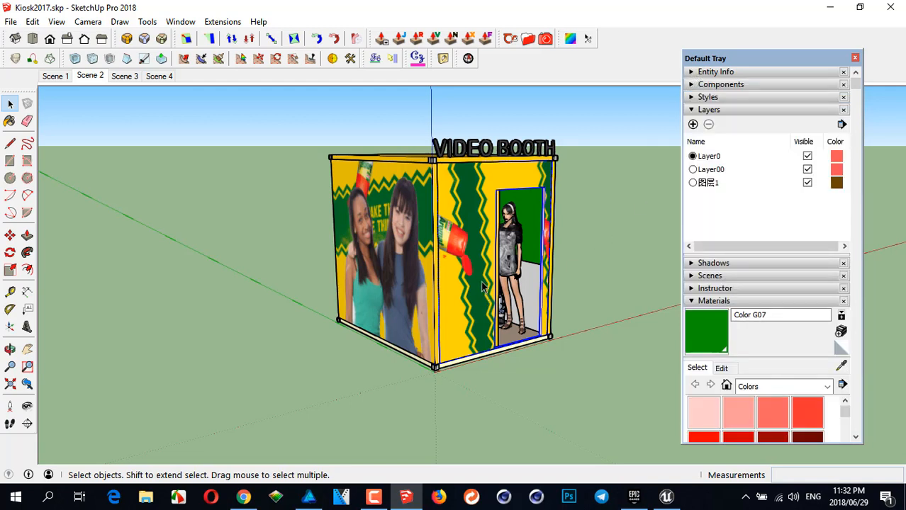
Review the model's layer list, including the 图层1 layer, against the booth, and close the tray.
middle_drag(480, 270, 492, 268)
scroll(490, 269, up, 1)
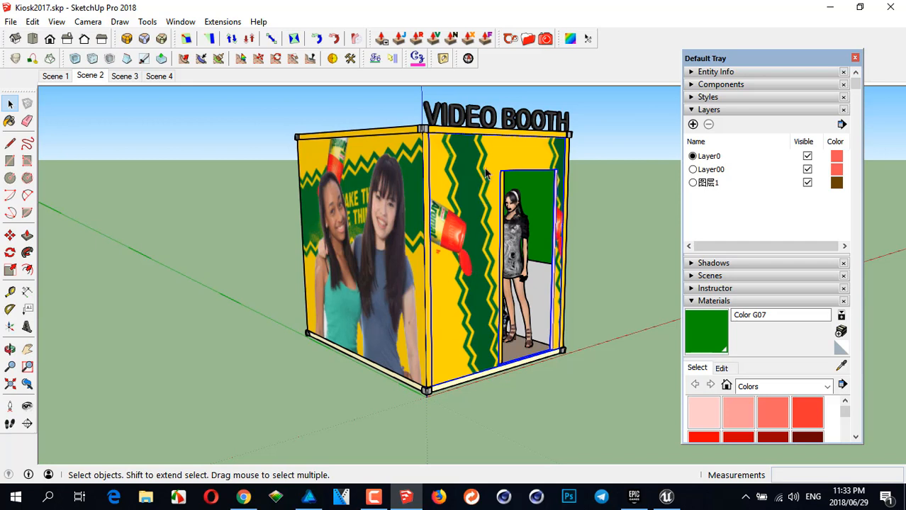
middle_drag(506, 136, 490, 190)
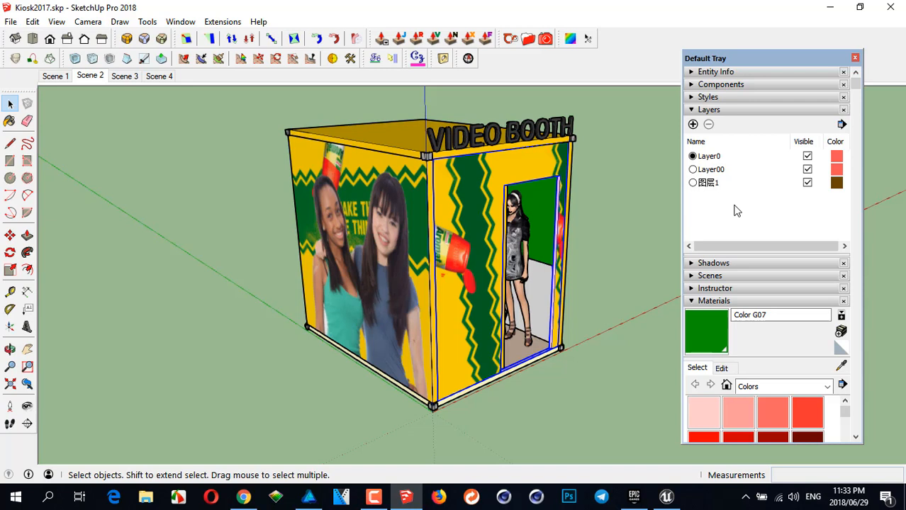
double_click(709, 184)
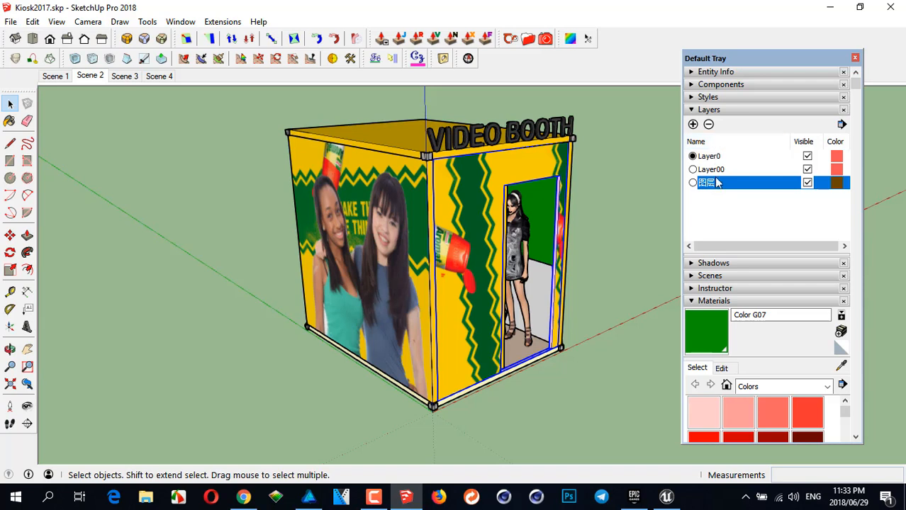
middle_drag(462, 218, 470, 231)
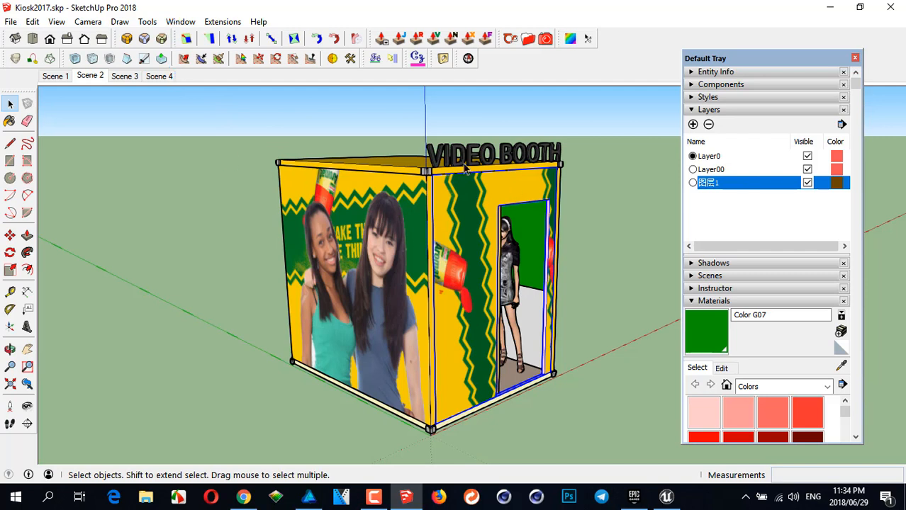
shift+middle_drag(493, 279, 497, 272)
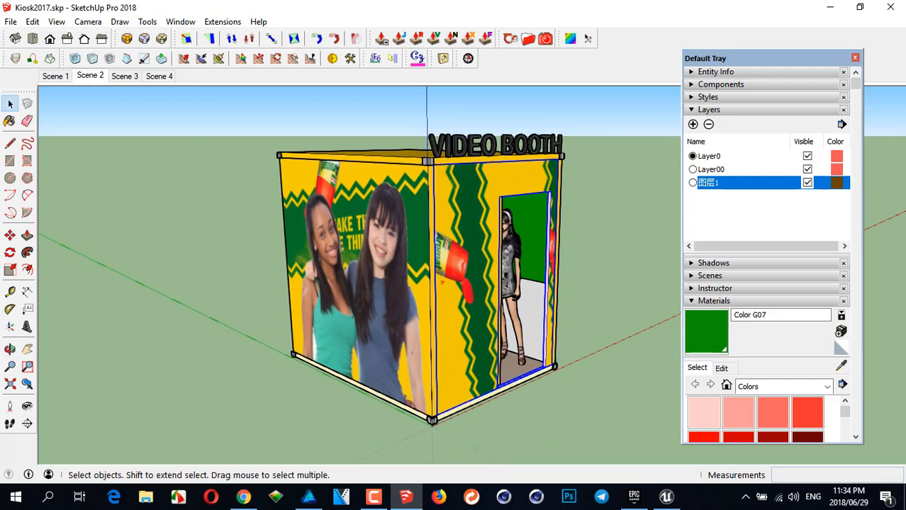
click(856, 58)
Examine the booth's doorway front and both graphic side walls from several angles.
middle_drag(569, 275, 225, 272)
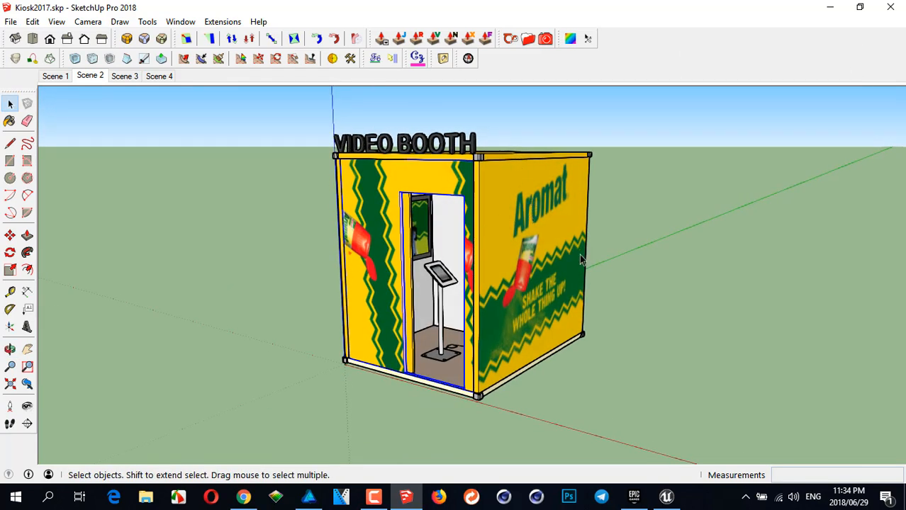
scroll(484, 396, up, 2)
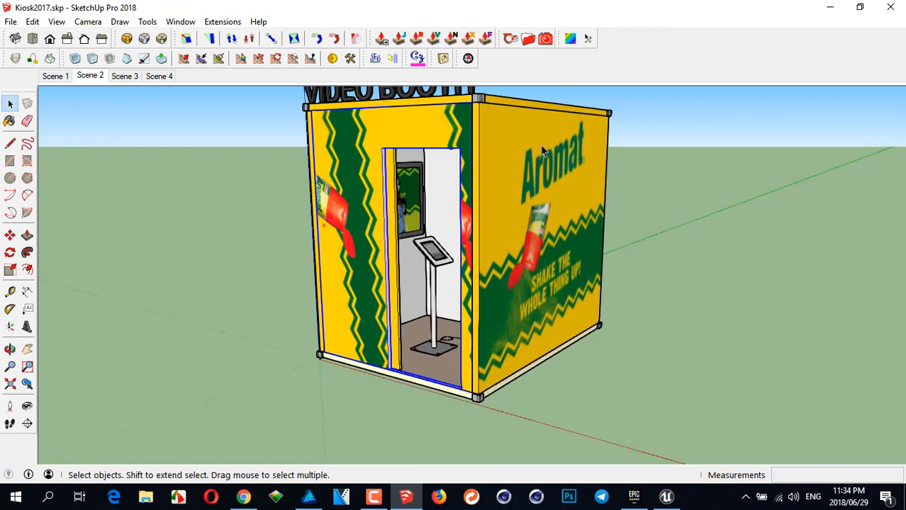
middle_drag(417, 180, 815, 257)
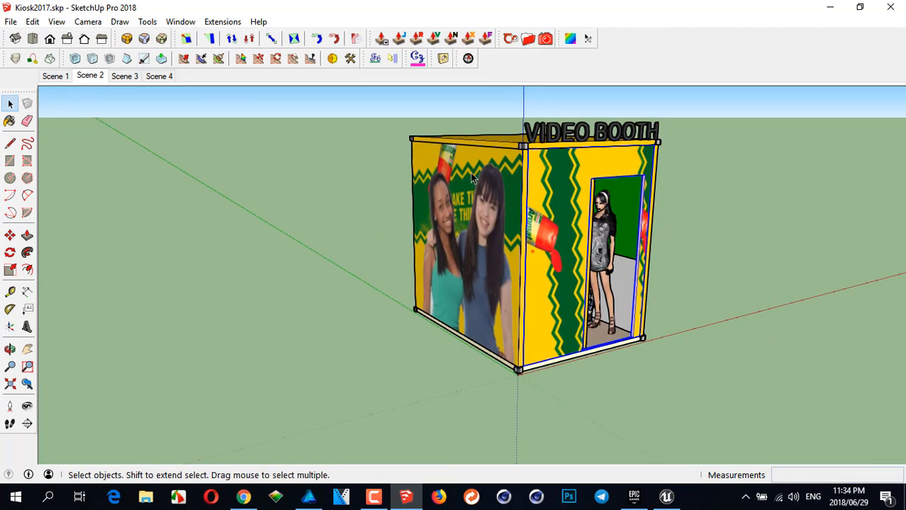
scroll(476, 179, up, 4)
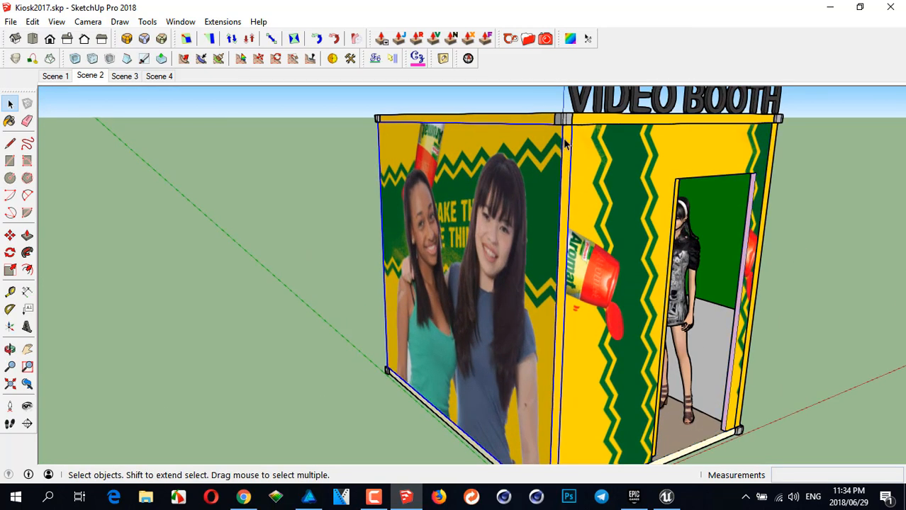
middle_drag(581, 204, 336, 177)
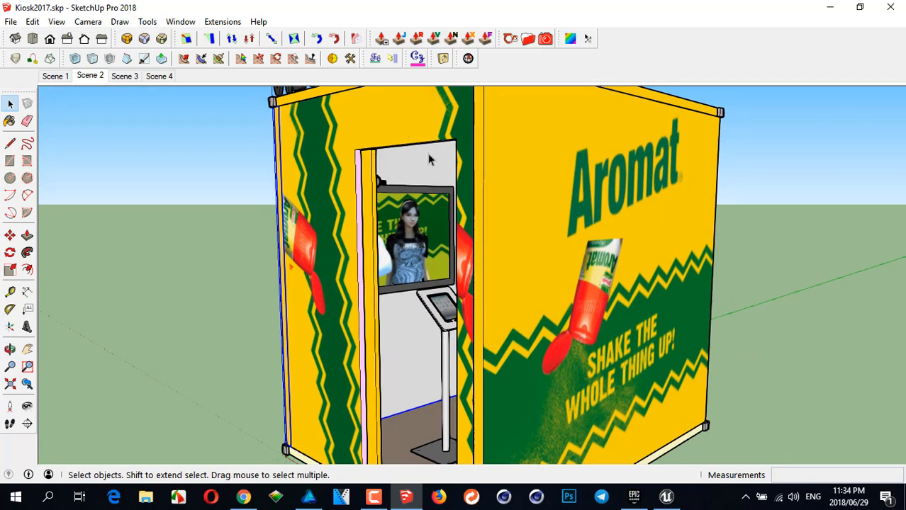
scroll(428, 202, down, 2)
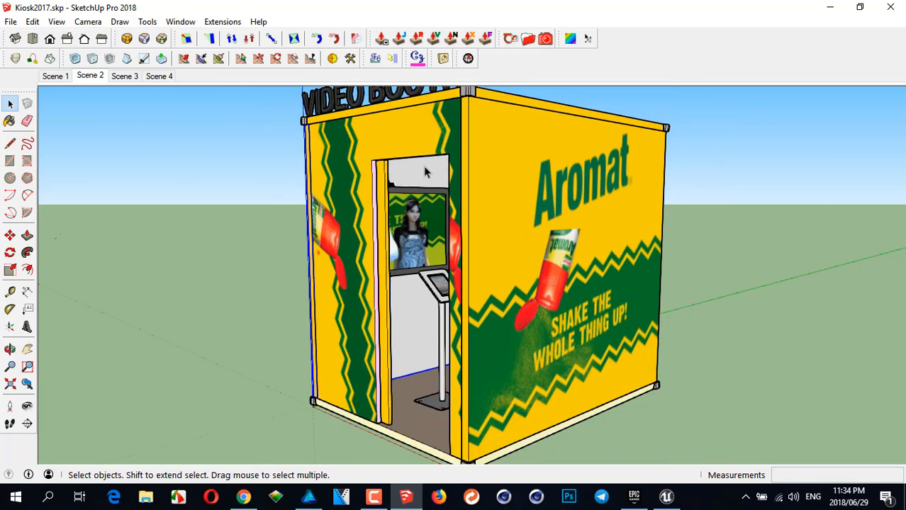
middle_drag(344, 190, 439, 156)
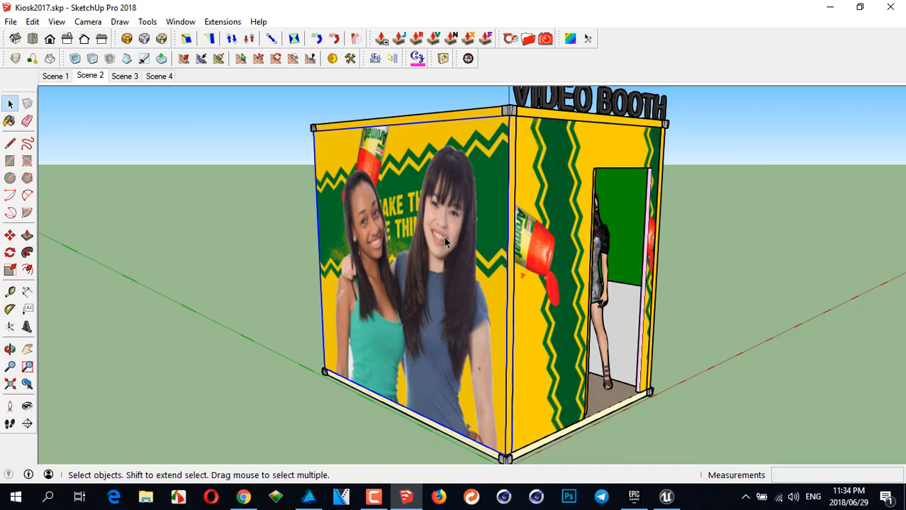
scroll(451, 241, down, 2)
middle_drag(454, 239, 480, 232)
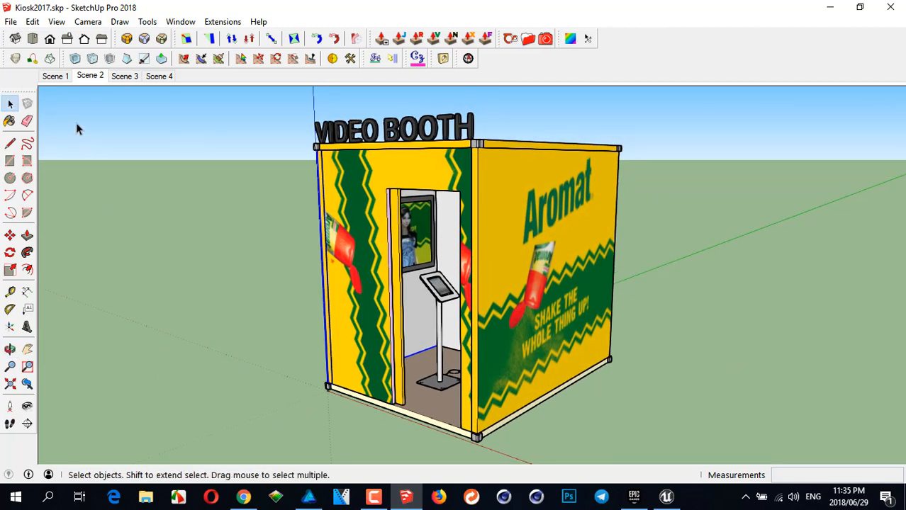
Start a 3D model export in Unreal Datasmith format and choose D:\2. Clients\LospepesIbizo\Kiosk as its destination folder.
click(11, 22)
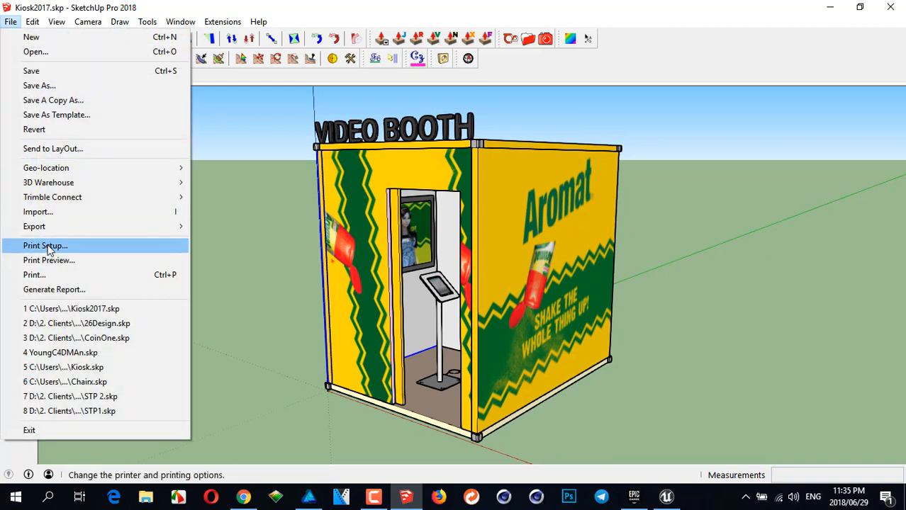
mouse_move(59, 232)
click(223, 228)
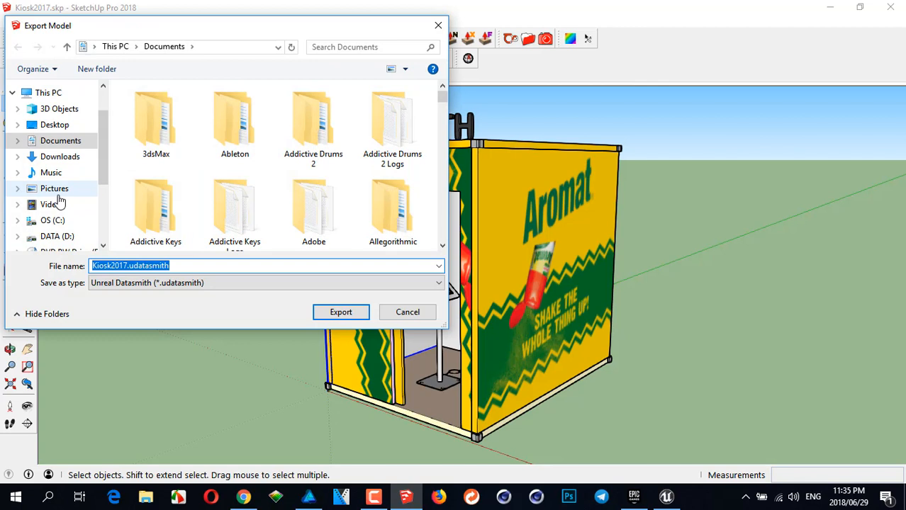
click(54, 190)
double_click(150, 124)
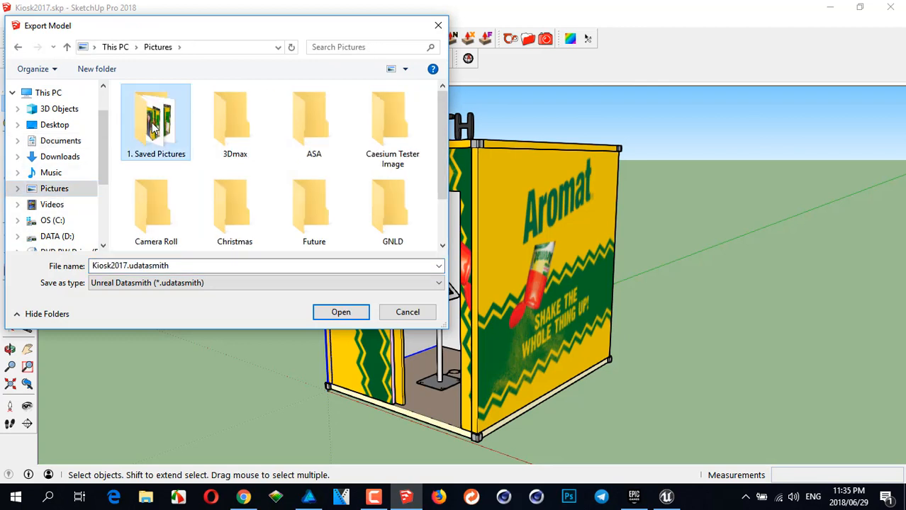
click(60, 234)
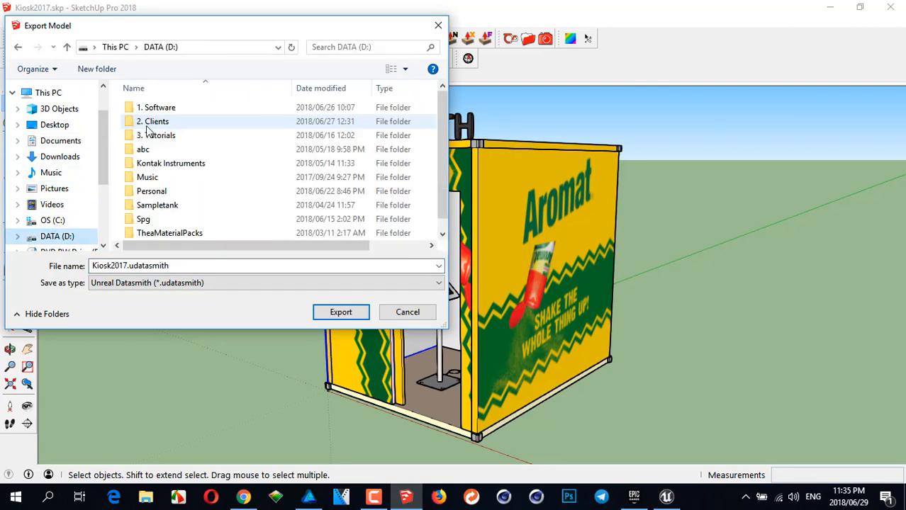
double_click(152, 126)
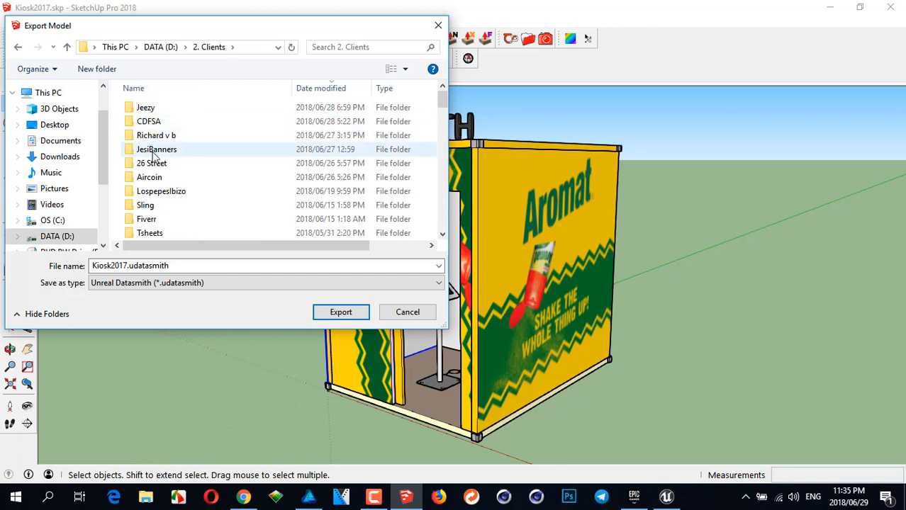
double_click(158, 191)
double_click(147, 164)
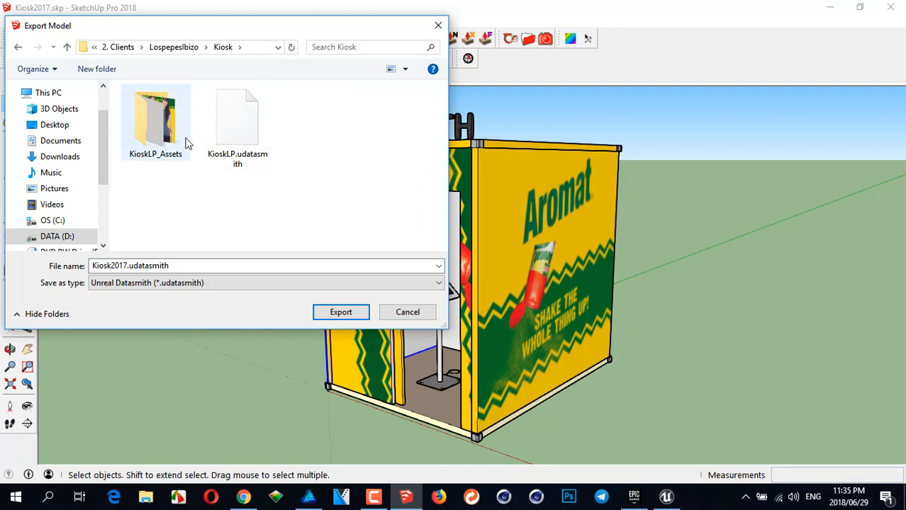
Delete the old KioskLP_Assets folder and KioskLP.udatasmith file from the Kiosk folder.
click(157, 118)
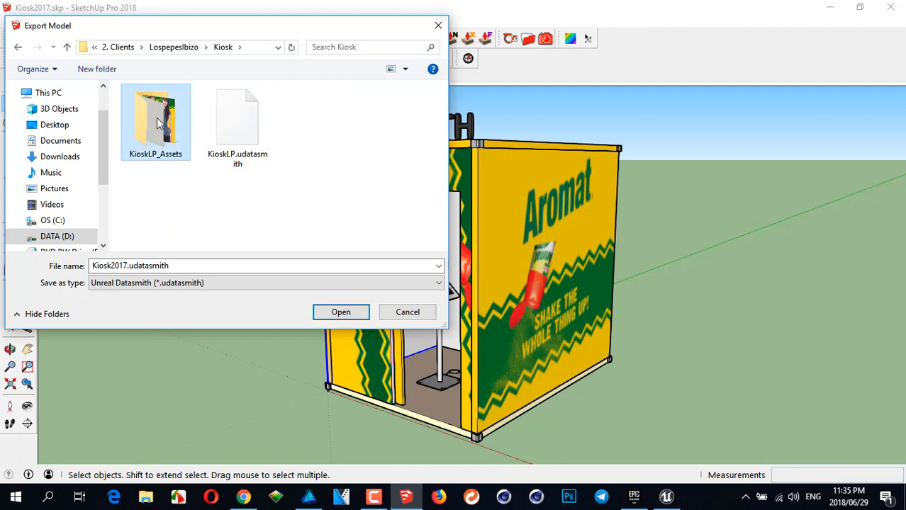
key(Delete)
click(153, 119)
key(Delete)
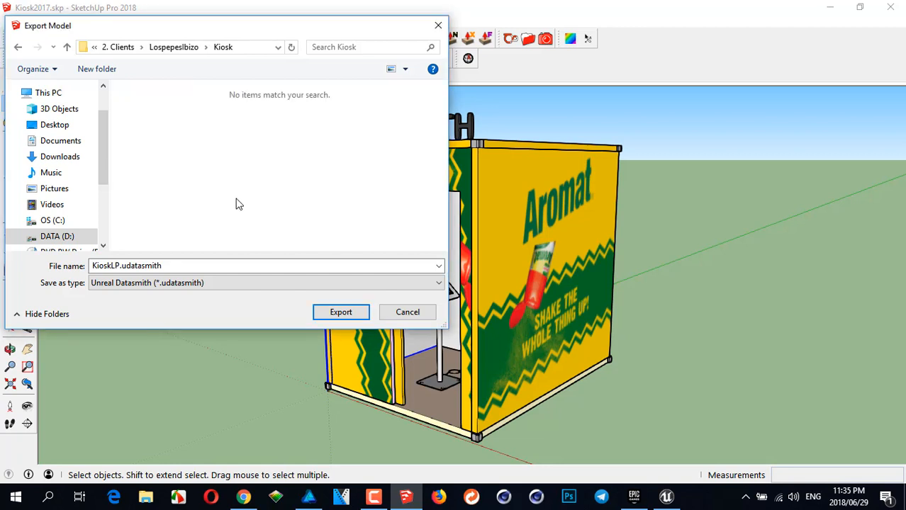
Export the booth model as KioskLP.udatasmith into the Kiosk folder, replacing the existing file of that name.
double_click(127, 266)
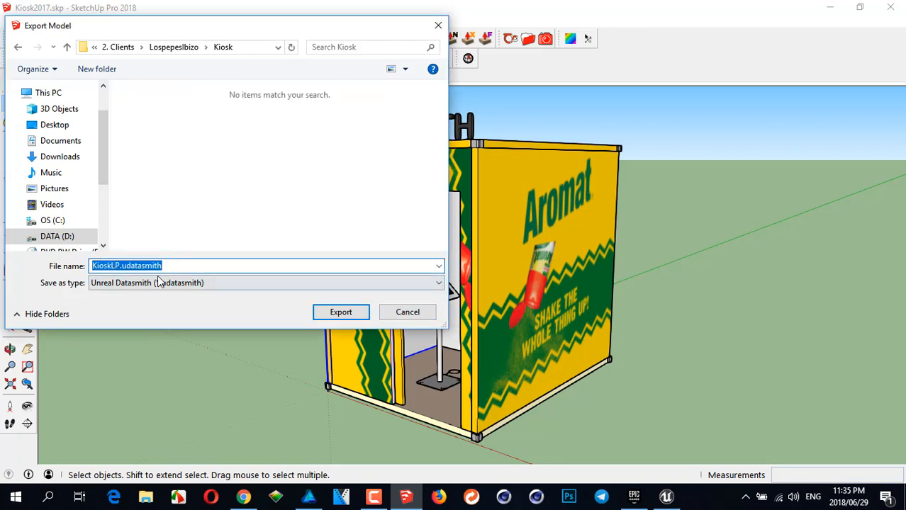
click(120, 266)
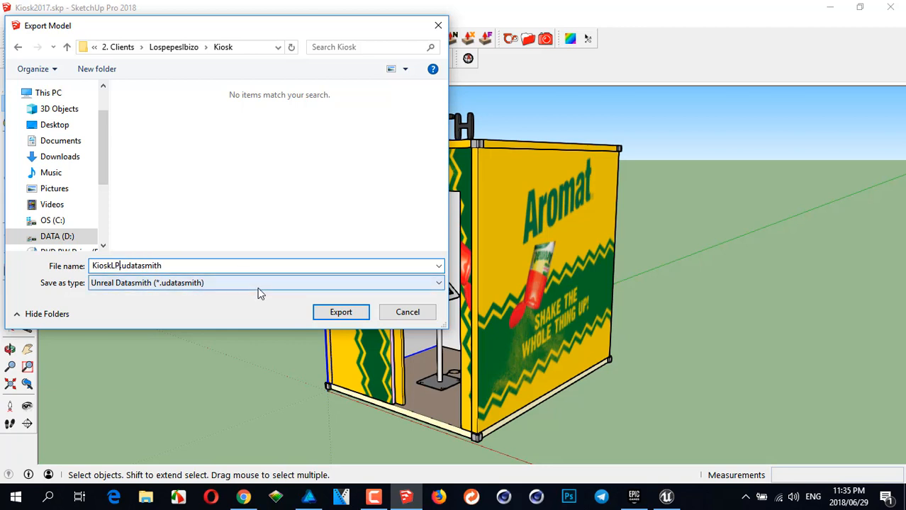
double_click(190, 267)
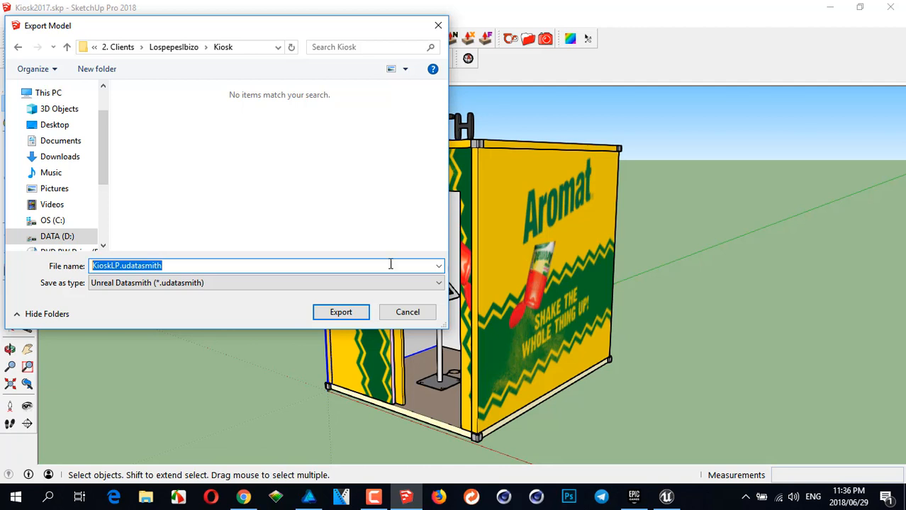
click(185, 265)
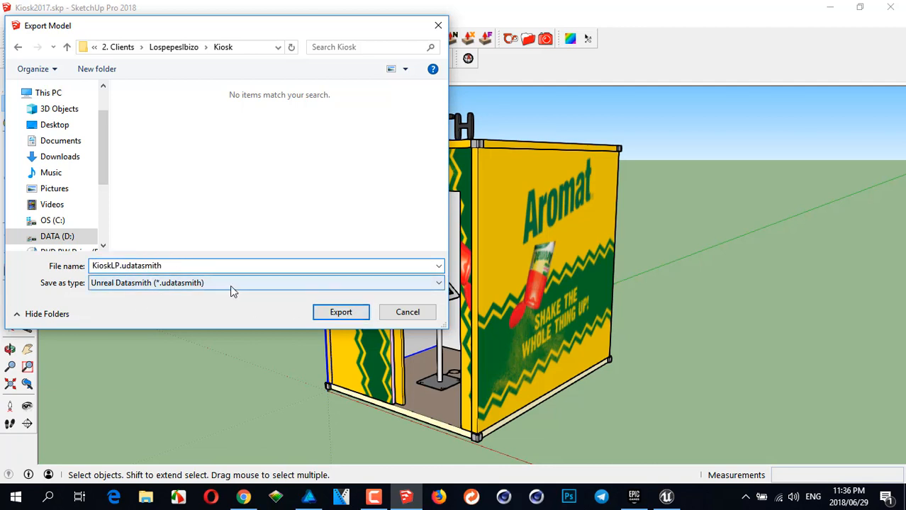
click(340, 312)
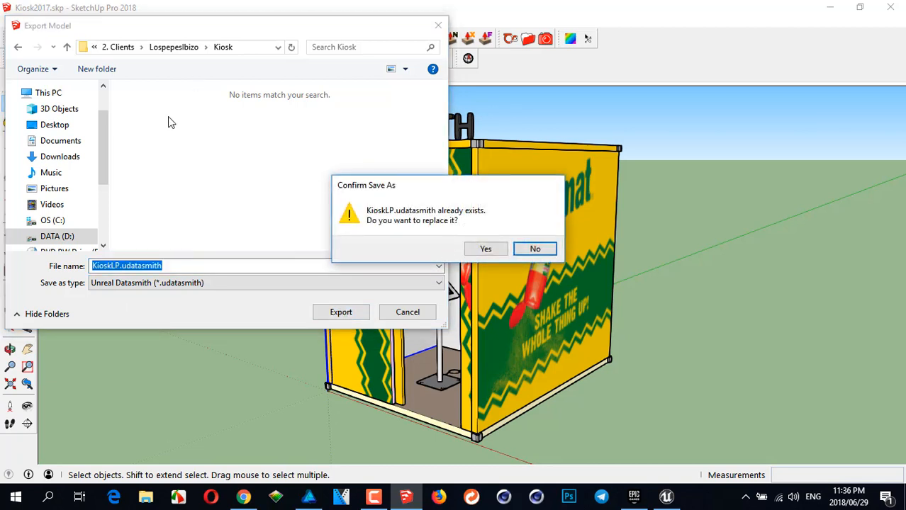
click(486, 249)
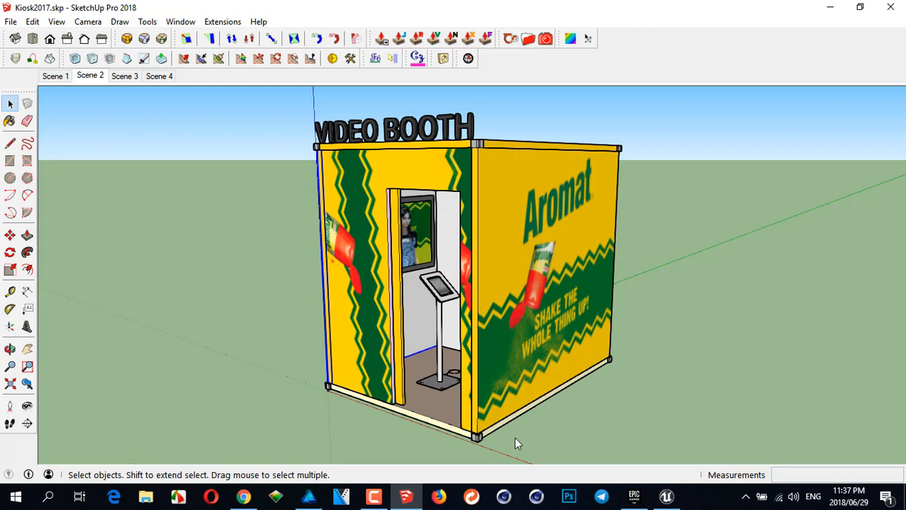
Switch to Unreal Engine, create a content folder named KioskLP, look inside it and return to the Content folder.
click(667, 499)
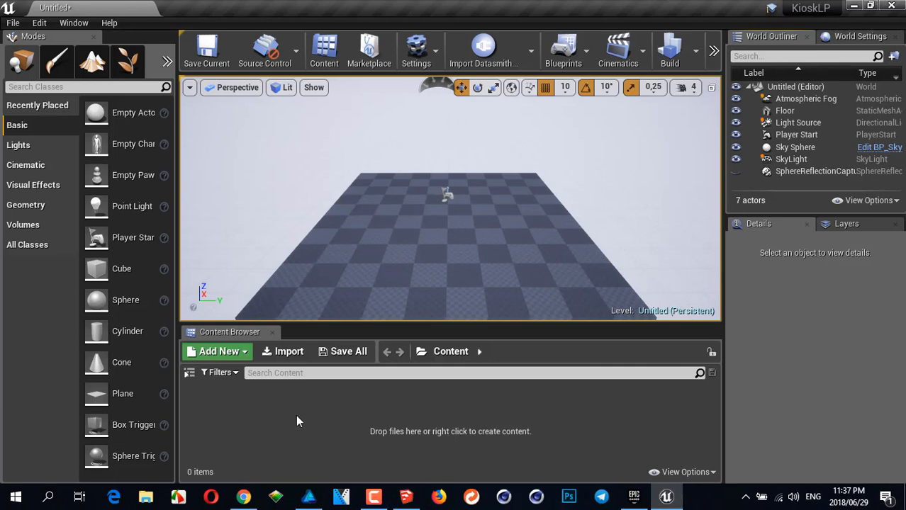
right_click(278, 399)
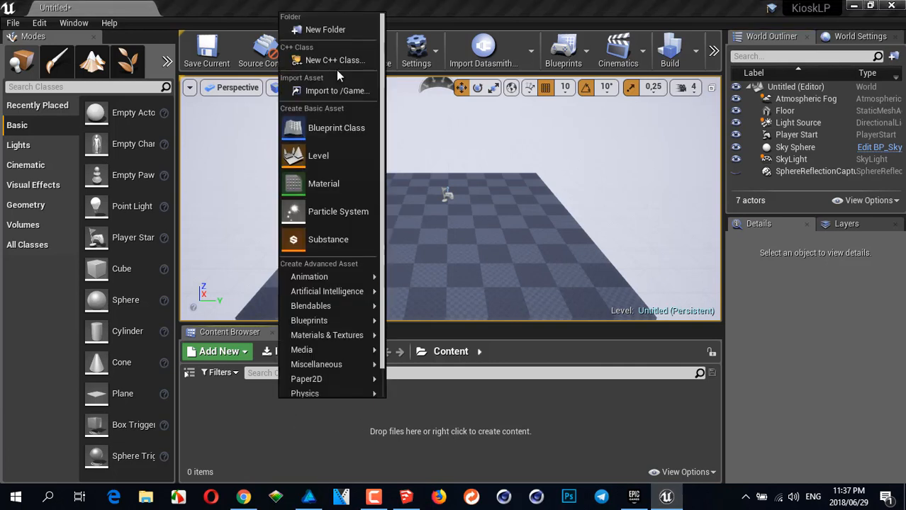
click(325, 29)
text(KioskLP)
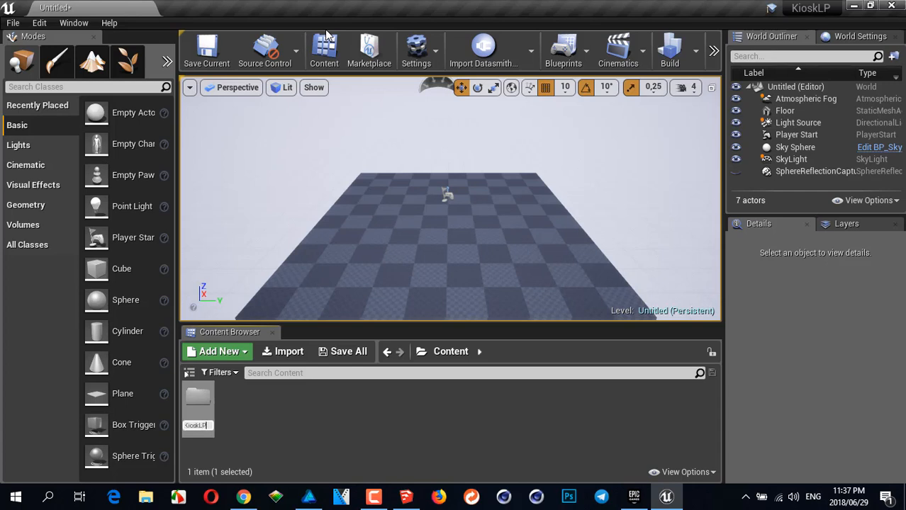
key(Return)
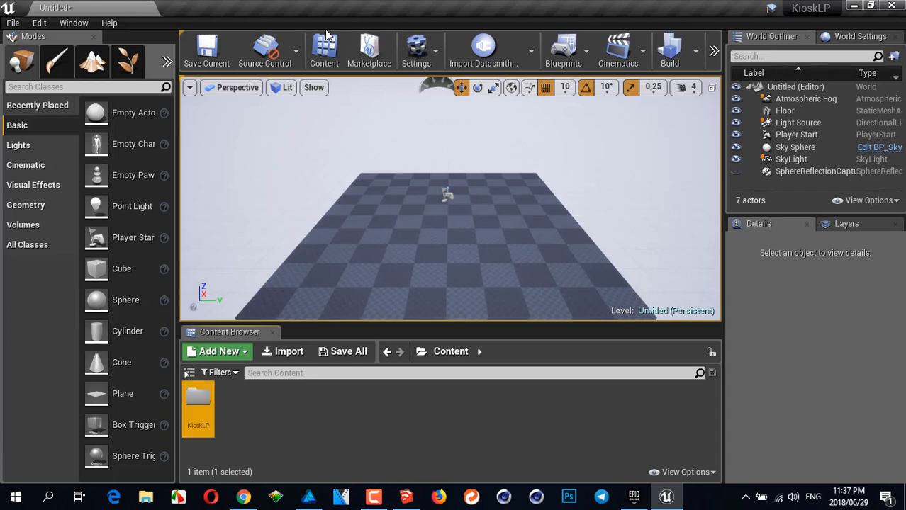
click(218, 410)
click(201, 397)
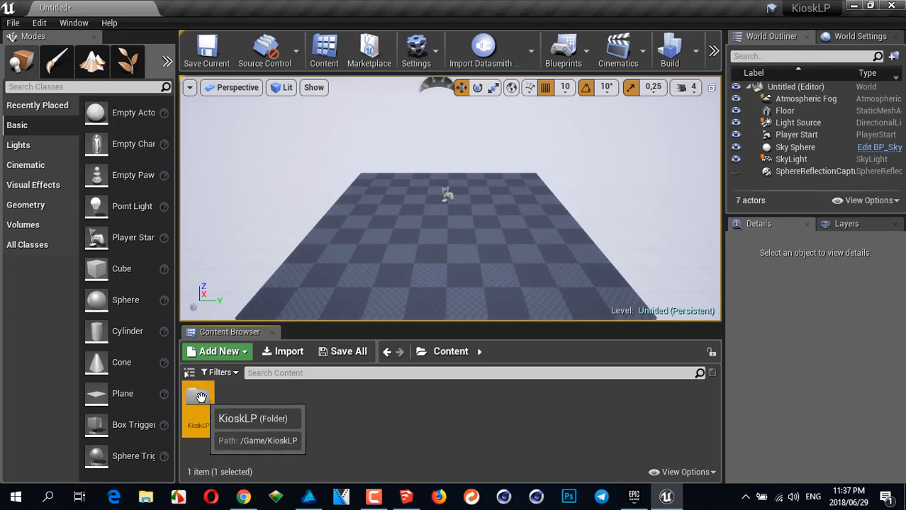
double_click(201, 398)
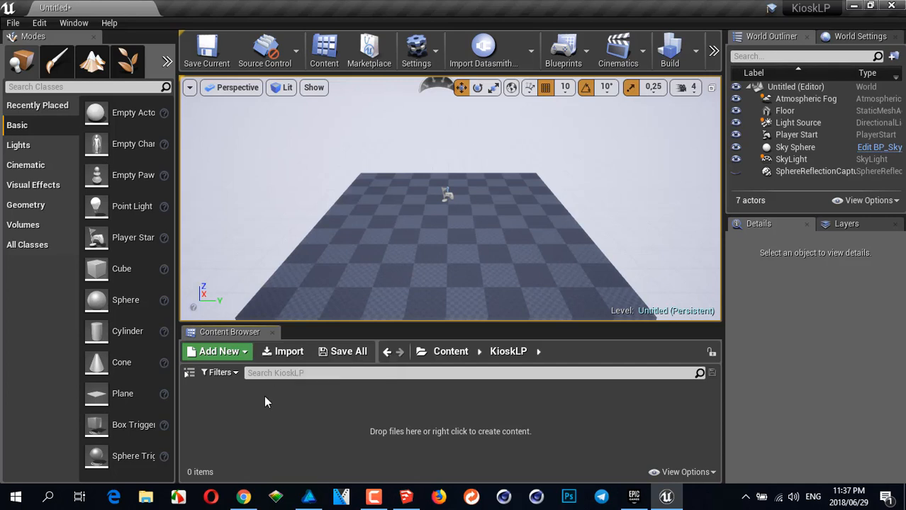
click(457, 352)
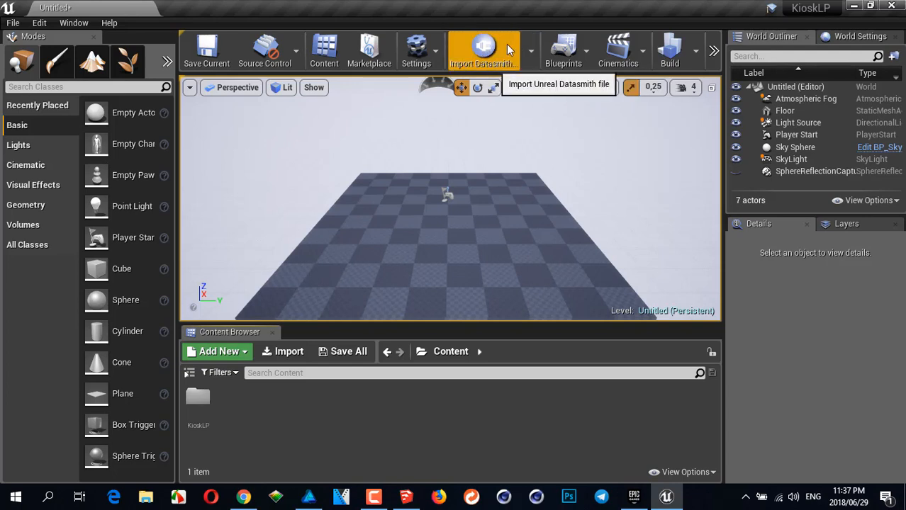
Search the editor's plugins for "datasm" to check which Datasmith plugins are enabled, and close the plugin list.
click(42, 24)
click(85, 226)
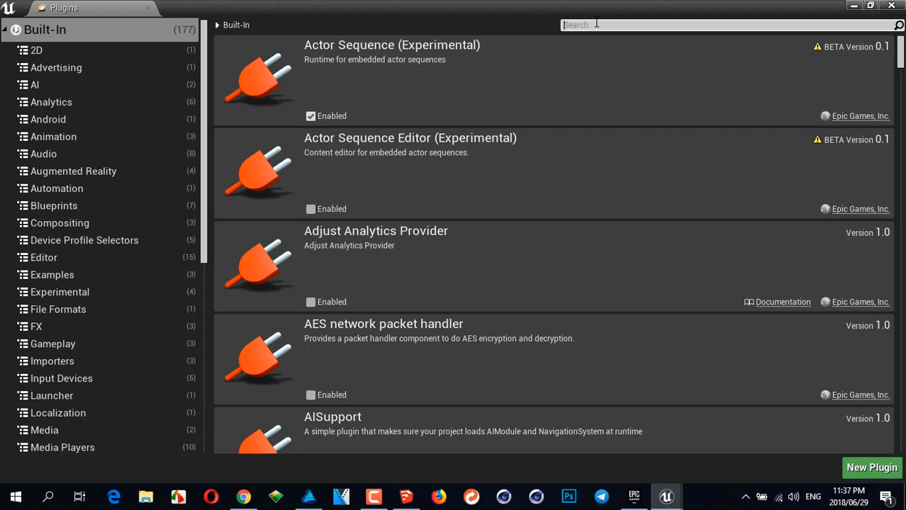
text(datasm)
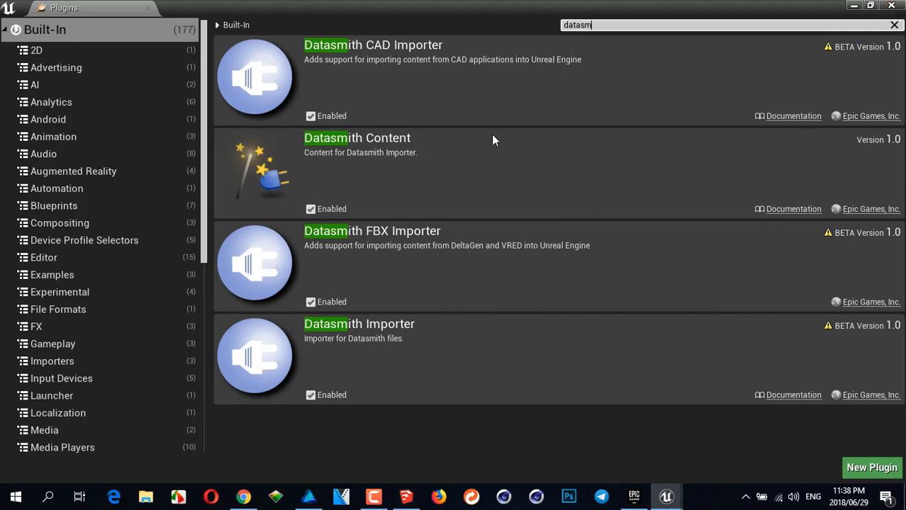
click(896, 6)
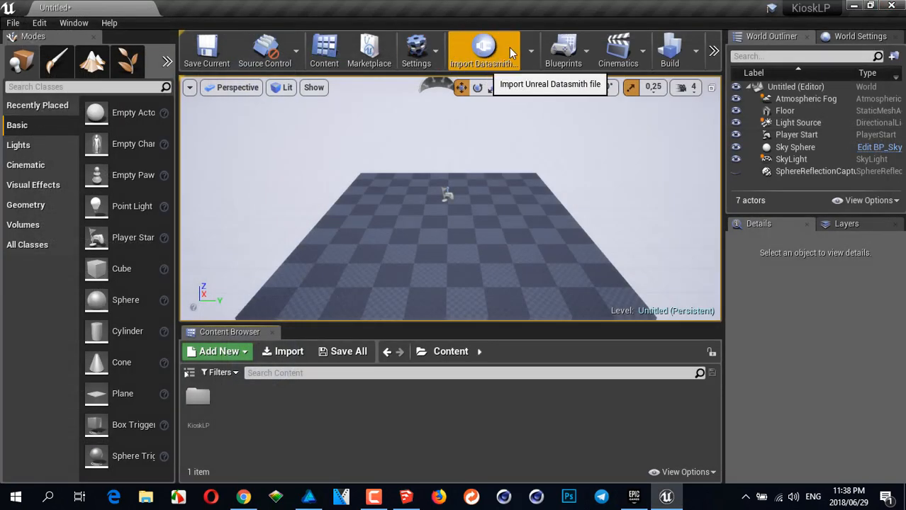
Start a Datasmith import and open KioskLP.udatasmith from D:\2. Clients\LospepesIbizo\Kiosk.
click(531, 56)
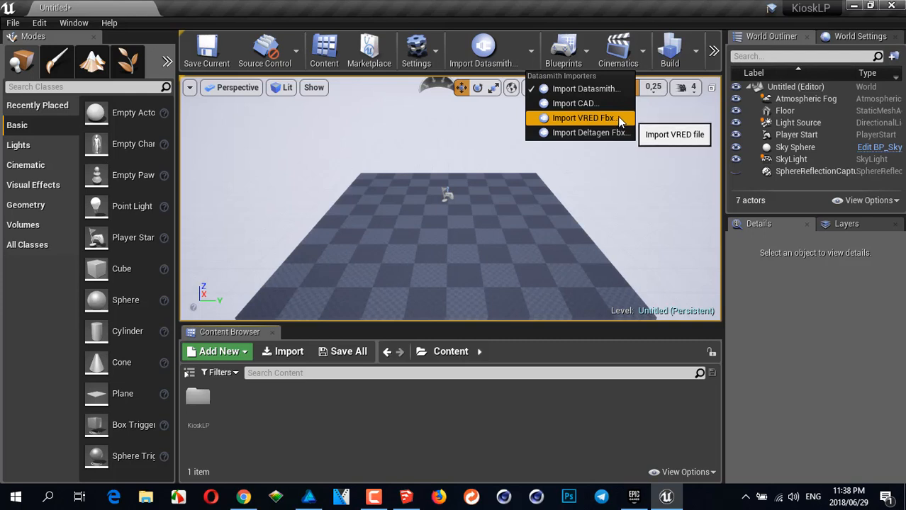
click(594, 91)
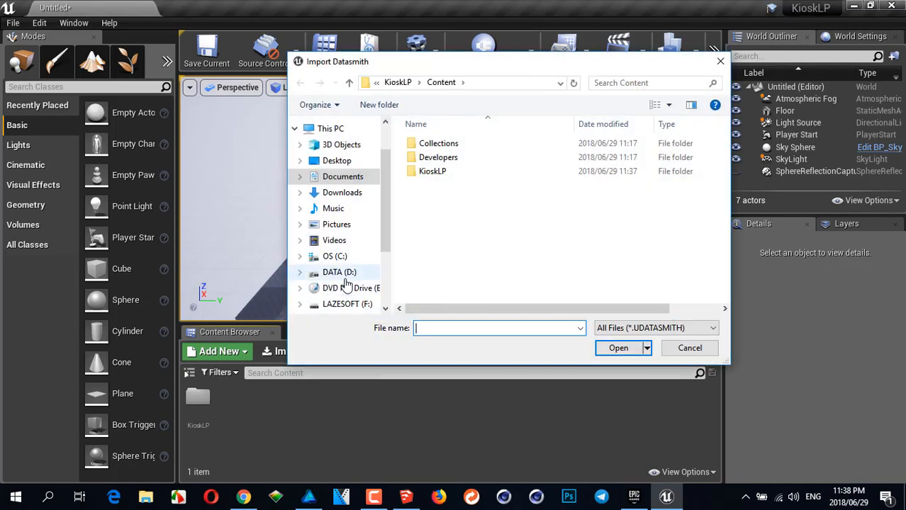
click(340, 272)
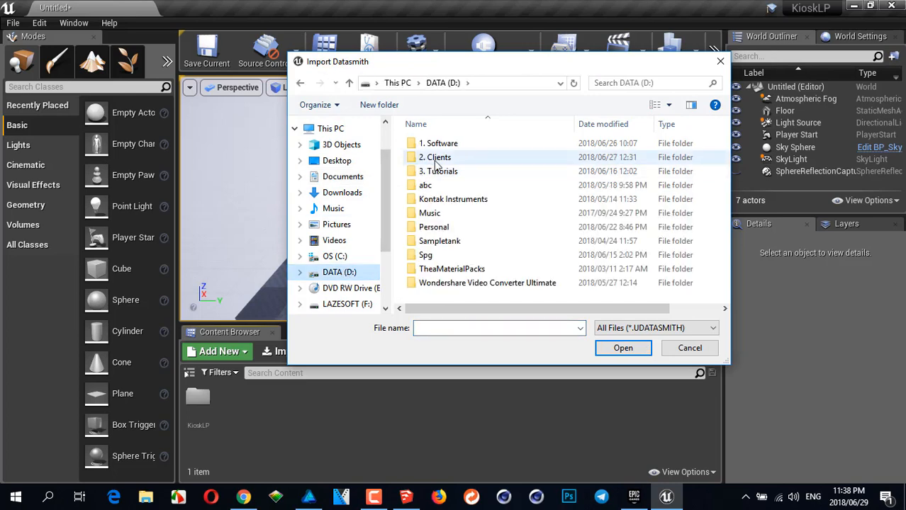
double_click(434, 158)
double_click(443, 227)
double_click(429, 199)
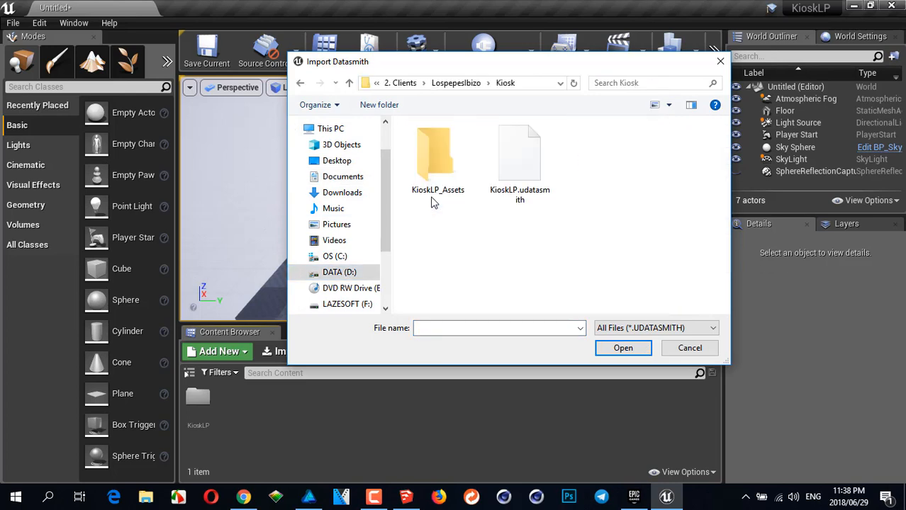
click(526, 175)
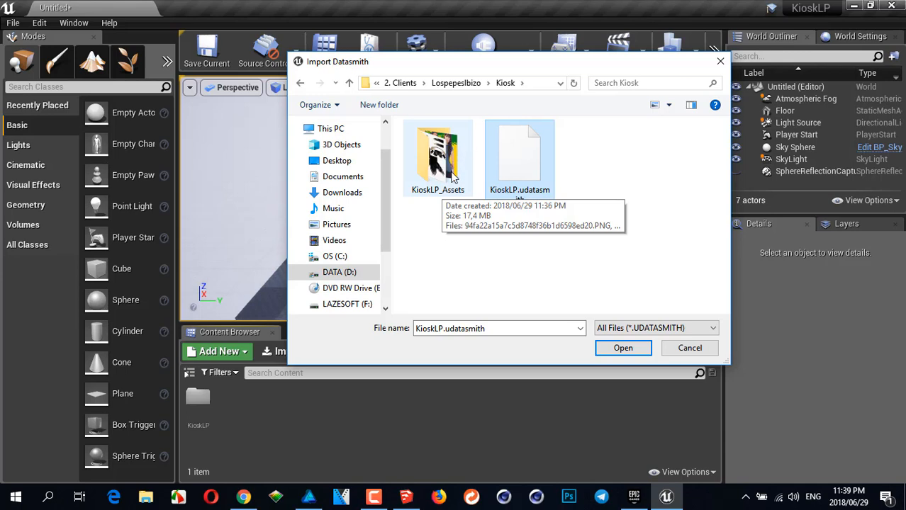
click(633, 352)
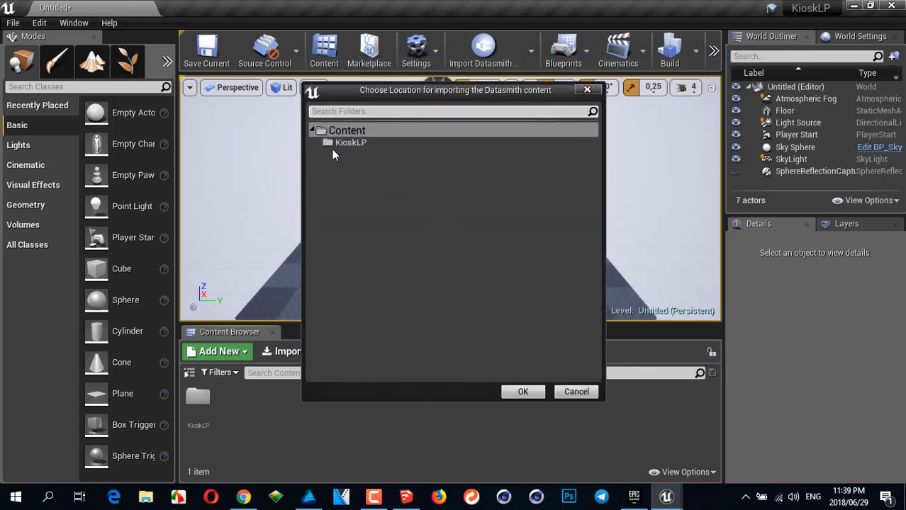
Import the Datasmith scene into the KioskLP content folder with only Geometry and Materials & Textures included, after reviewing the static mesh options.
click(348, 144)
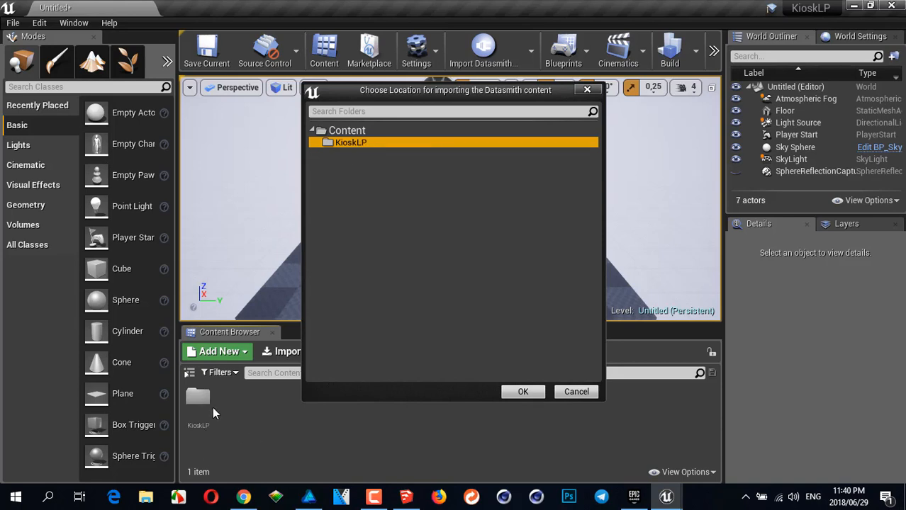
click(516, 392)
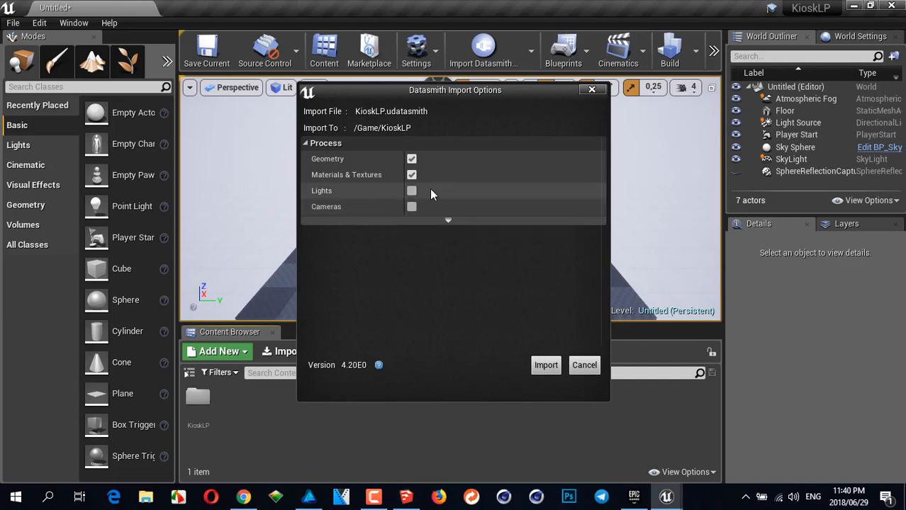
click(447, 220)
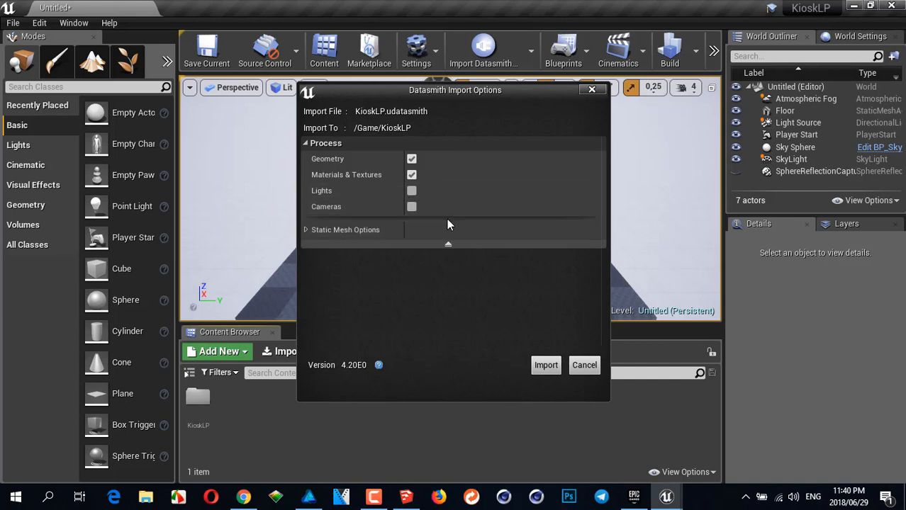
click(307, 229)
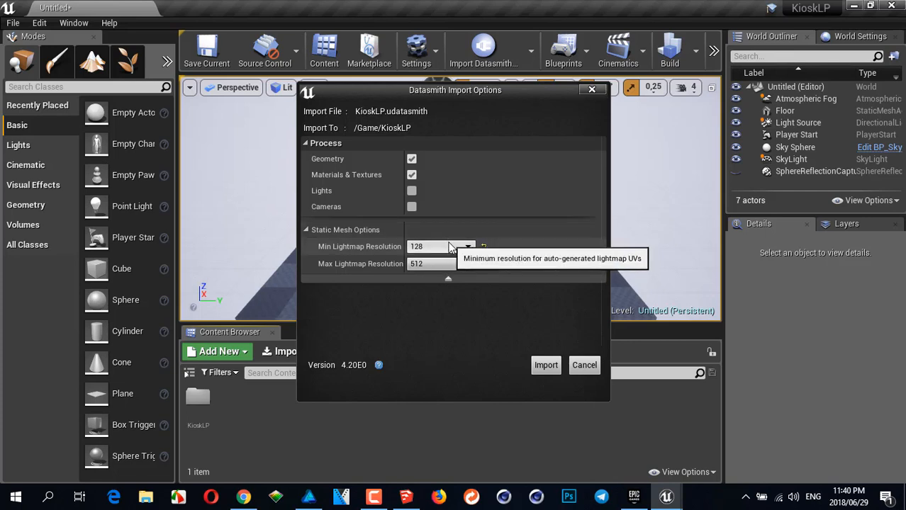
click(306, 230)
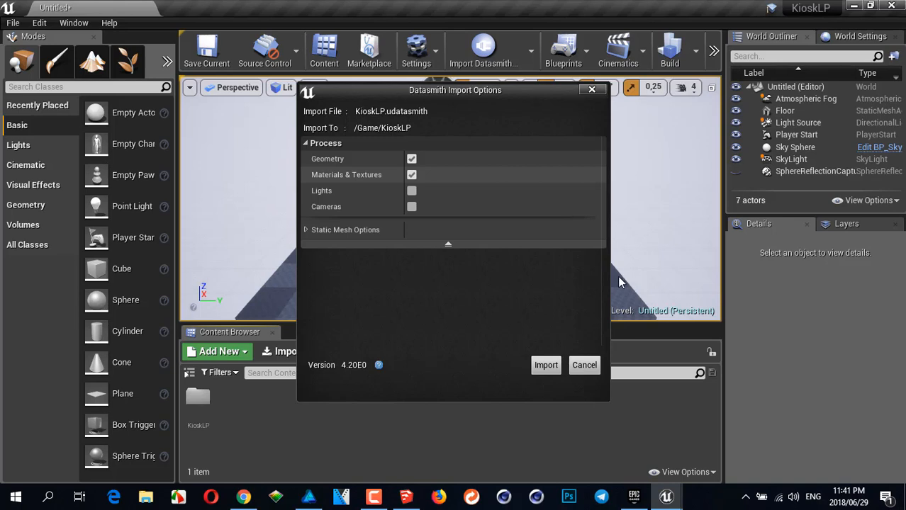
drag(488, 89, 528, 260)
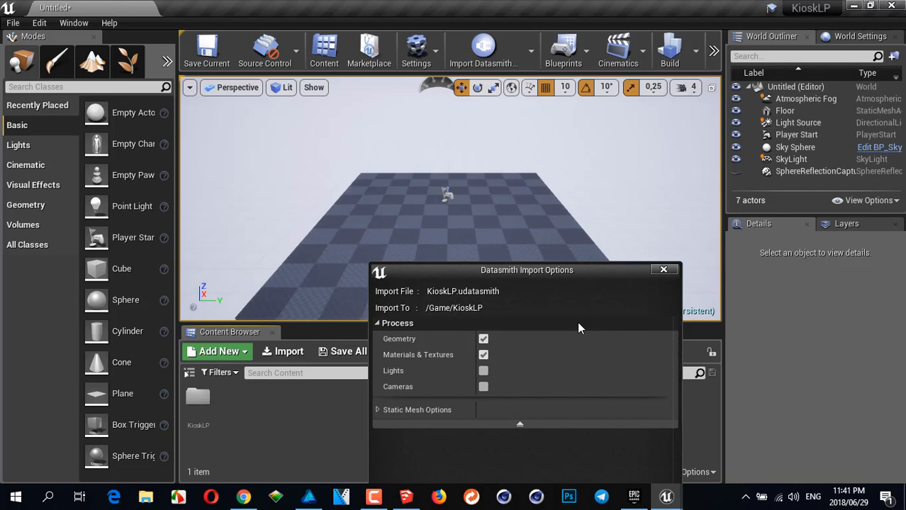
drag(513, 273, 524, 155)
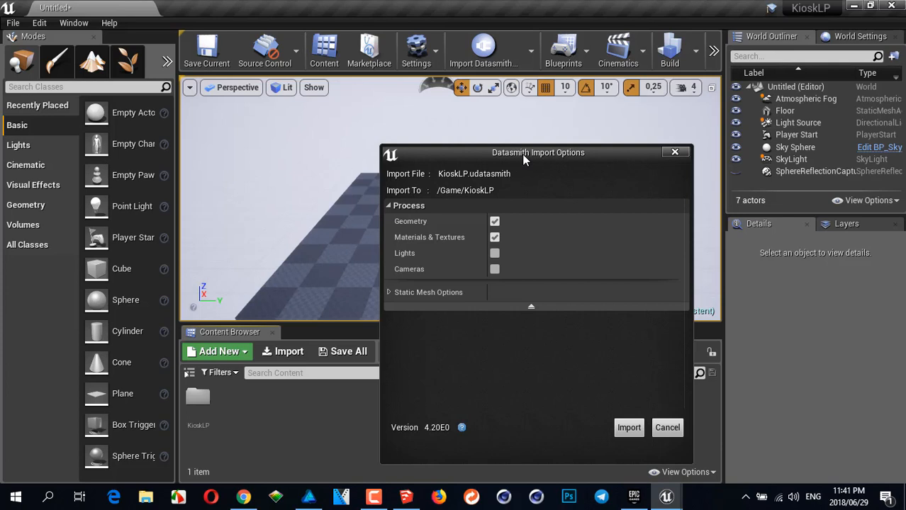
click(633, 429)
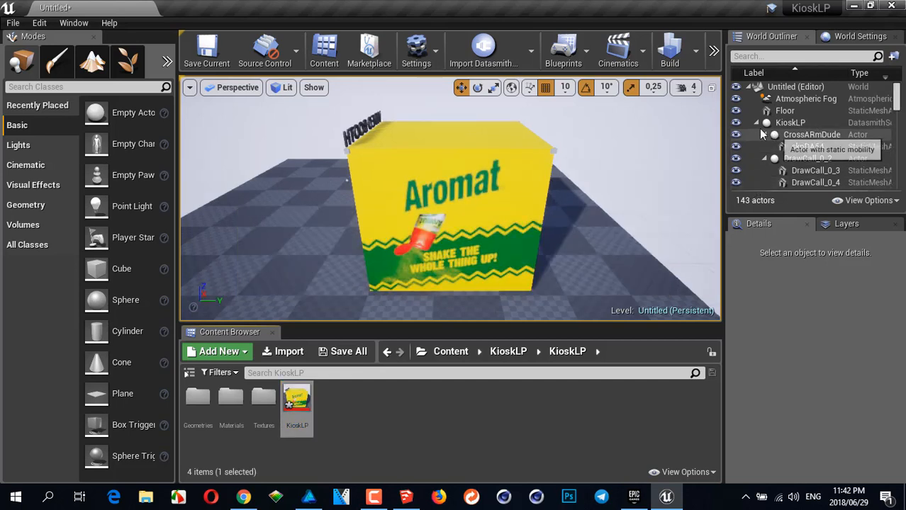
Review the imported KioskLP actor hierarchy in the World Outliner, from CrossARmDude through the DrawCall, Group and 组件 parts.
scroll(897, 104, down, 5)
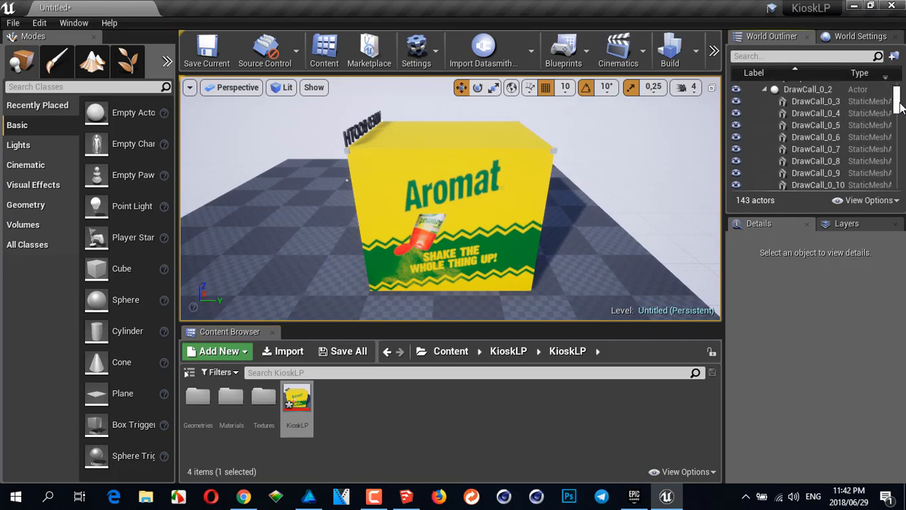
scroll(896, 106, down, 10)
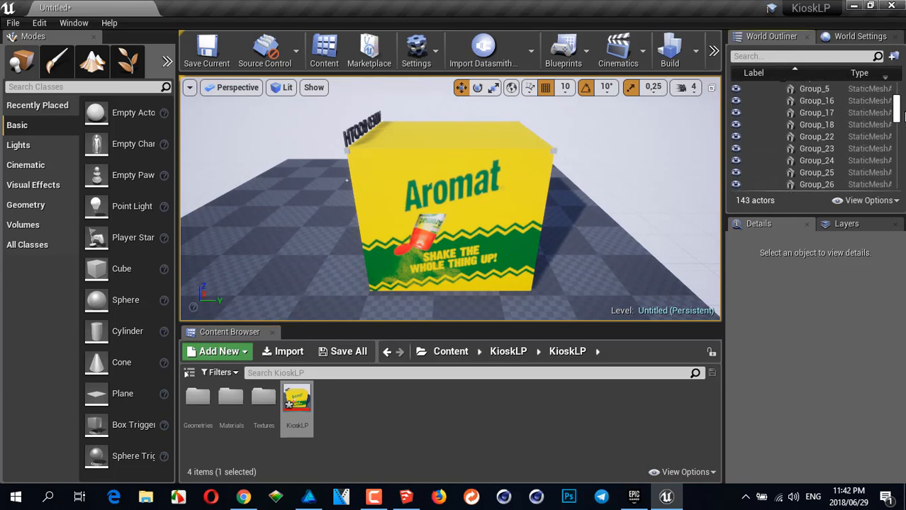
scroll(815, 135, down, 3)
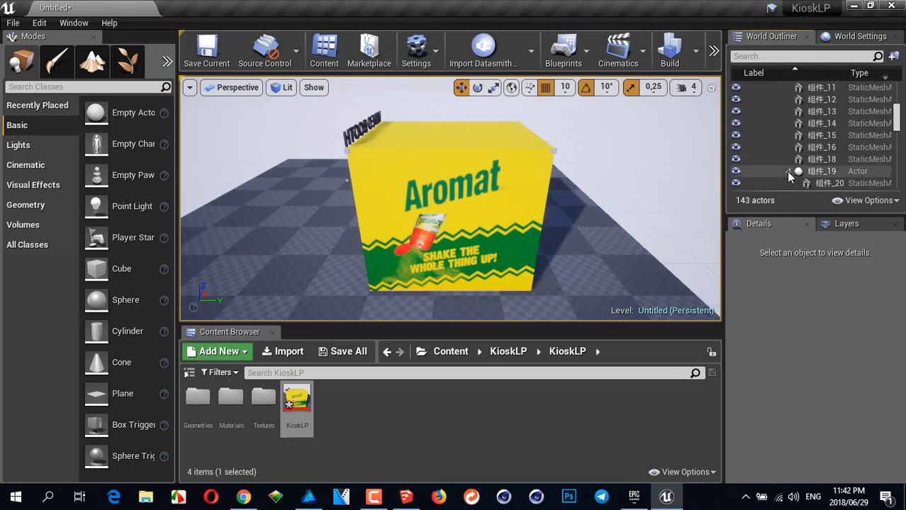
mouse_move(896, 126)
mouse_down()
mouse_move(897, 107)
mouse_move(898, 149)
mouse_move(895, 115)
mouse_up()
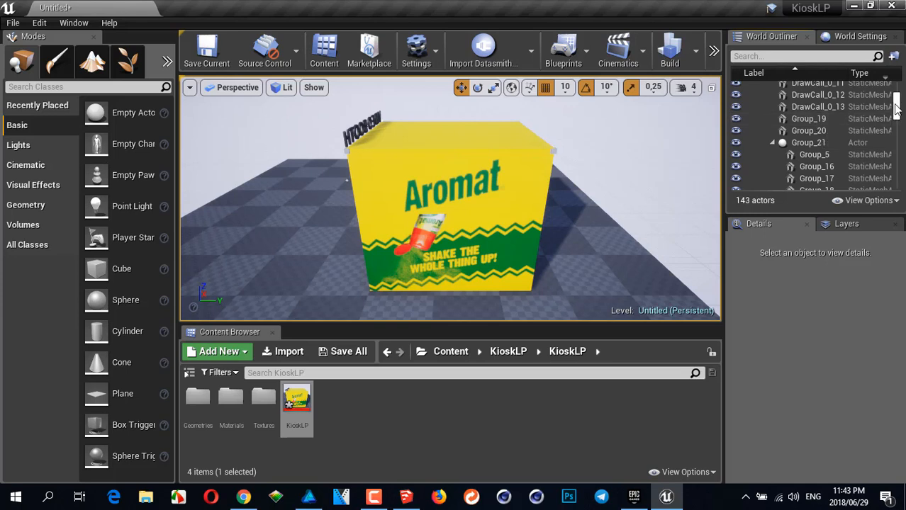
scroll(844, 124, up, 5)
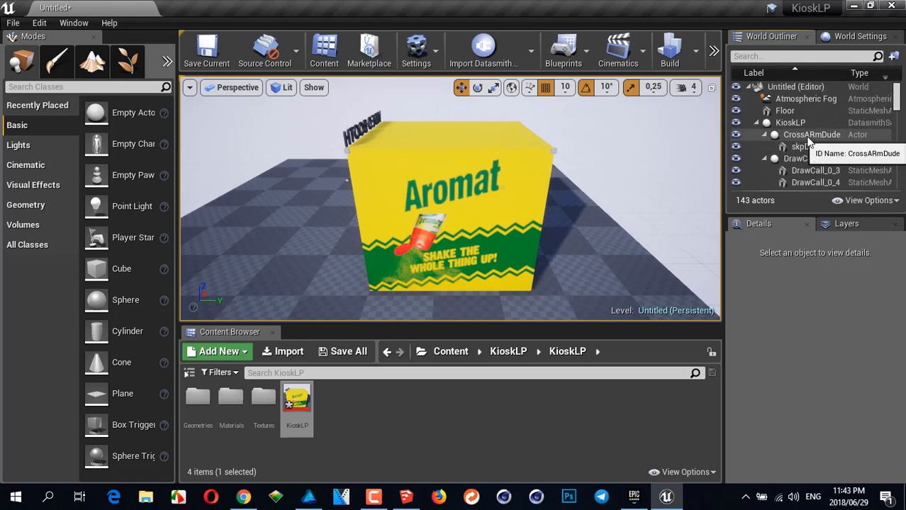
Collapse the KioskLP hierarchy, select the KioskLP scene actor and examine the booth from its entrance corner.
click(757, 124)
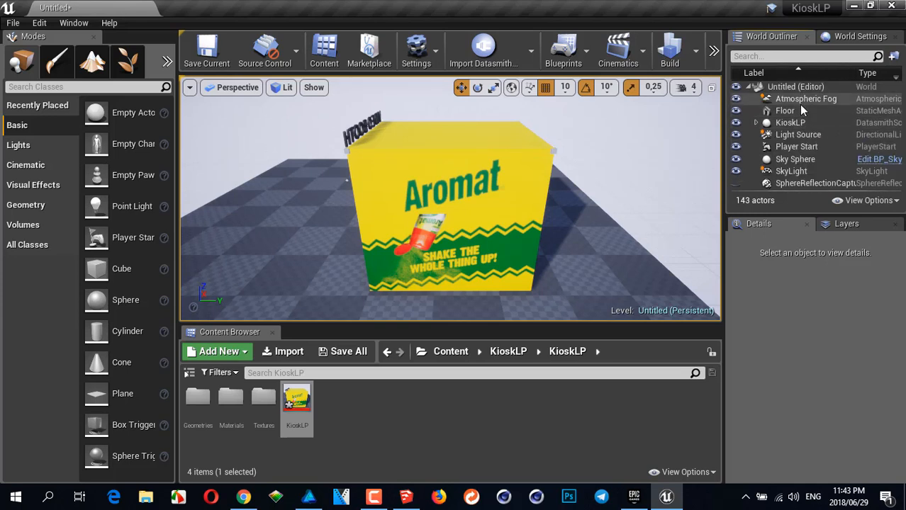
click(787, 111)
click(794, 123)
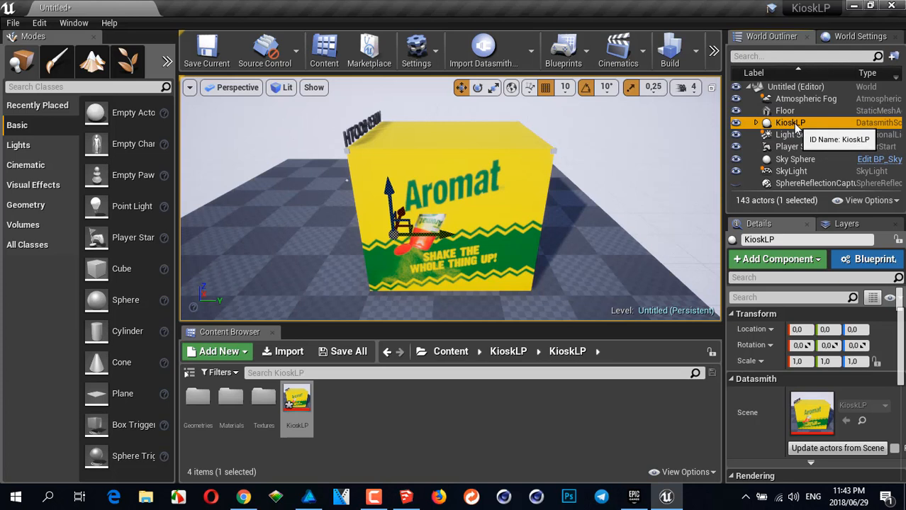
alt+drag(420, 206, 568, 177)
middle_drag(469, 271, 492, 317)
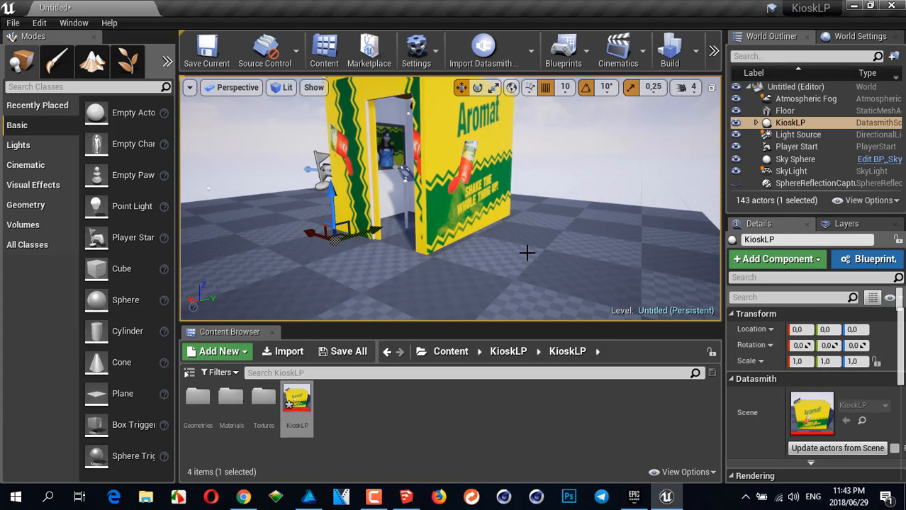
middle_drag(484, 200, 466, 255)
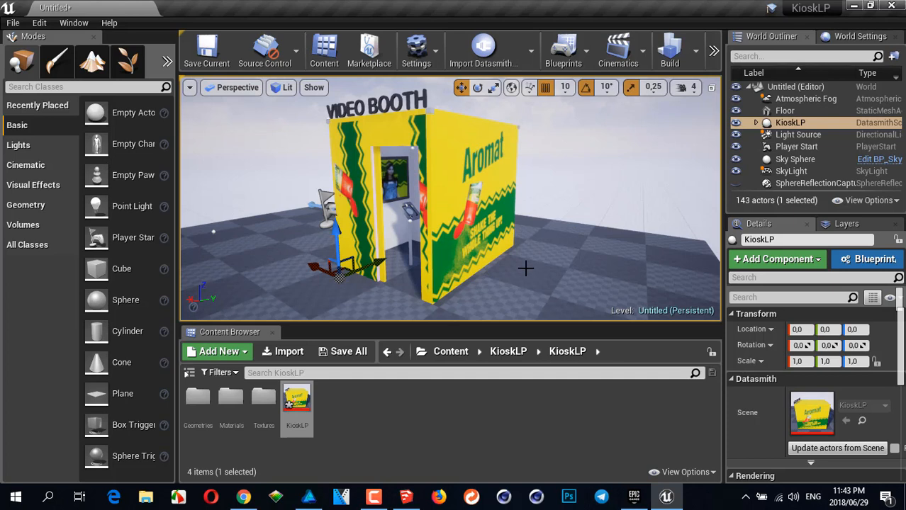
Raise the Aromat side wall on its own to Z 89 and undo the move.
click(477, 202)
drag(429, 273, 433, 199)
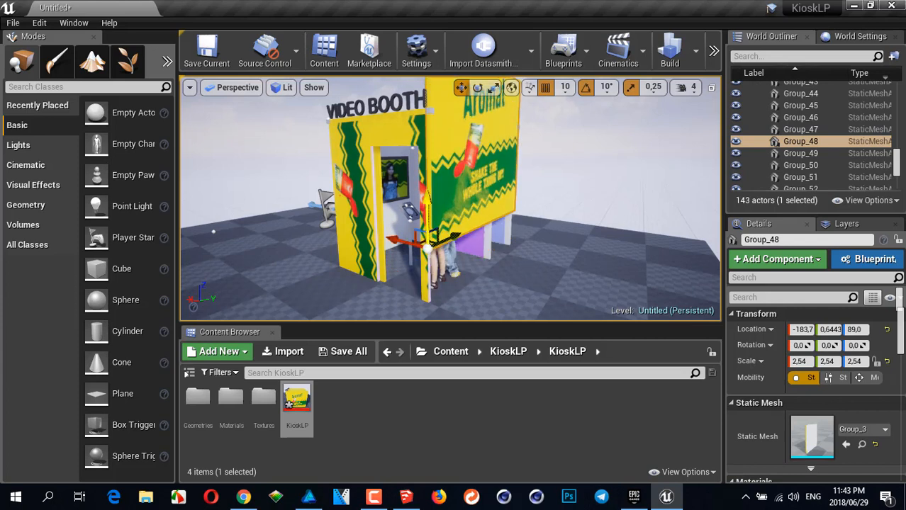
key(ctrl+z)
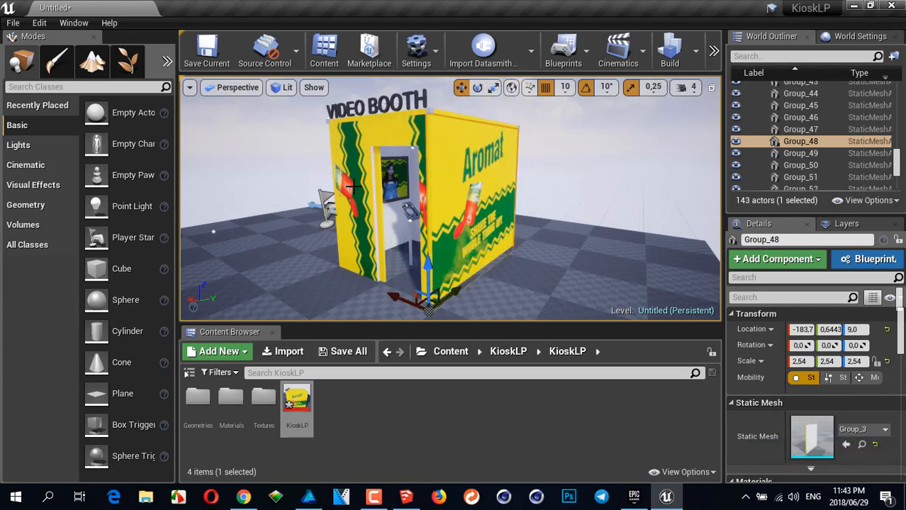
Collapse the KioskLP hierarchy again and select all DatasmithSceneActors.
drag(897, 163, 891, 89)
click(862, 123)
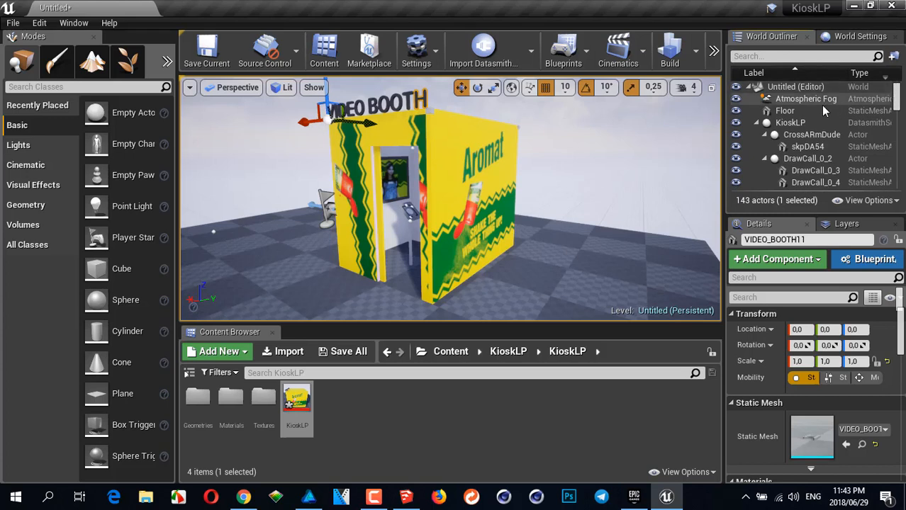
click(800, 127)
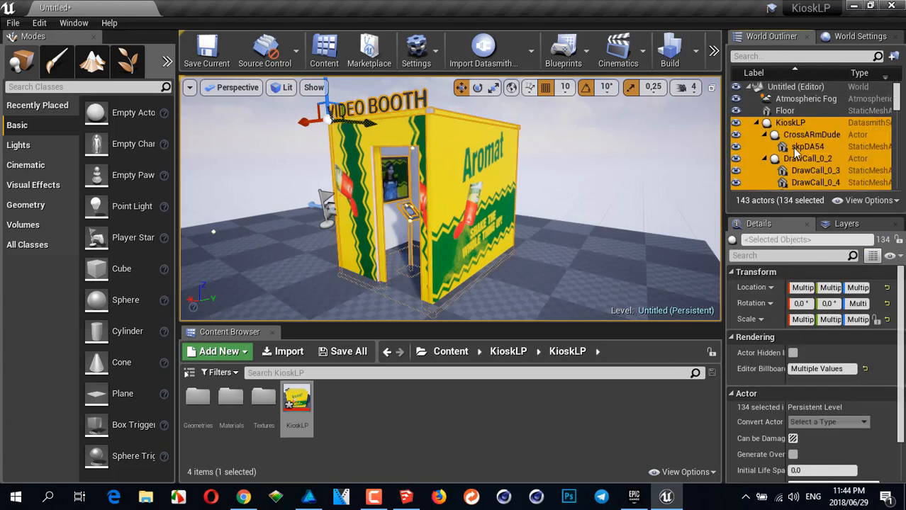
click(757, 123)
click(799, 134)
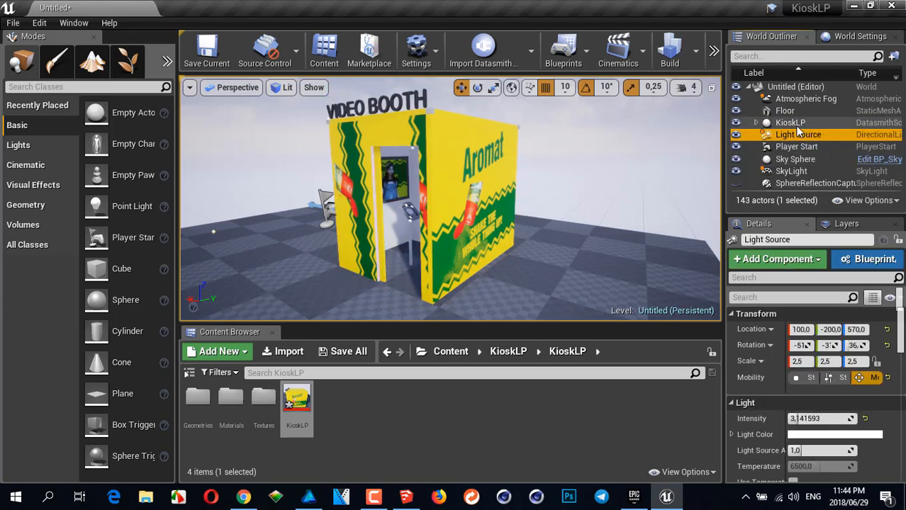
click(792, 123)
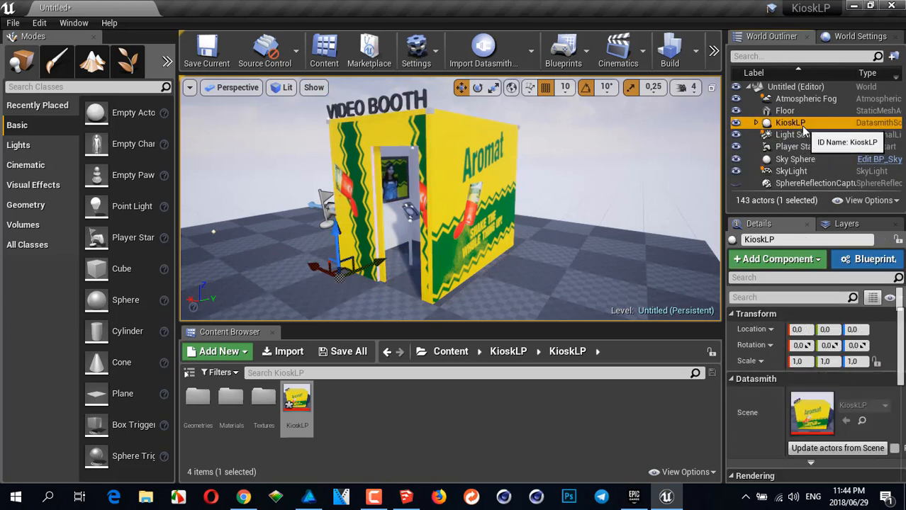
right_click(803, 126)
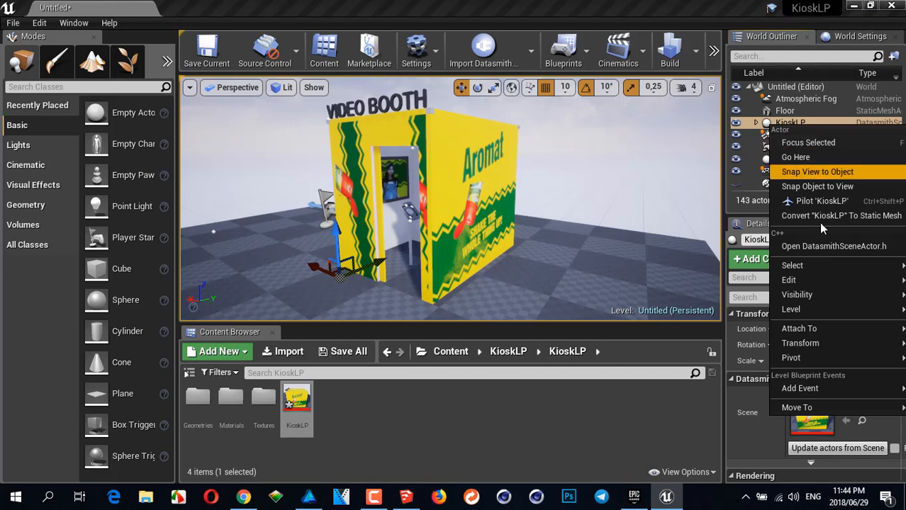
mouse_move(819, 264)
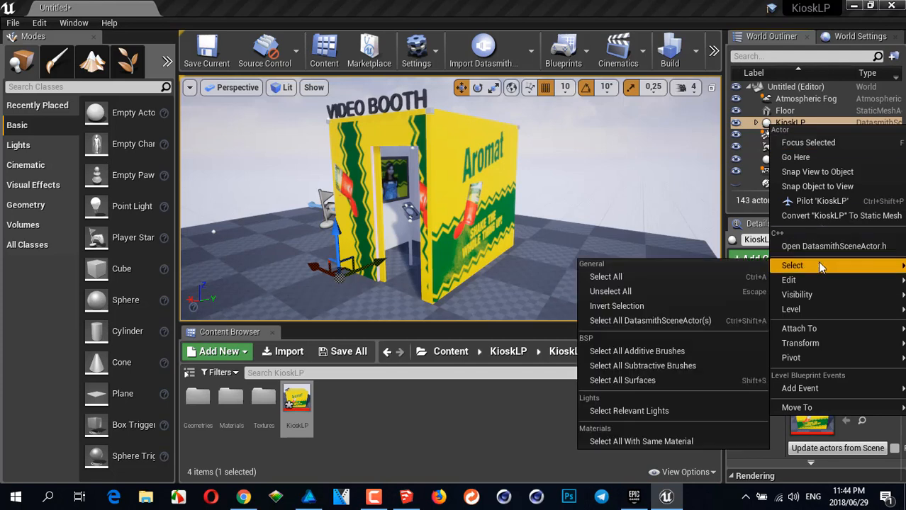
click(692, 323)
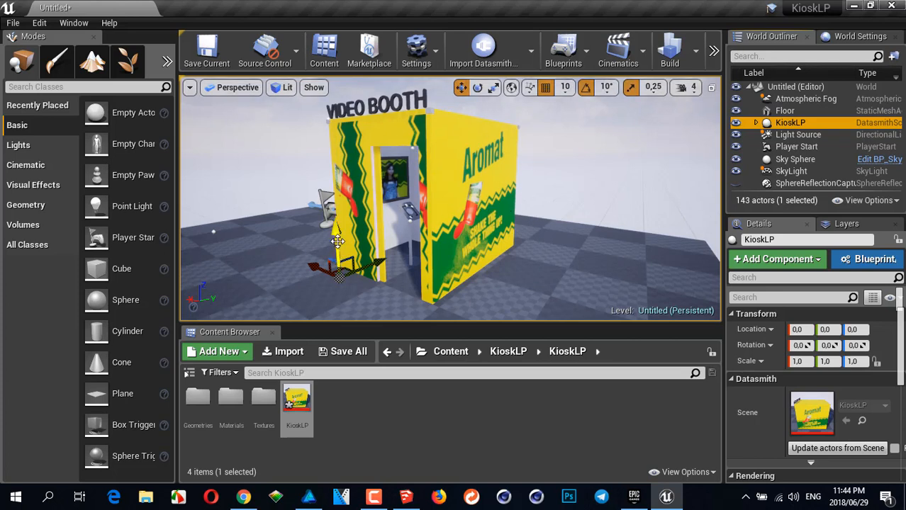
Raise the whole KioskLP actor to Z 130 and snap it down onto the floor.
drag(336, 234, 347, 183)
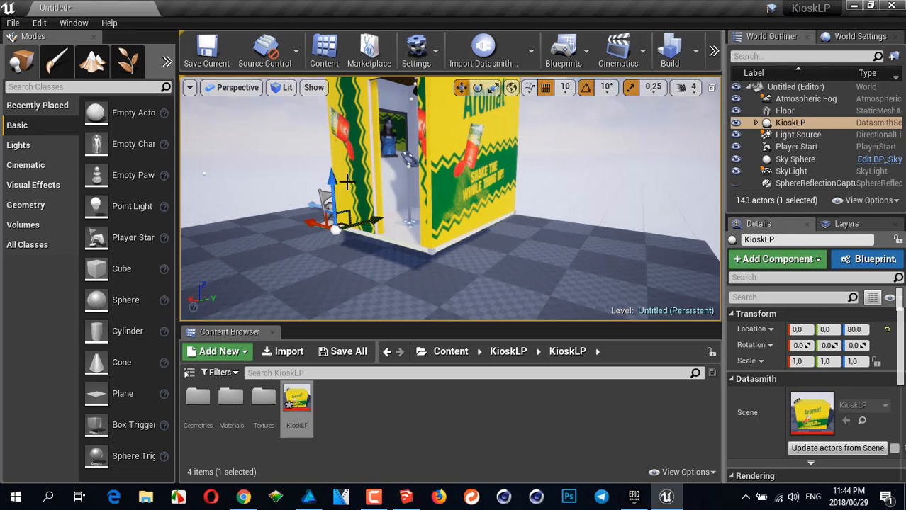
drag(336, 180, 349, 144)
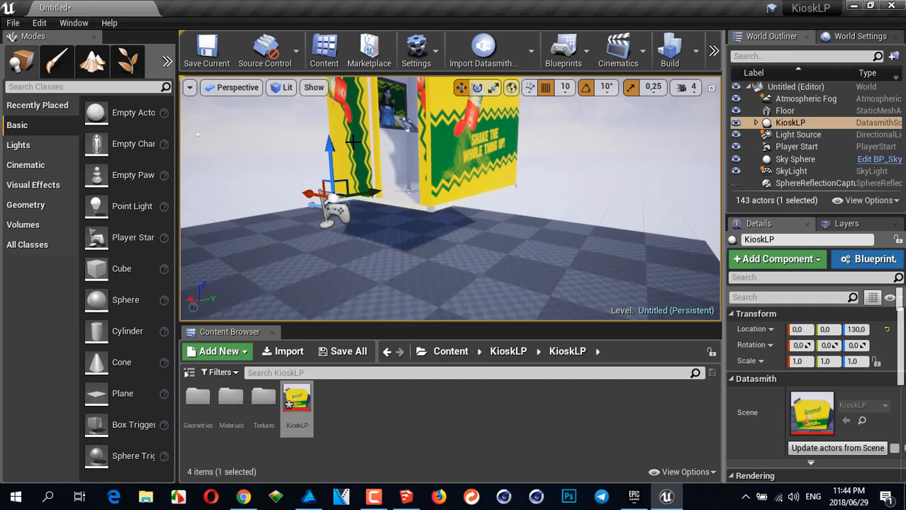
key(End)
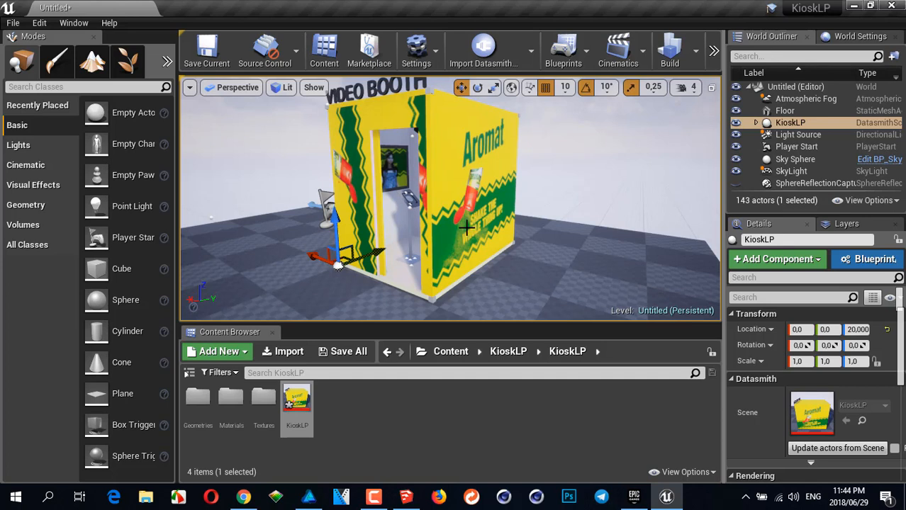
alt+drag(402, 192, 401, 173)
mouse_move(402, 173)
right_down()
mouse_move(400, 153)
mouse_move(398, 169)
right_up()
alt+drag(398, 169, 435, 183)
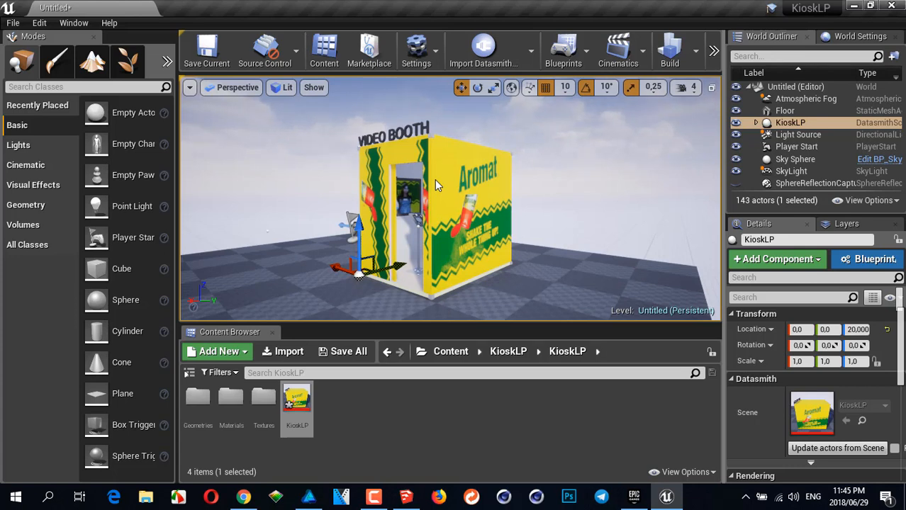
Delete the SphereReflectionCapture actor from the level.
click(809, 186)
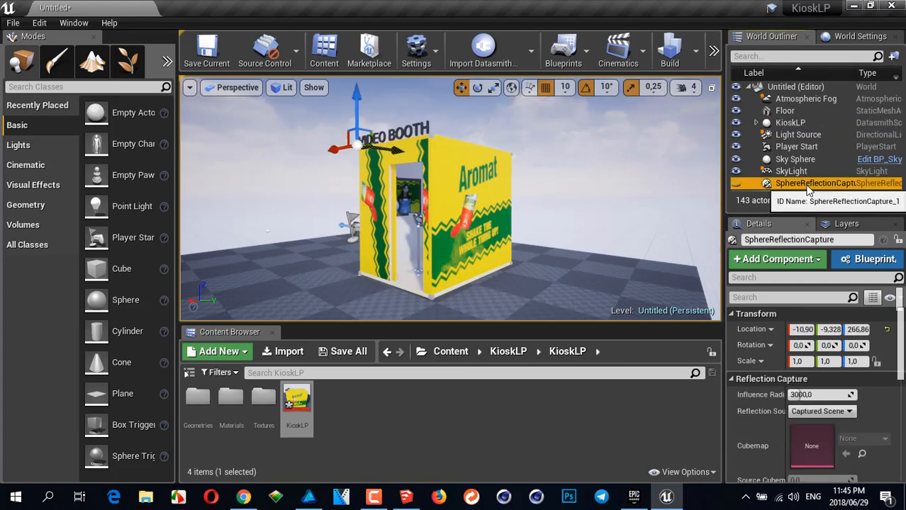
key(Escape)
click(789, 185)
right_click(790, 185)
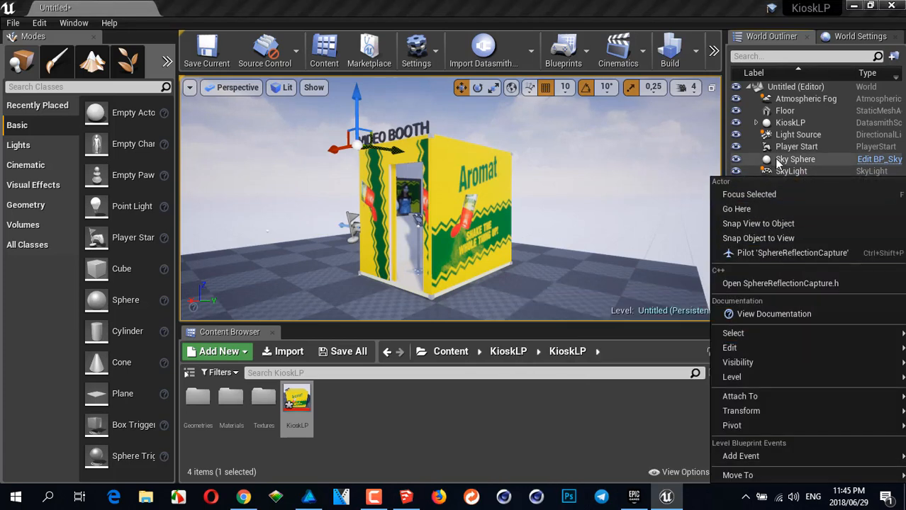
click(794, 147)
click(771, 185)
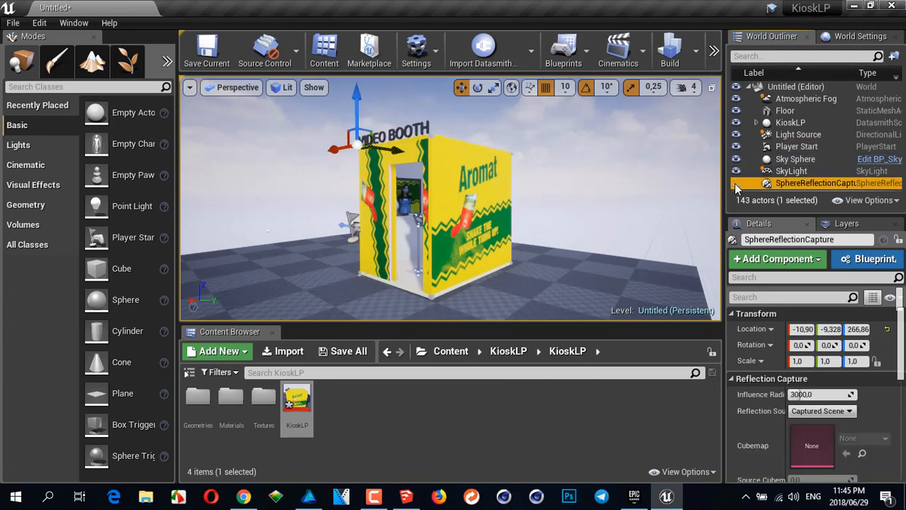
drag(358, 117, 358, 96)
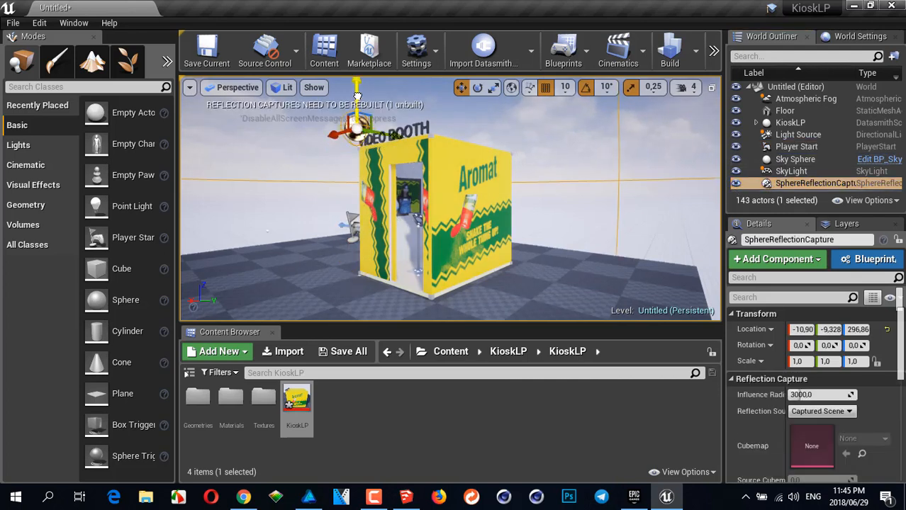
key(Delete)
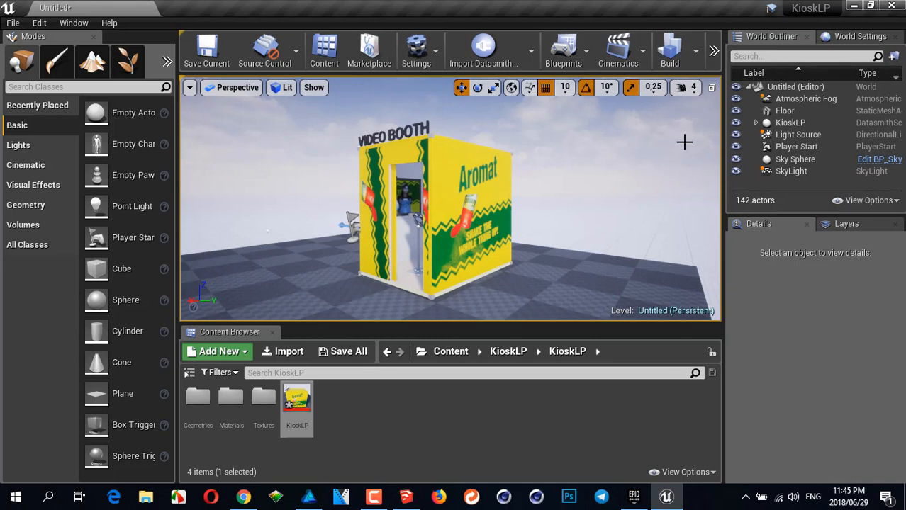
Check the mobility settings of the SkyLight and the directional Light Source.
click(793, 171)
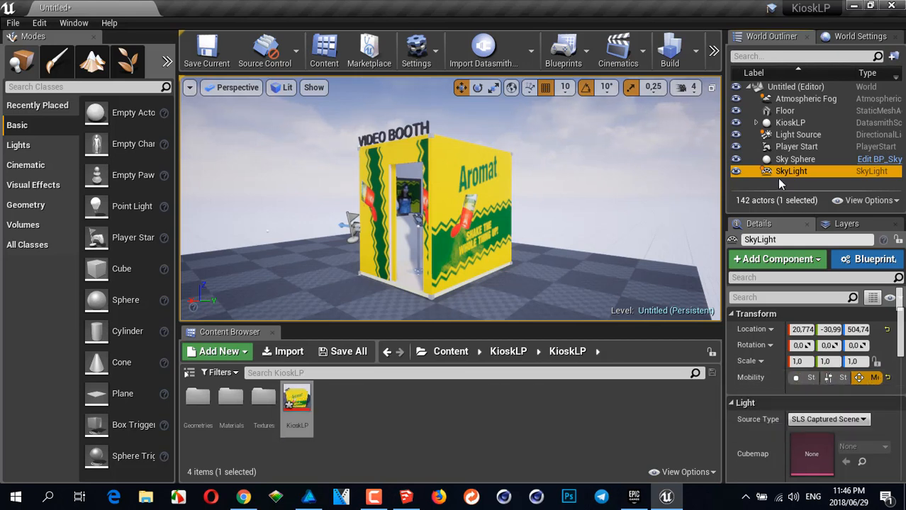
click(789, 142)
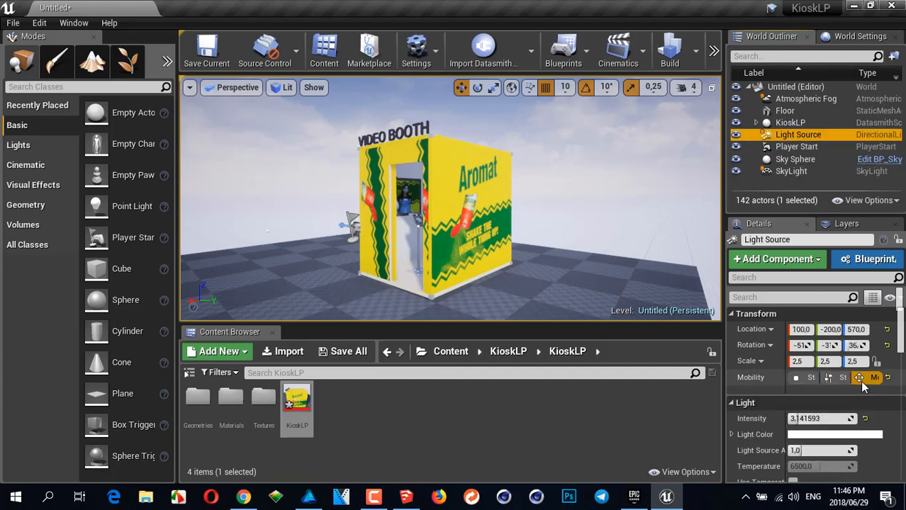
click(877, 379)
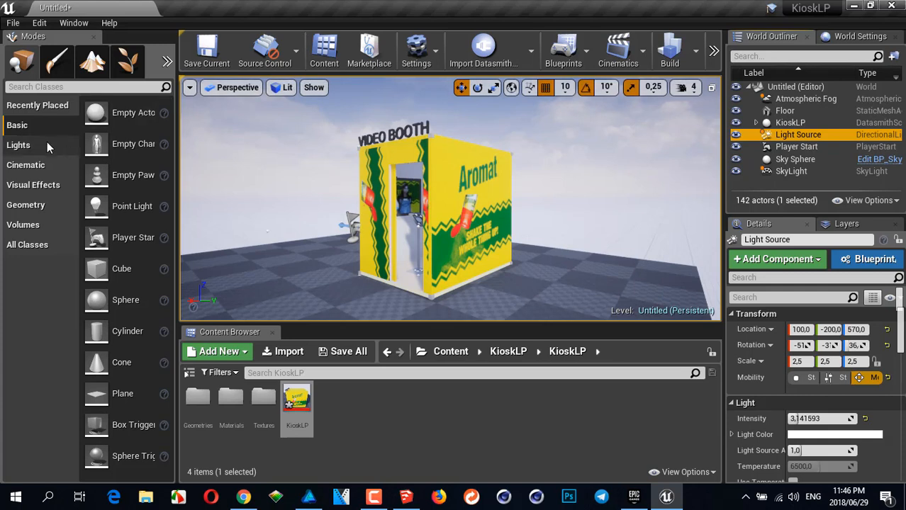
Place a point light beside the booth entrance, set its mobility to Static and raise it to Z 120.
click(19, 144)
drag(132, 144, 330, 290)
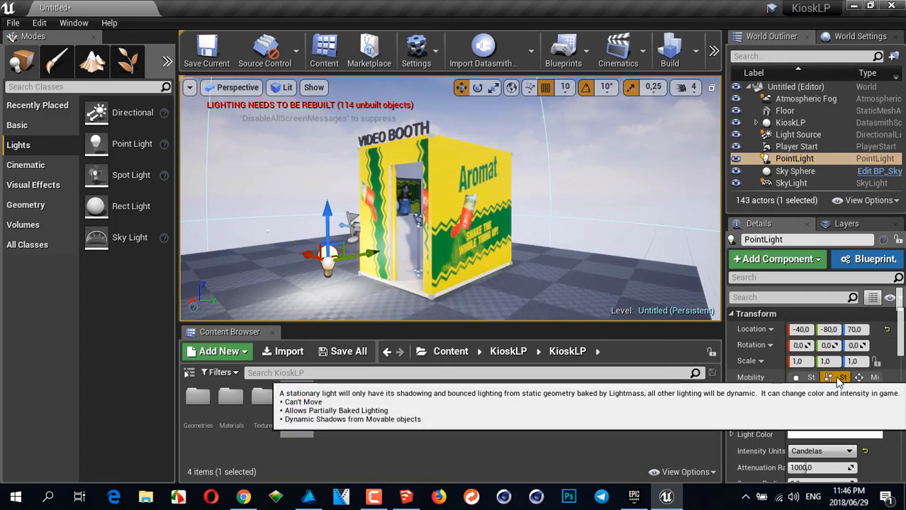
click(797, 378)
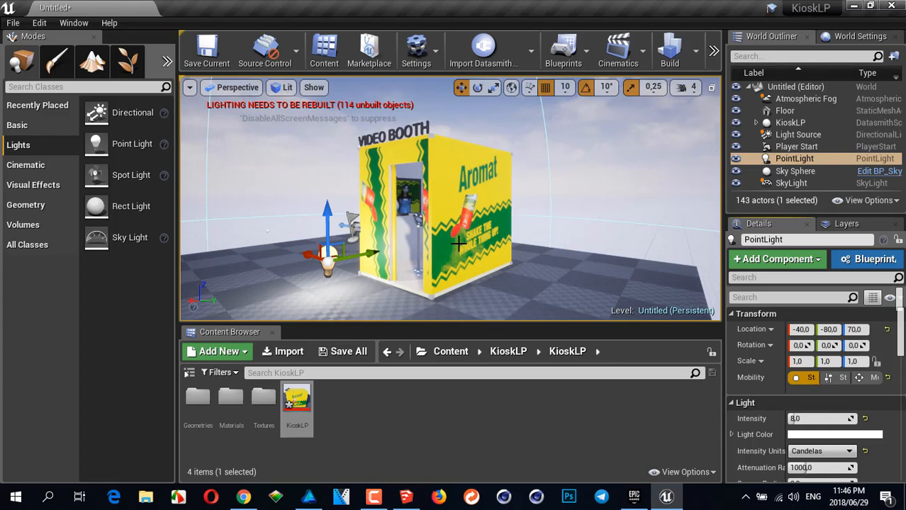
drag(327, 223, 352, 196)
Set the point light to Movable, shift it to about X 80, Y -50, and delete it.
click(871, 380)
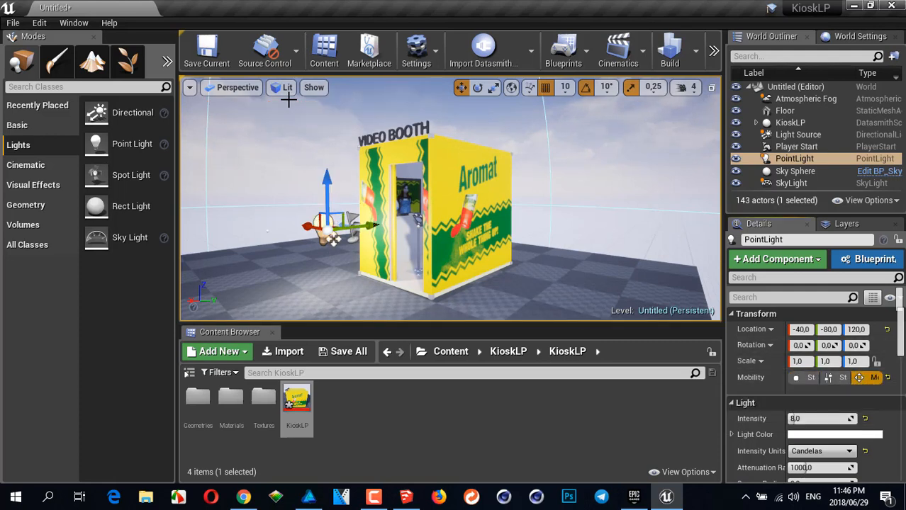
drag(344, 215, 290, 223)
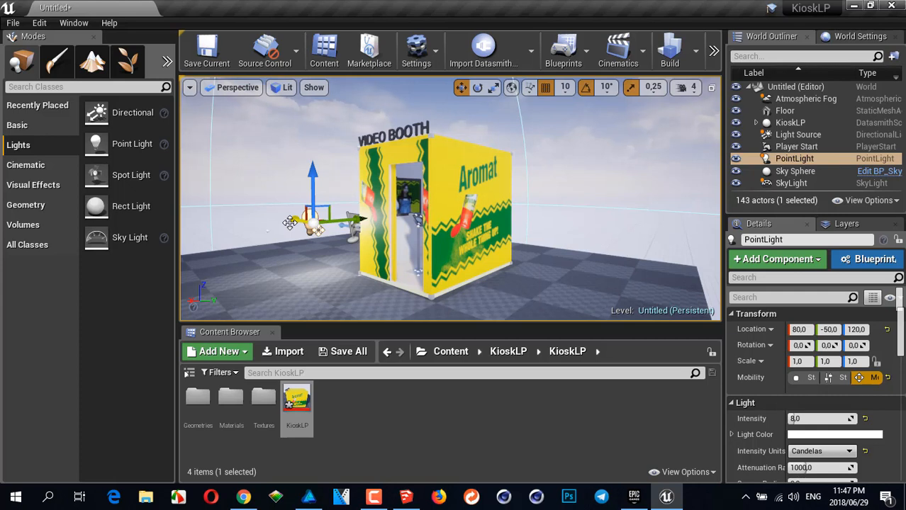
key(Delete)
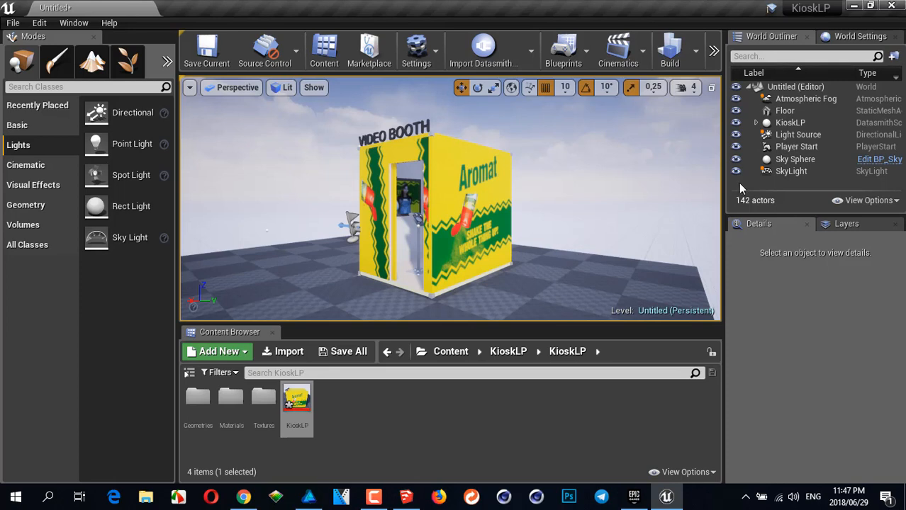
Open the Aromat side wall's Group_3 mesh for editing and examine its textured face from several angles.
click(462, 173)
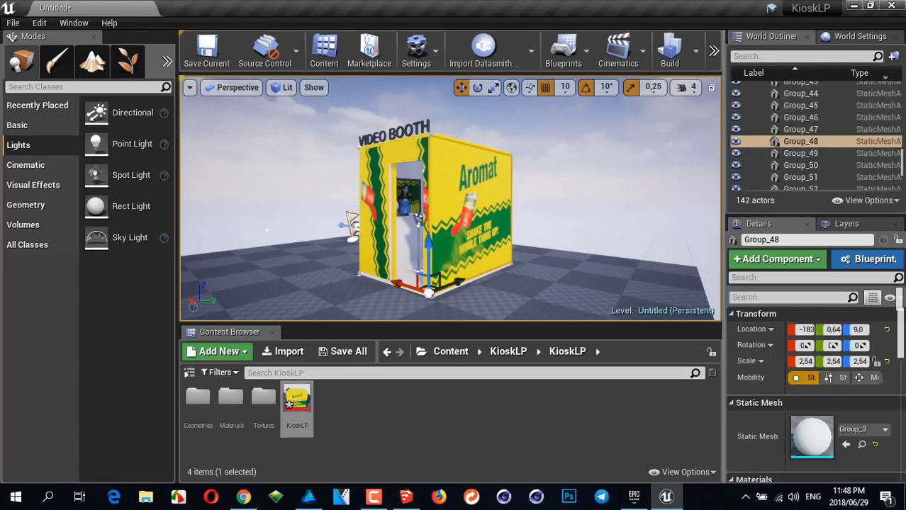
right_click(803, 142)
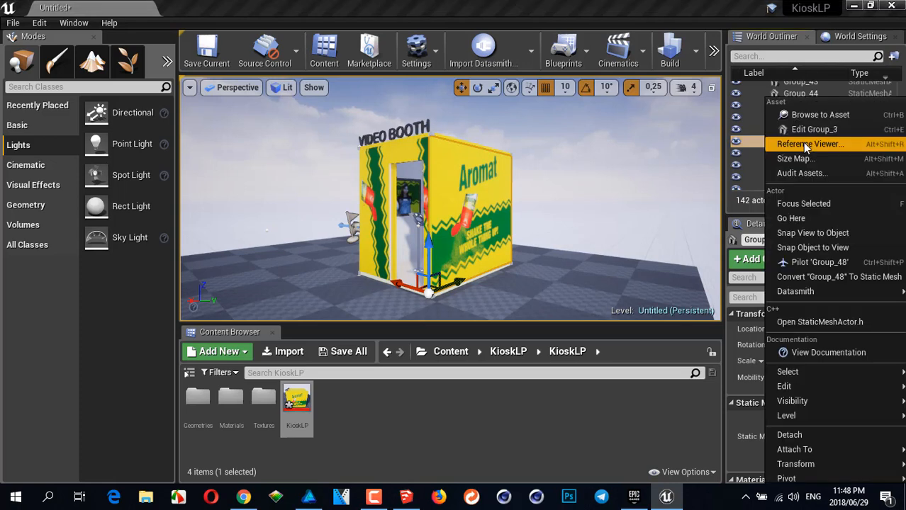
click(816, 130)
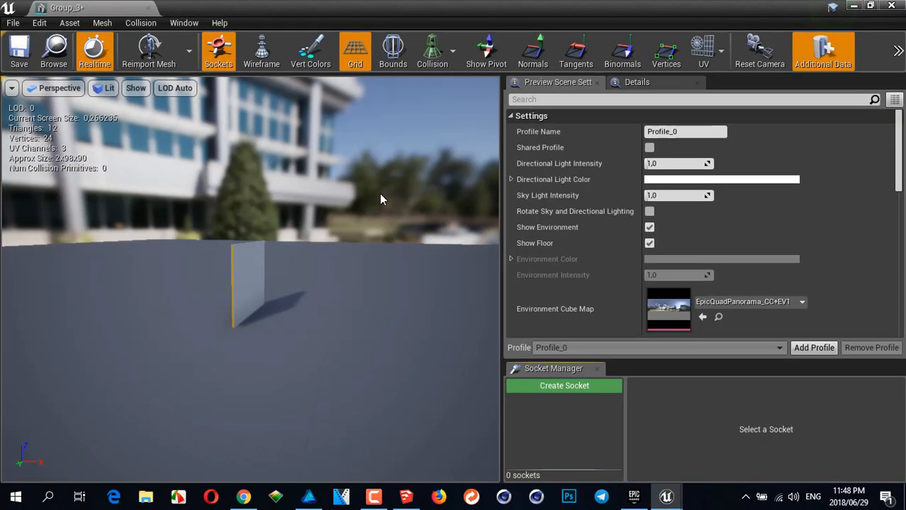
drag(231, 276, 319, 286)
right_drag(264, 258, 265, 202)
mouse_move(264, 258)
mouse_down()
mouse_move(244, 258)
mouse_move(319, 227)
mouse_move(304, 229)
mouse_move(264, 268)
mouse_up()
drag(216, 291, 191, 323)
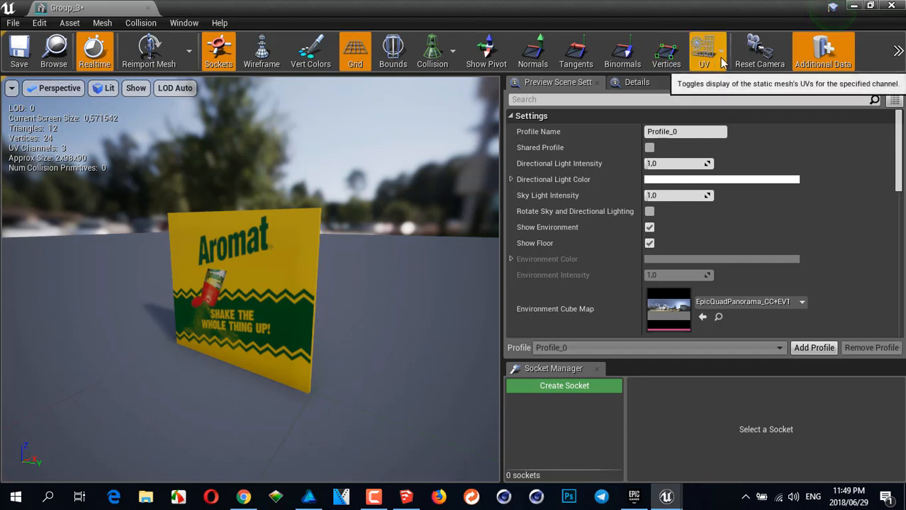
drag(287, 245, 328, 251)
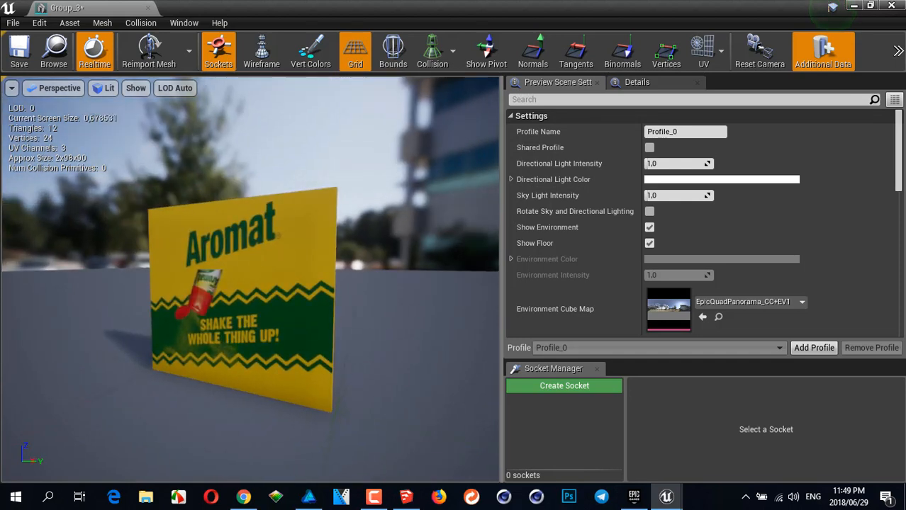
Overlay UV Channel 0, UV Channel 1 and UV Channel 2 in turn on the Group_3 mesh to examine each layout.
right_drag(285, 285, 286, 271)
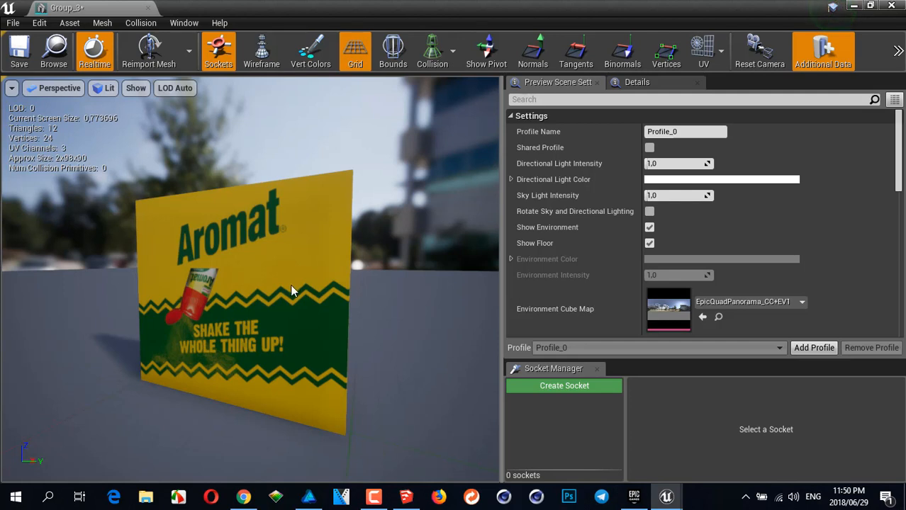
click(723, 54)
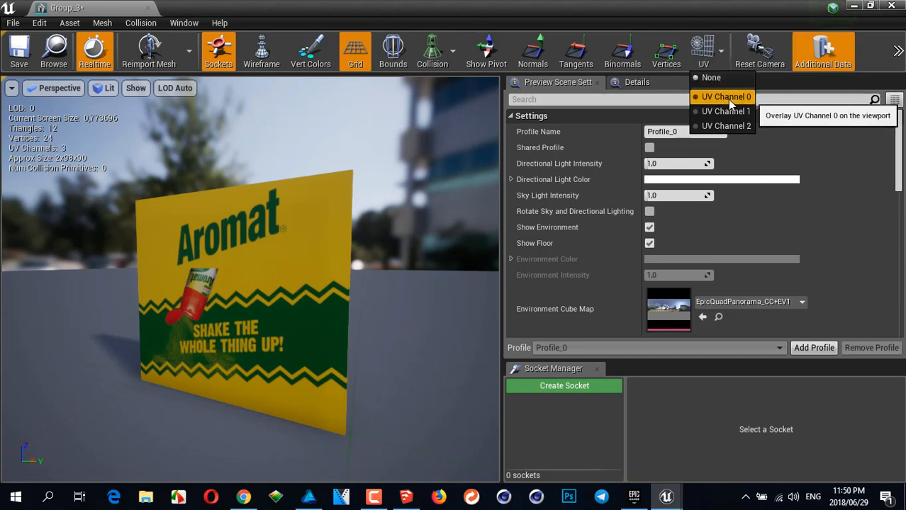
click(727, 100)
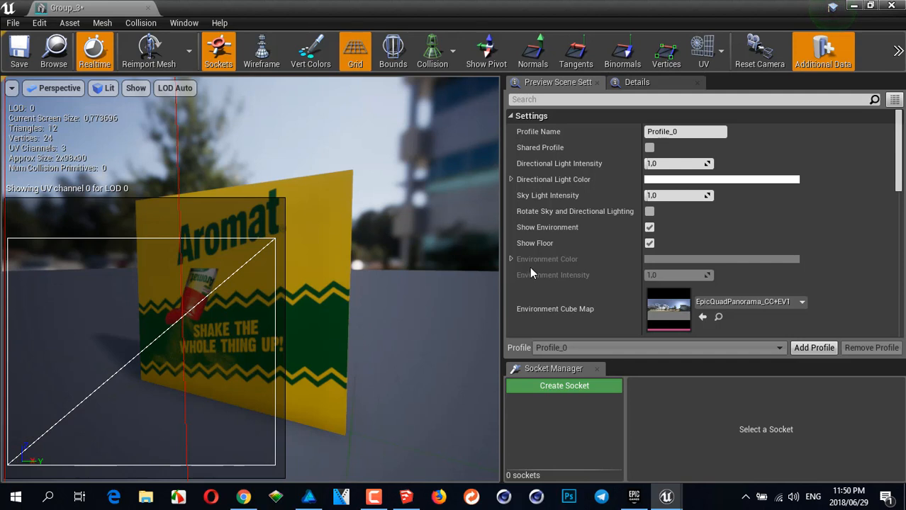
click(721, 51)
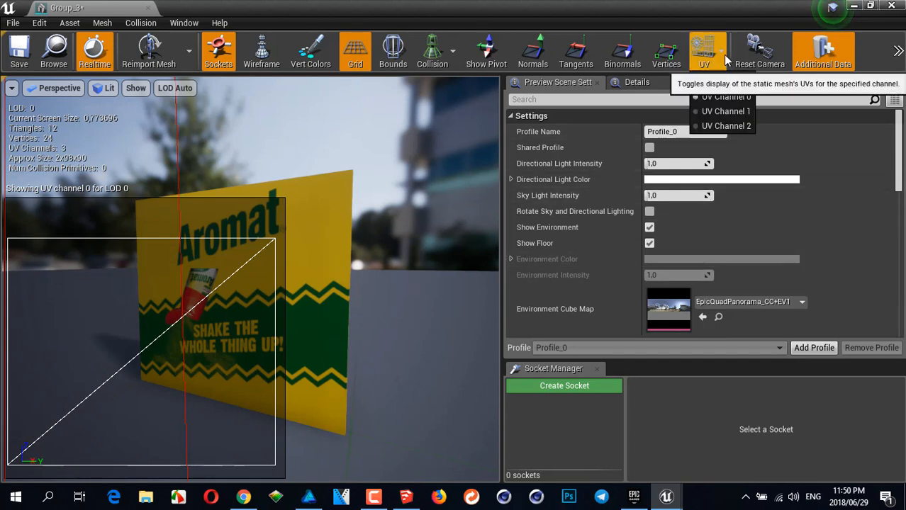
click(727, 112)
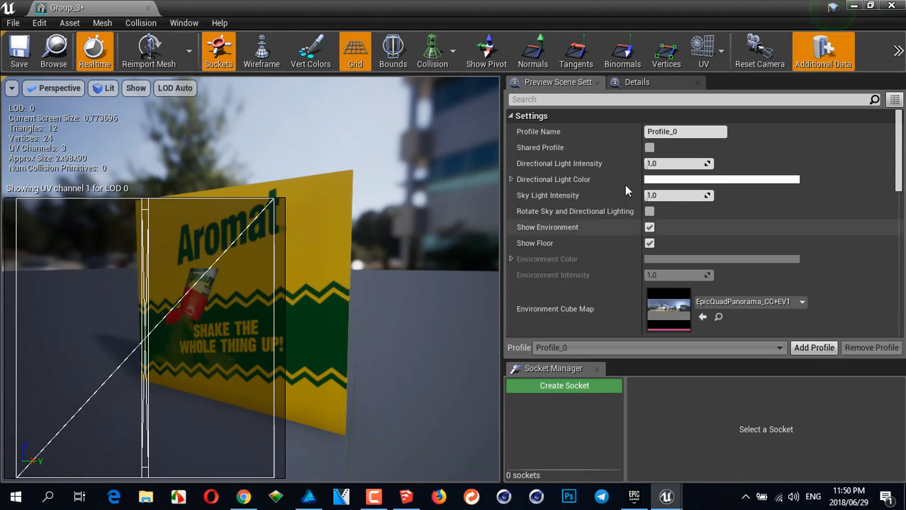
click(721, 51)
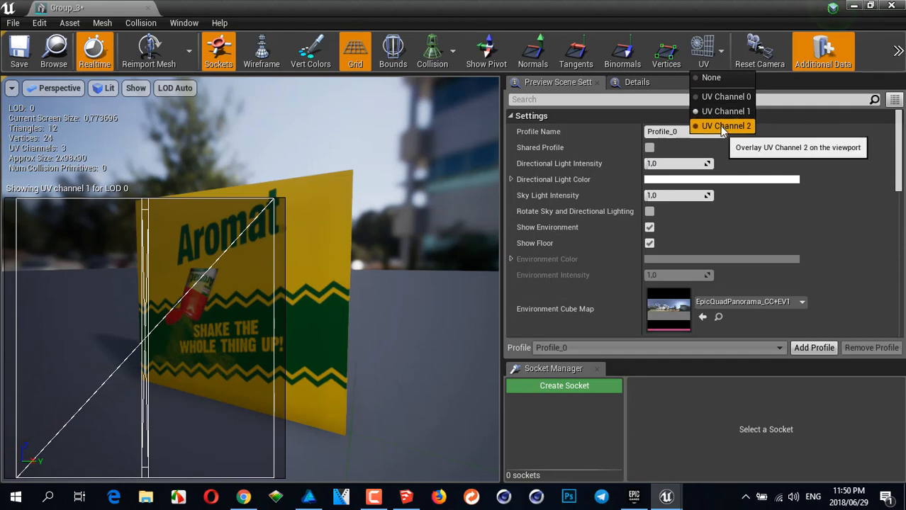
click(720, 126)
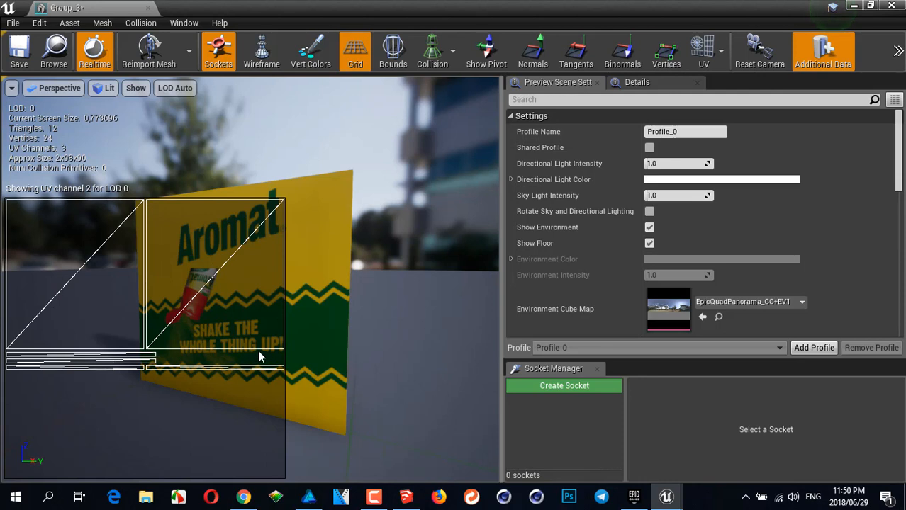
Compare the Group_3 mesh's UV Channels 0, 1 and 2 once more and close the mesh editor.
click(721, 53)
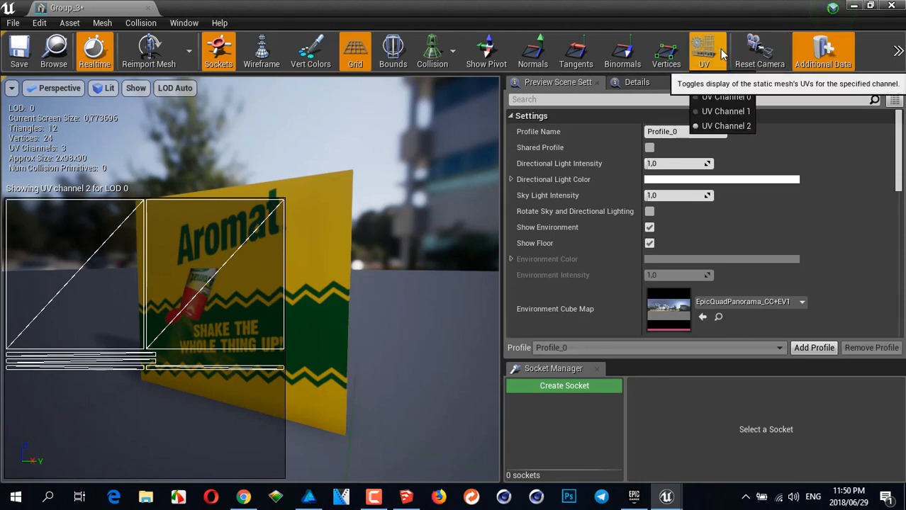
click(718, 96)
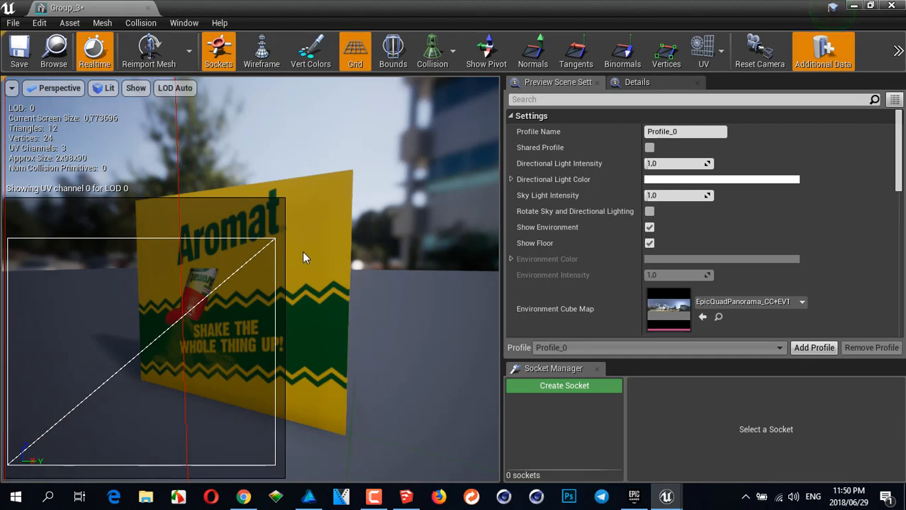
click(722, 51)
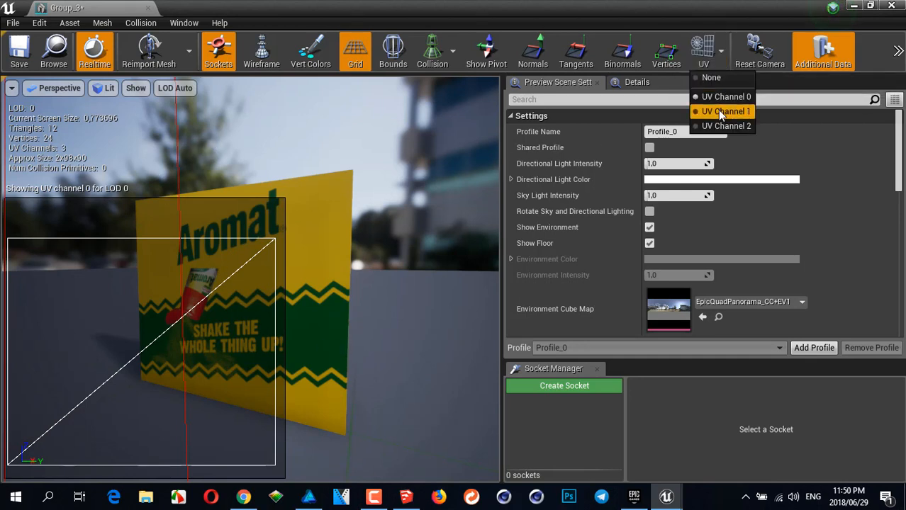
click(718, 111)
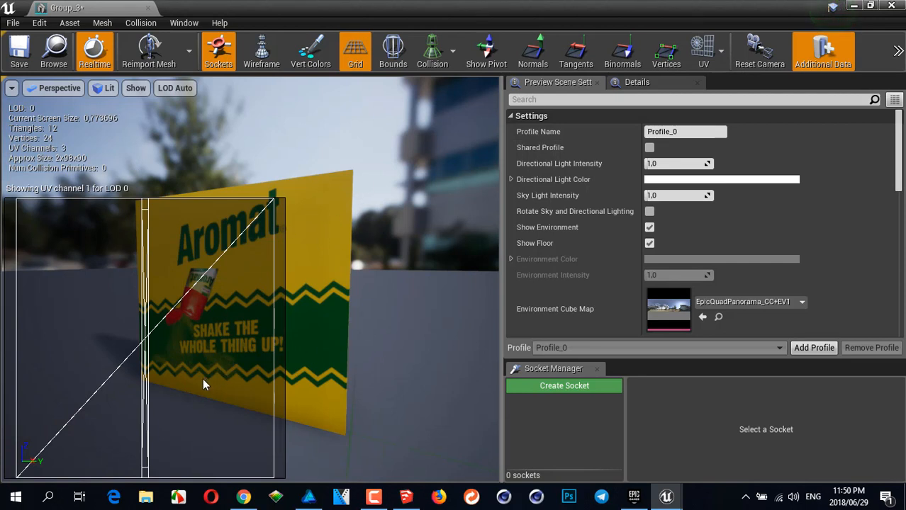
click(722, 51)
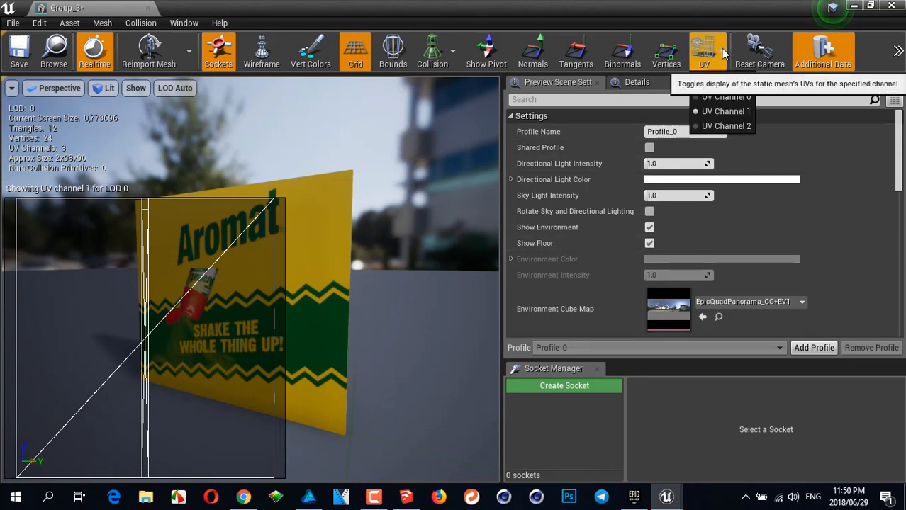
click(723, 127)
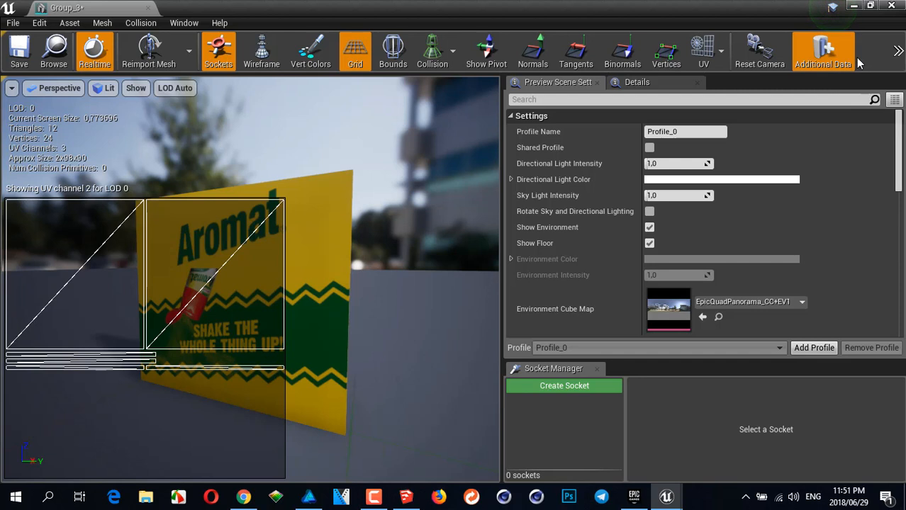
click(892, 7)
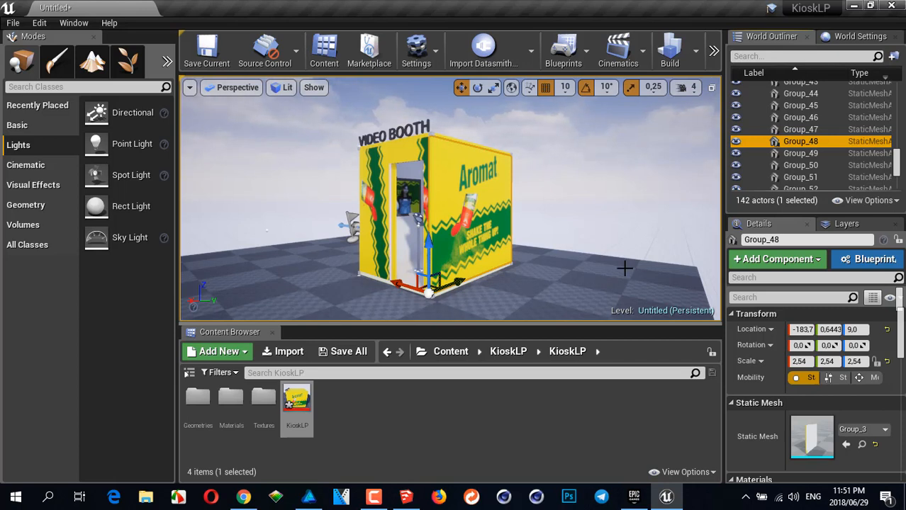
right_click(443, 409)
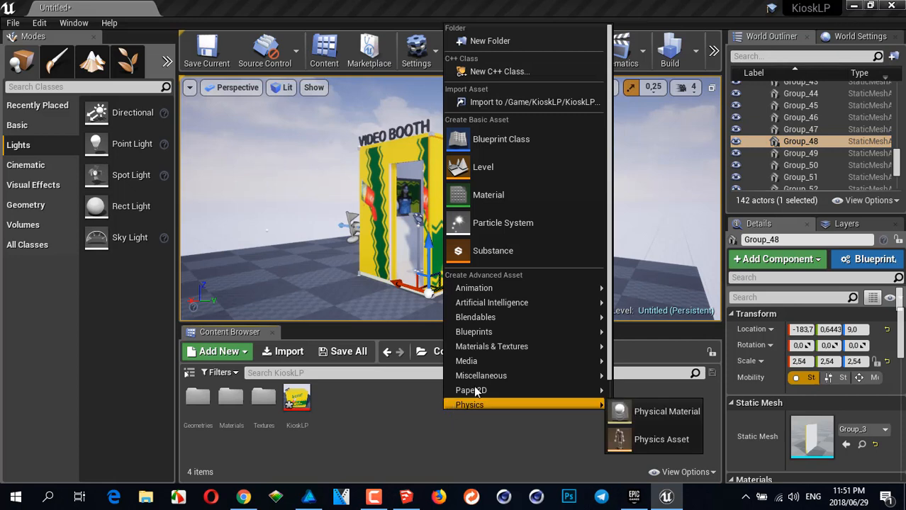
click(510, 197)
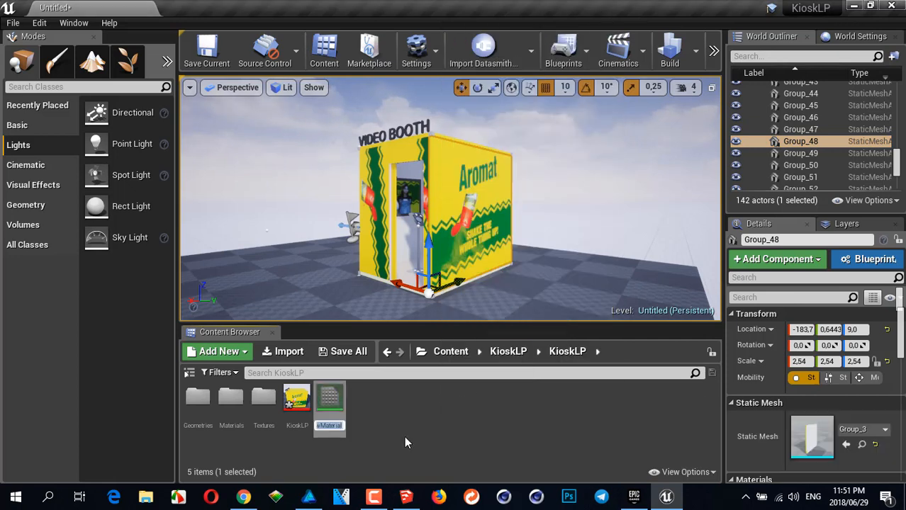
click(343, 404)
double_click(337, 407)
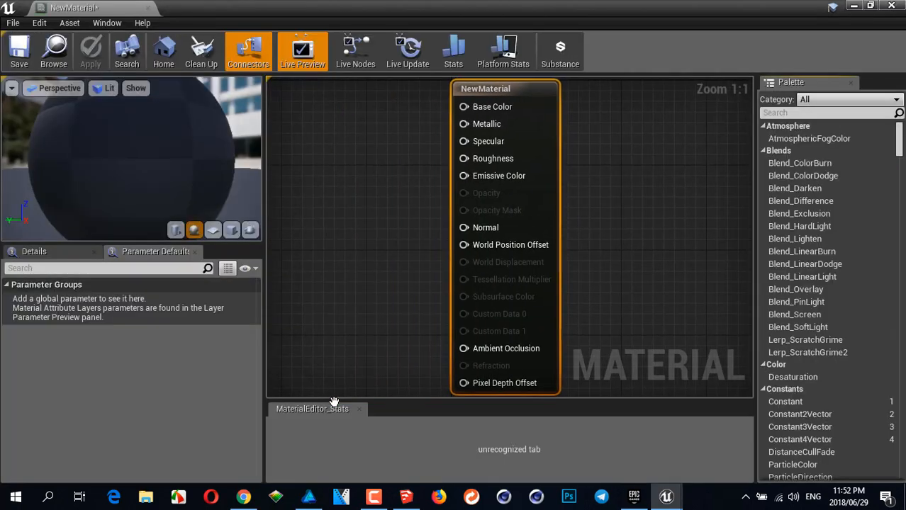
click(891, 6)
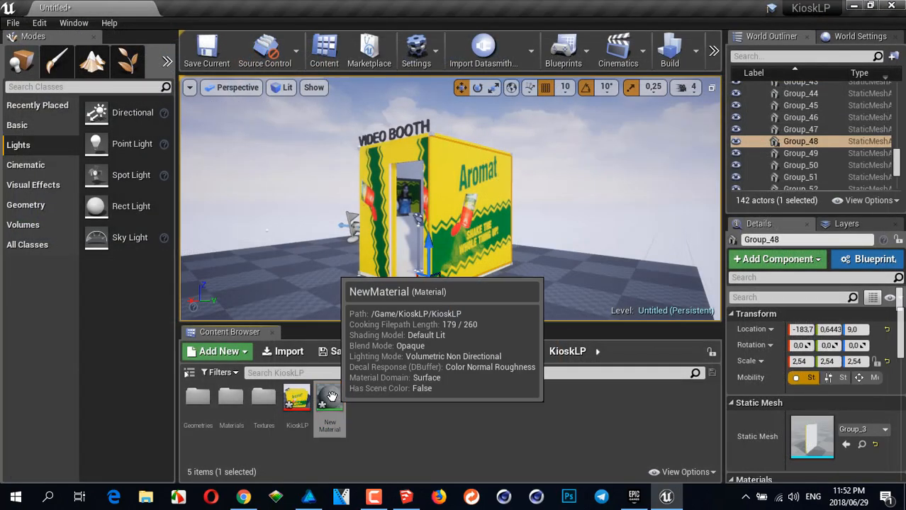
key(Delete)
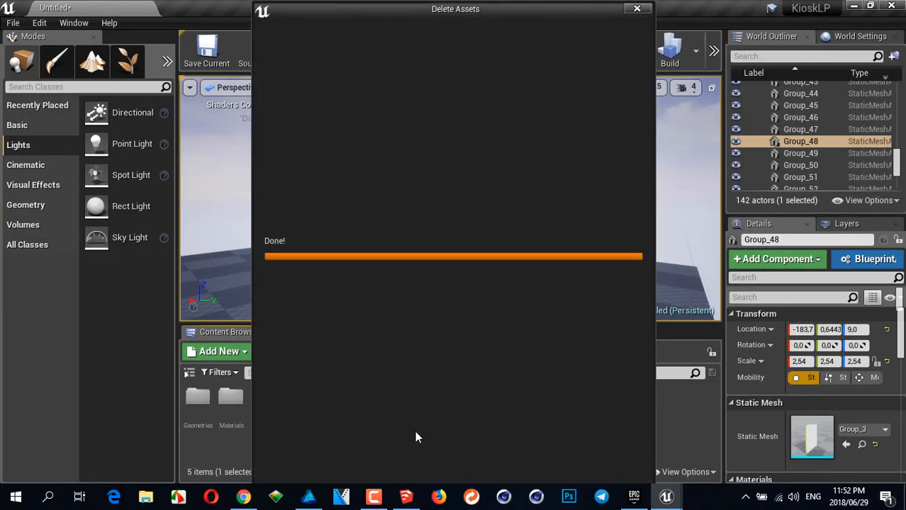
click(407, 462)
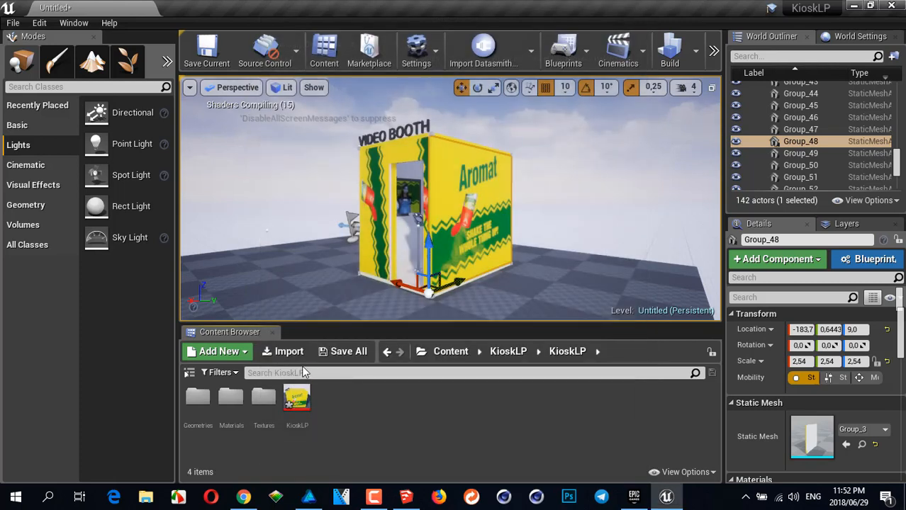
Import the gx.jpg image as a texture into the KioskLP content folder.
click(287, 352)
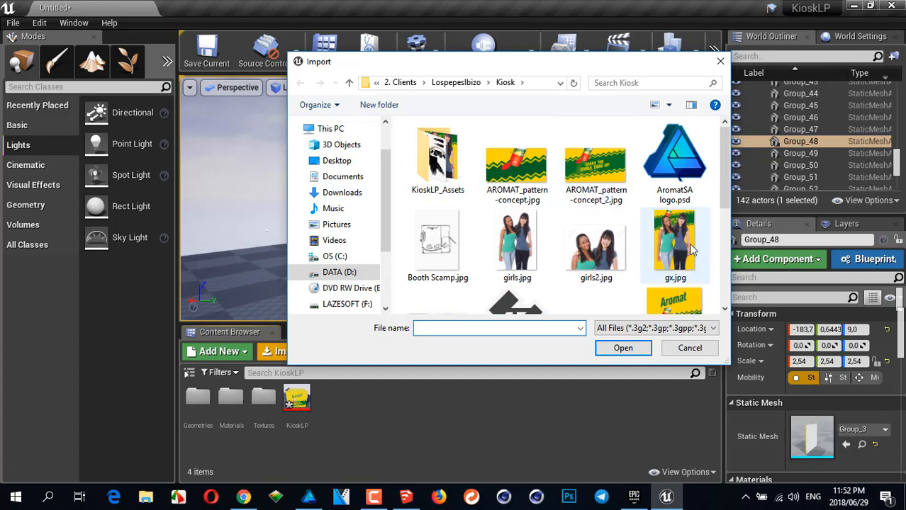
double_click(677, 241)
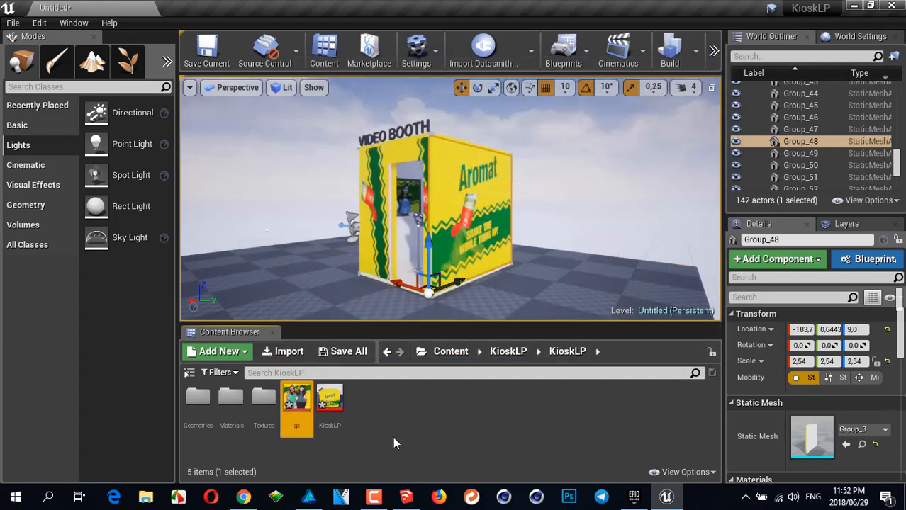
drag(296, 403, 352, 411)
click(294, 406)
right_click(292, 402)
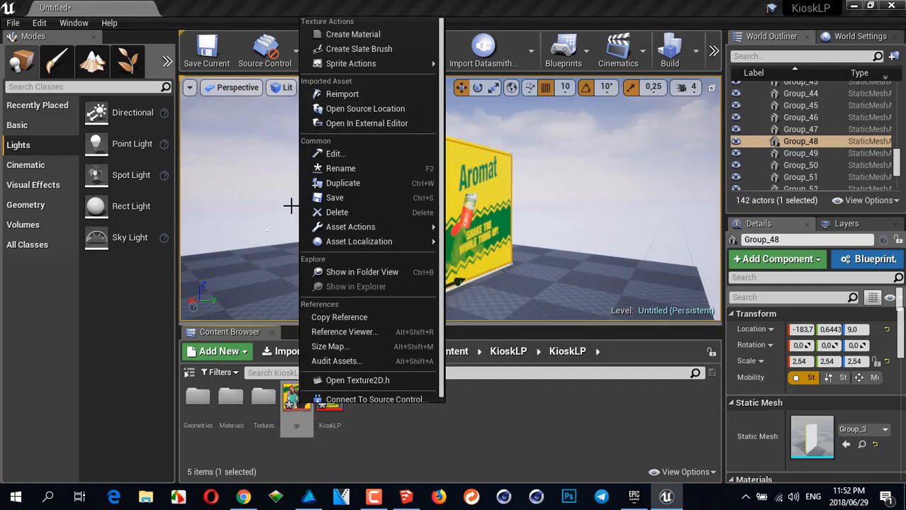
click(428, 438)
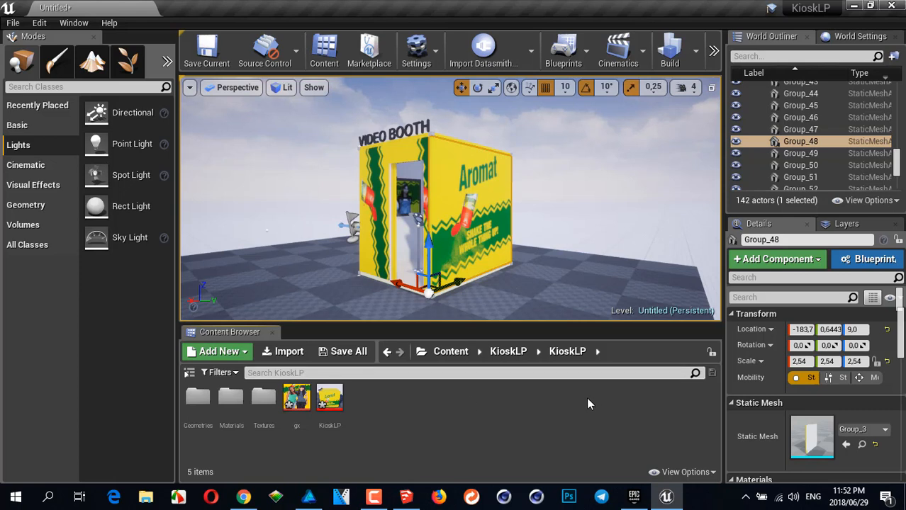
Create a material from the imported gx texture.
click(299, 400)
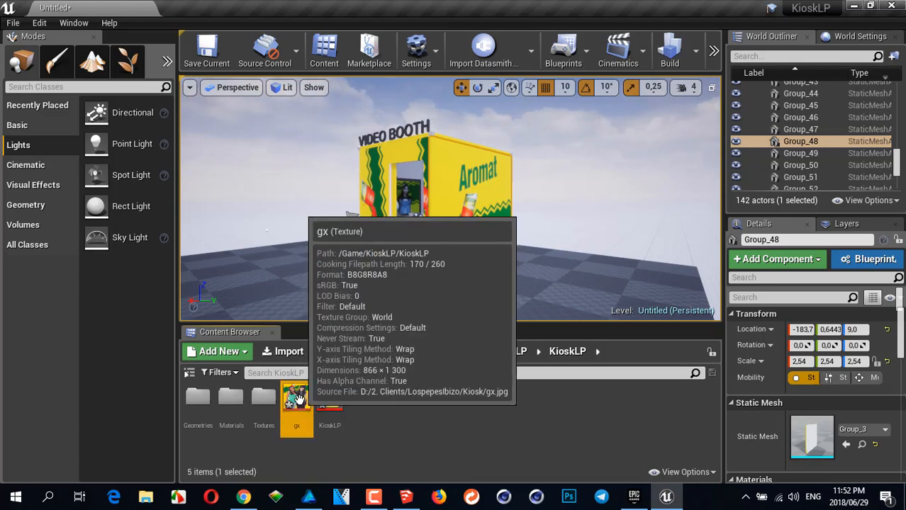
right_click(298, 400)
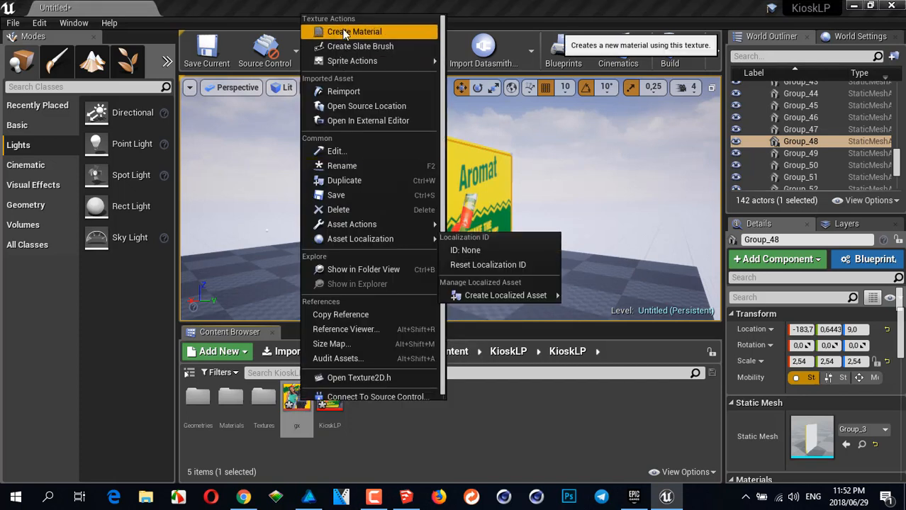
click(345, 32)
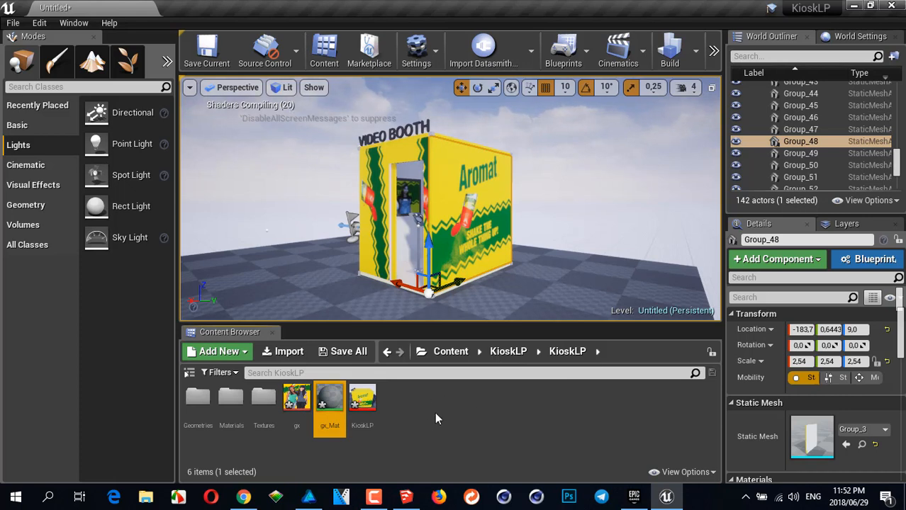
Open the gx_Mat material for editing and align the Texture Sample node with the material's Base Color input.
mouse_move(336, 401)
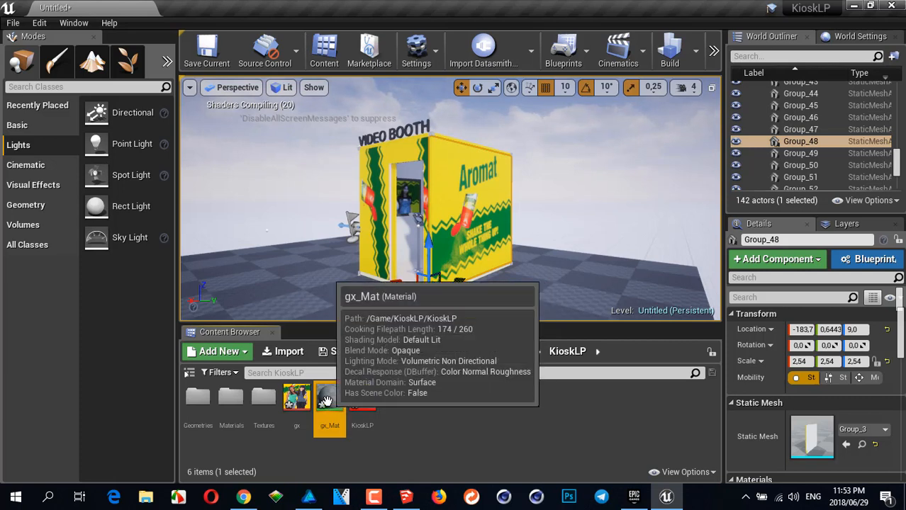
double_click(330, 405)
right_drag(631, 217, 672, 227)
scroll(701, 237, down, 3)
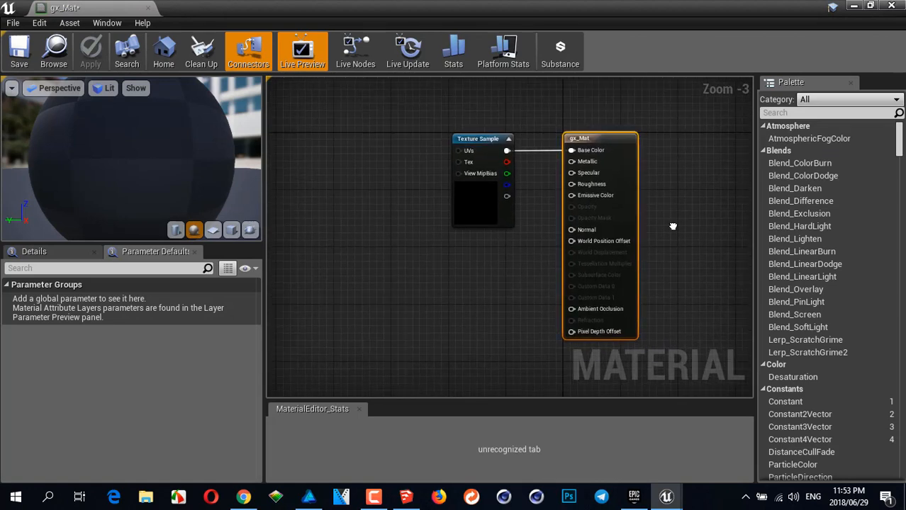
mouse_move(489, 146)
mouse_down()
mouse_move(495, 172)
mouse_move(500, 141)
mouse_move(475, 152)
mouse_up()
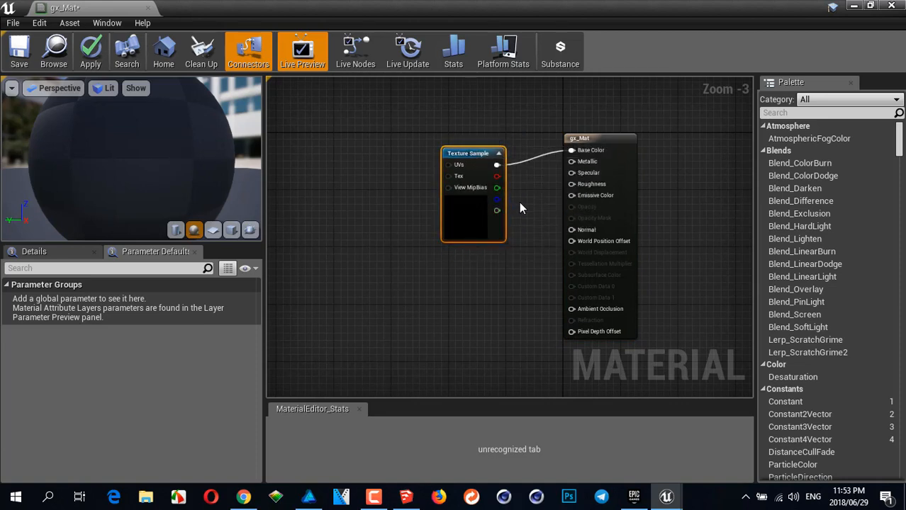
drag(598, 146, 601, 163)
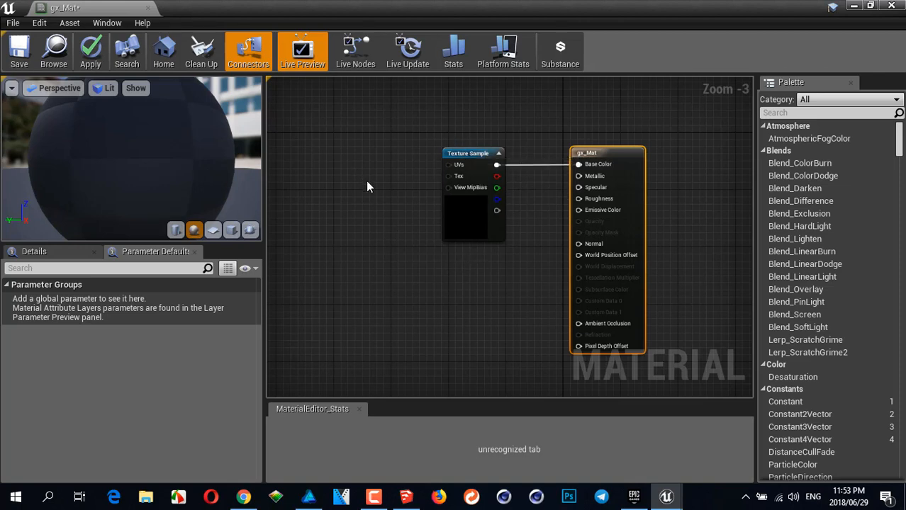
key(ctrl+v)
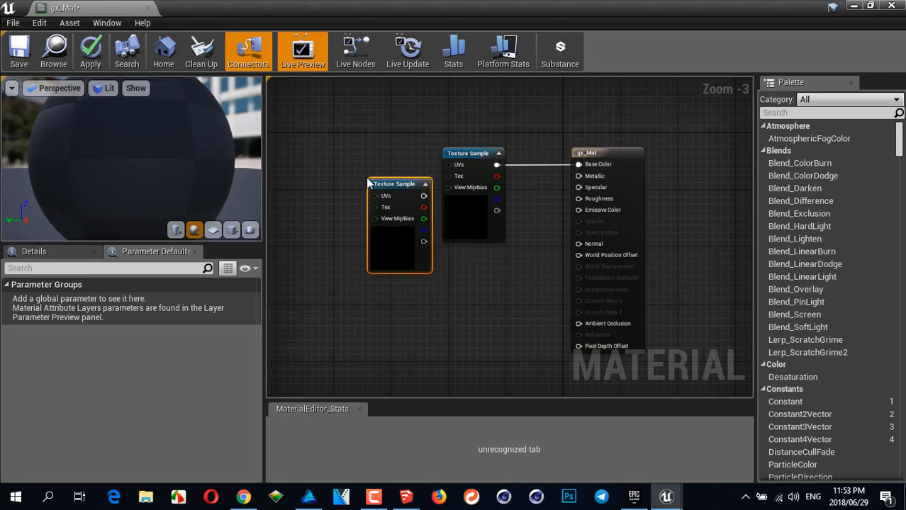
drag(385, 183, 366, 147)
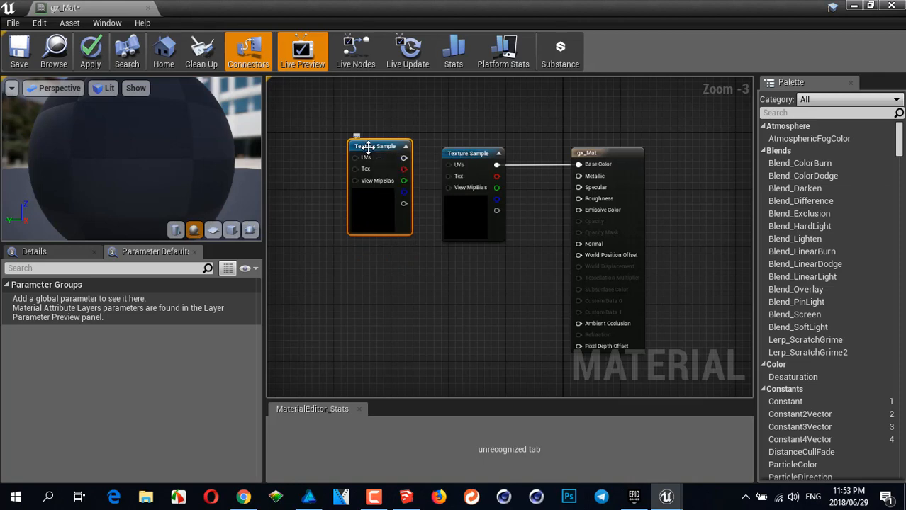
key(Delete)
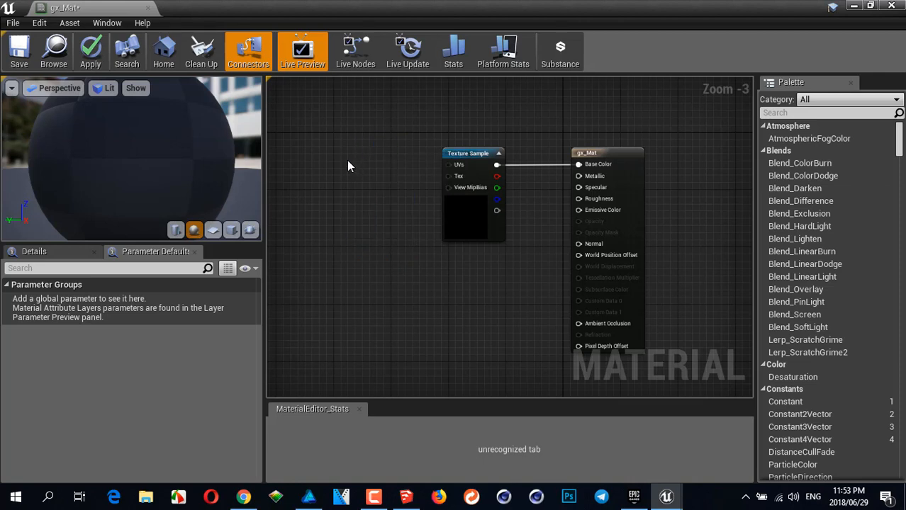
Add a texture coordinate node with coordinate index 0 and place it before the Texture Sample node.
key(u)
click(349, 148)
drag(372, 167, 365, 181)
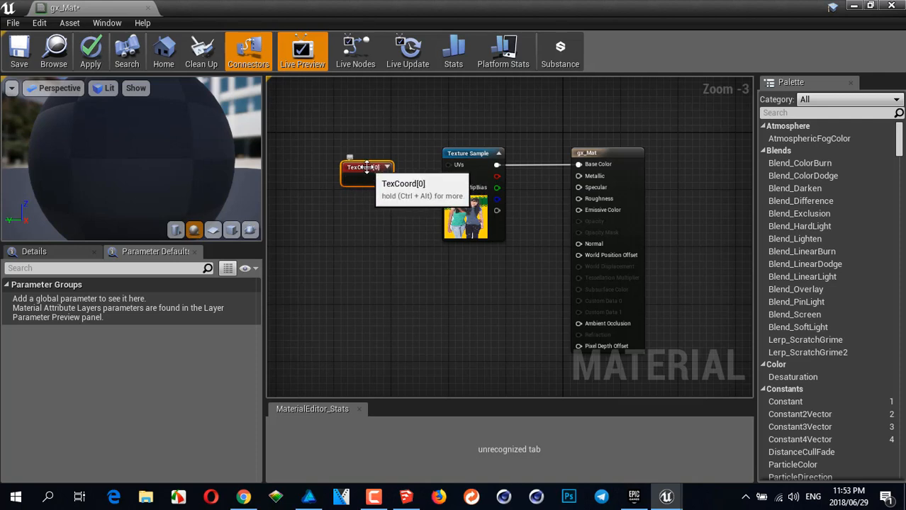
Delete the texture coordinate node, reposition the Texture Sample node, and wire a new scalar parameter named ss to the material's Roughness input.
key(Delete)
drag(460, 153, 409, 124)
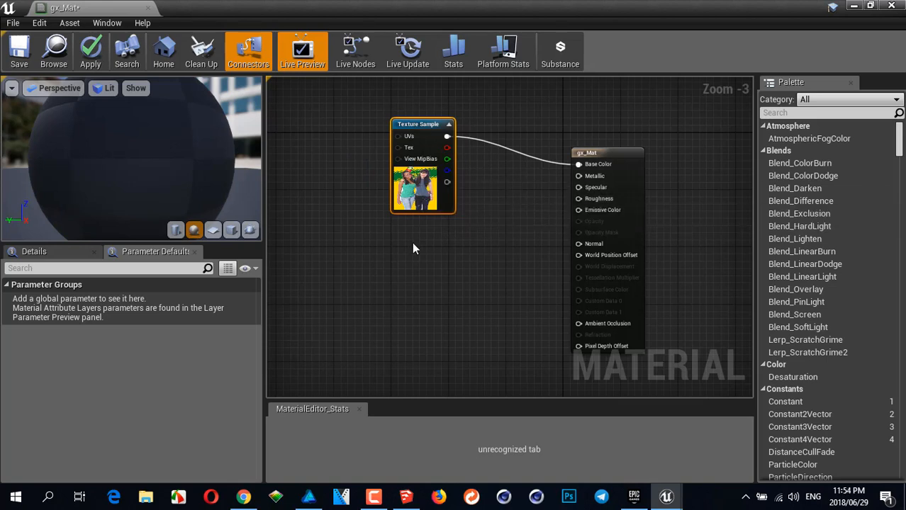
key(s)
click(451, 262)
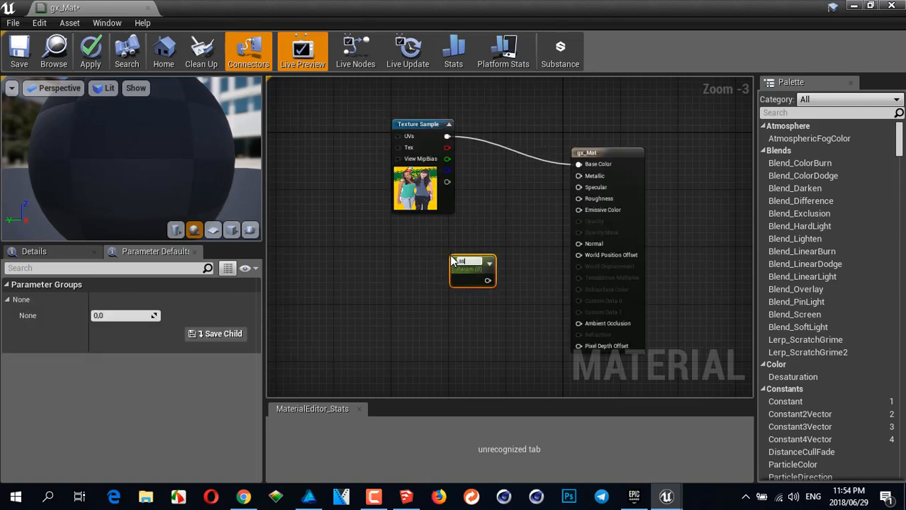
drag(492, 283, 578, 199)
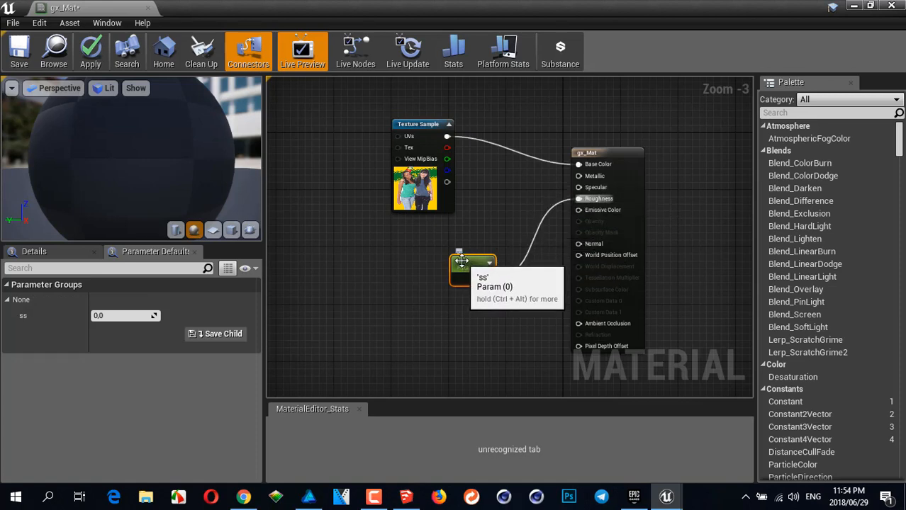
Rename the scalar parameter connected to Roughness as Rough.
click(468, 261)
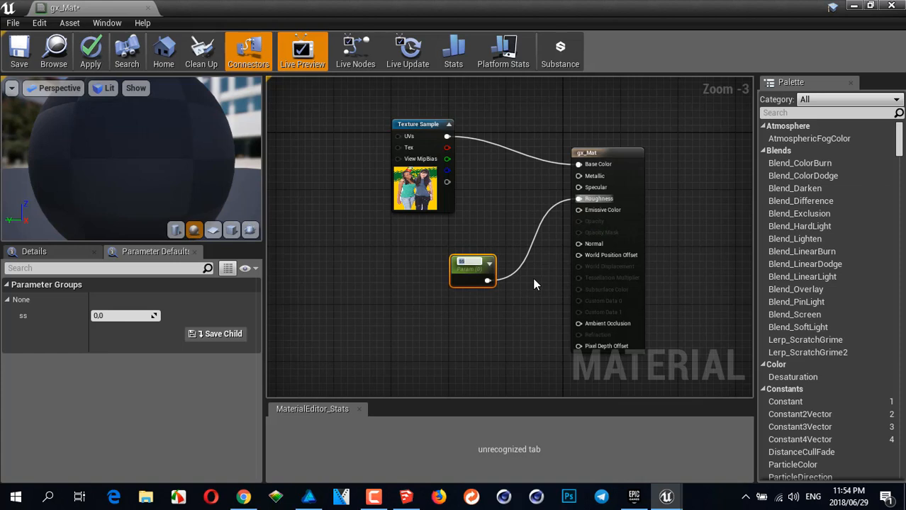
text(Rough)
key(Return)
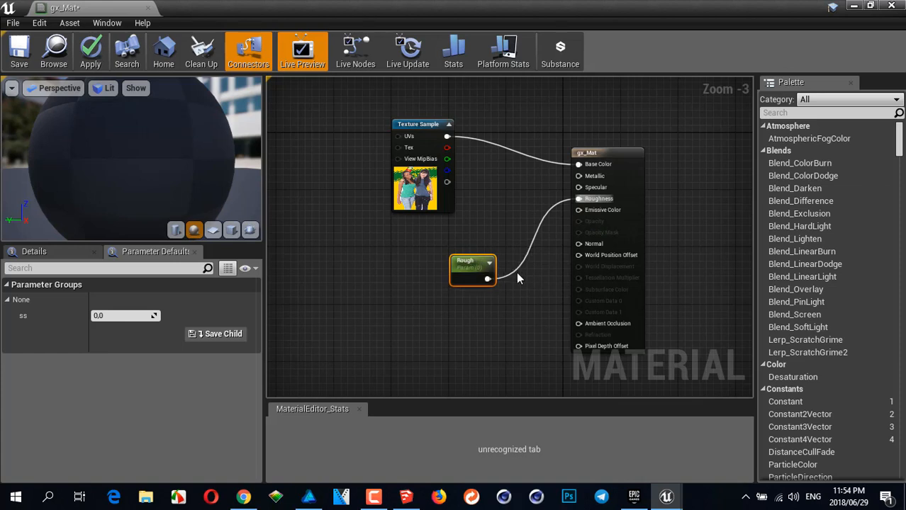
click(466, 261)
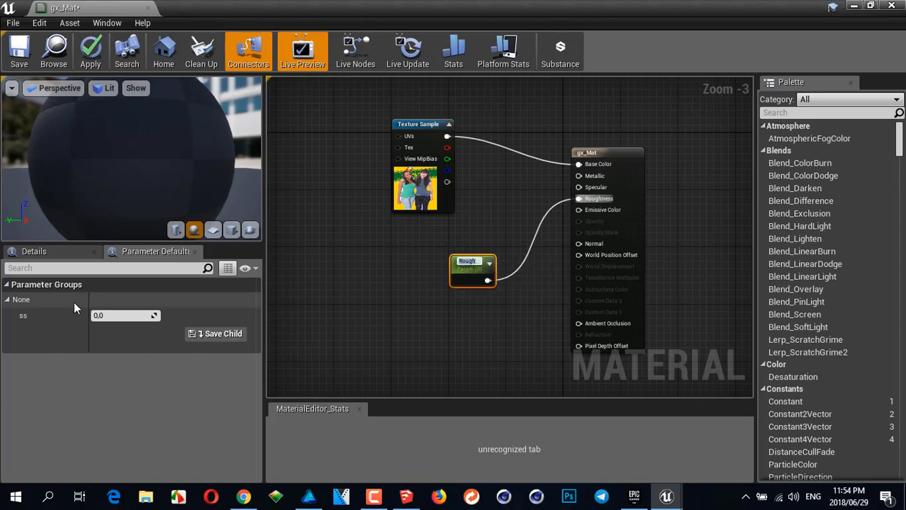
click(465, 272)
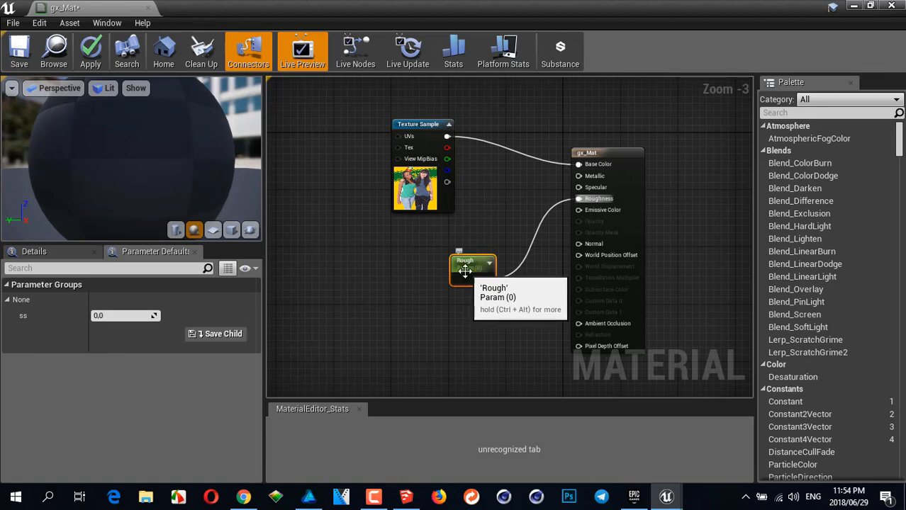
Place the Rough parameter node below the Texture Sample node and show its parameter details.
click(51, 286)
click(51, 287)
click(7, 300)
click(7, 302)
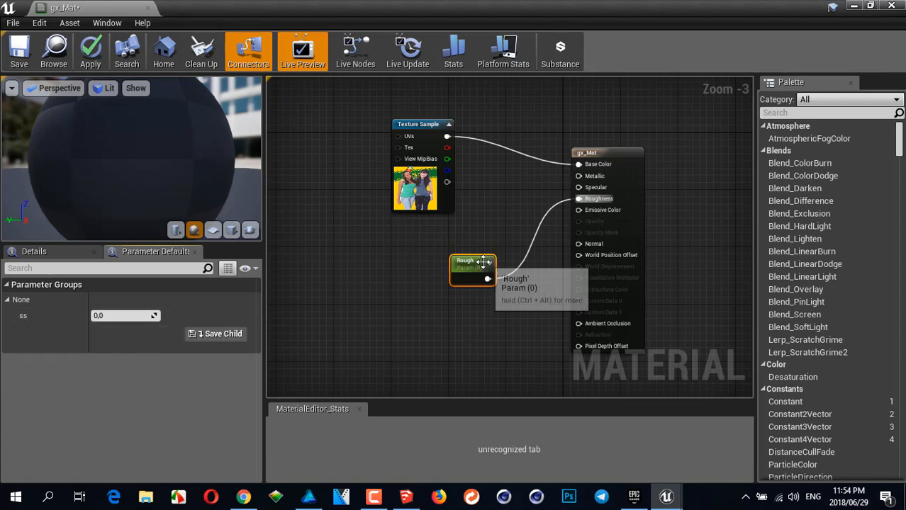
drag(497, 264, 451, 257)
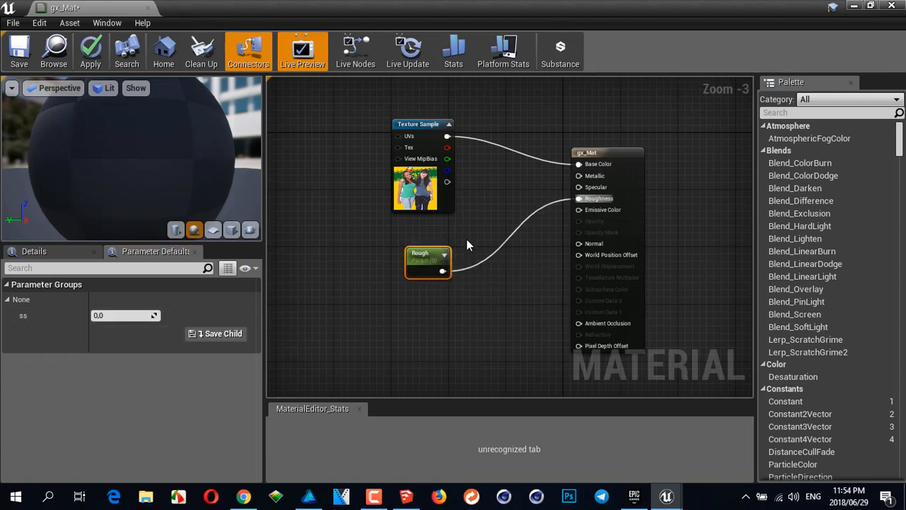
drag(433, 260, 418, 253)
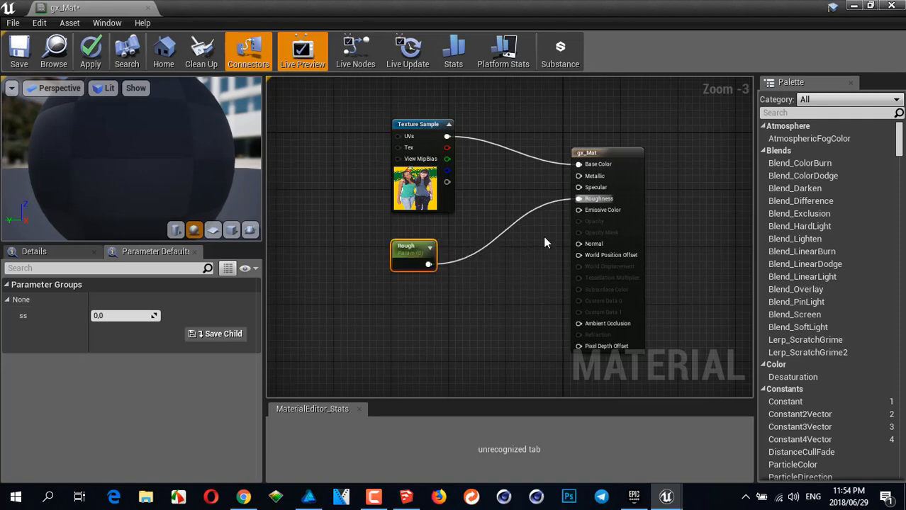
scroll(597, 246, down, 2)
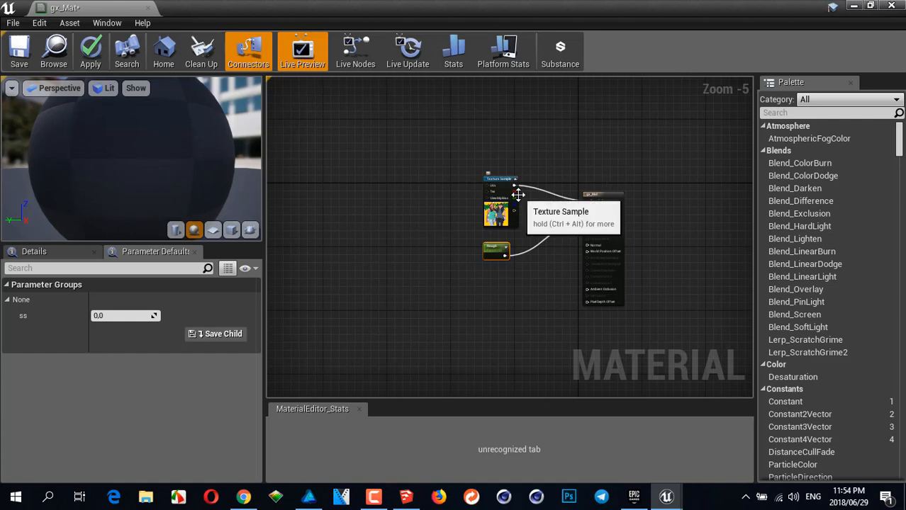
scroll(514, 234, up, 1)
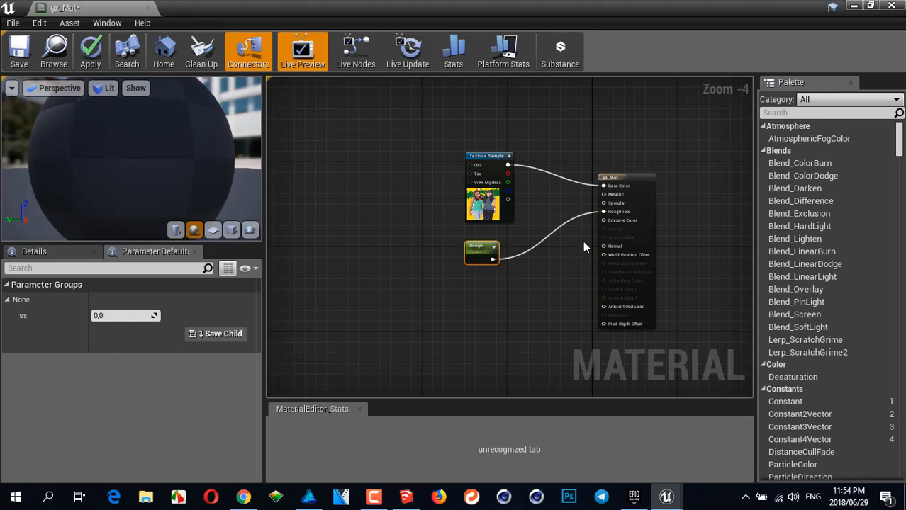
scroll(630, 223, up, 1)
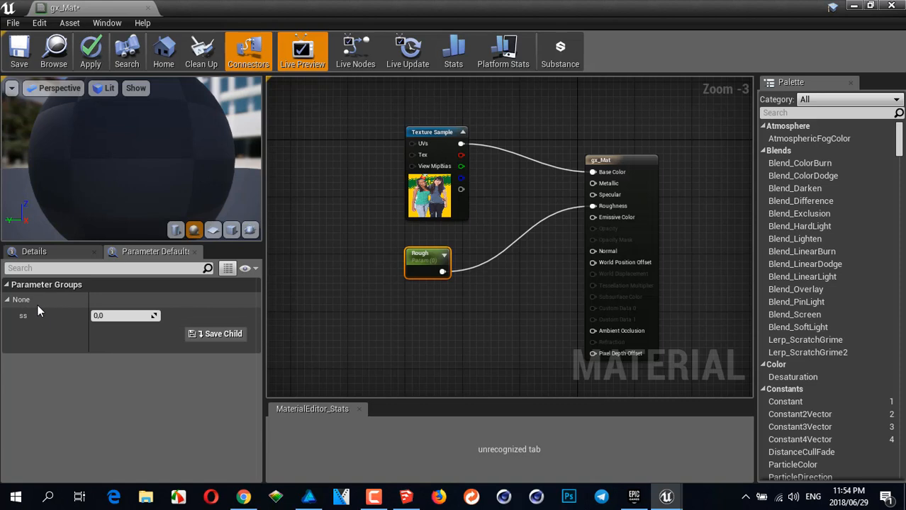
click(56, 250)
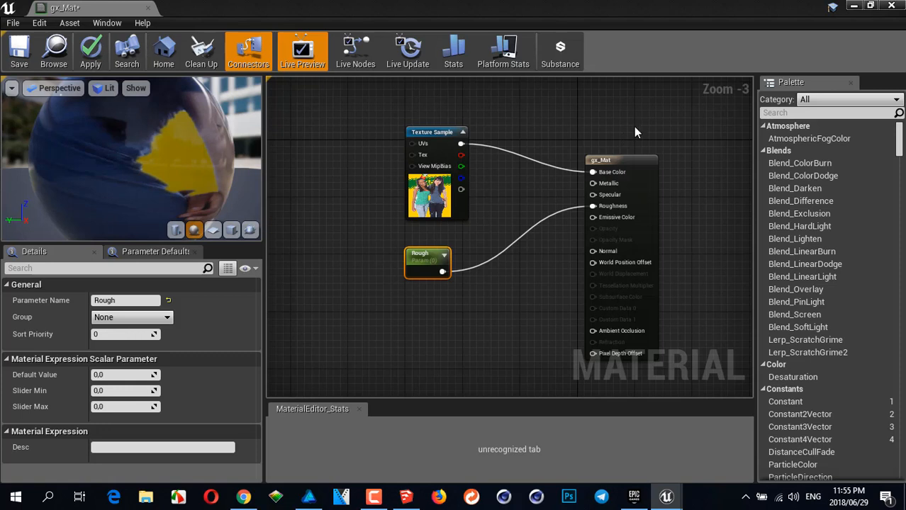
Close the gx_Mat editor without applying the changes, and delete the gx texture and gx_Mat material from the KioskLP folder.
click(892, 5)
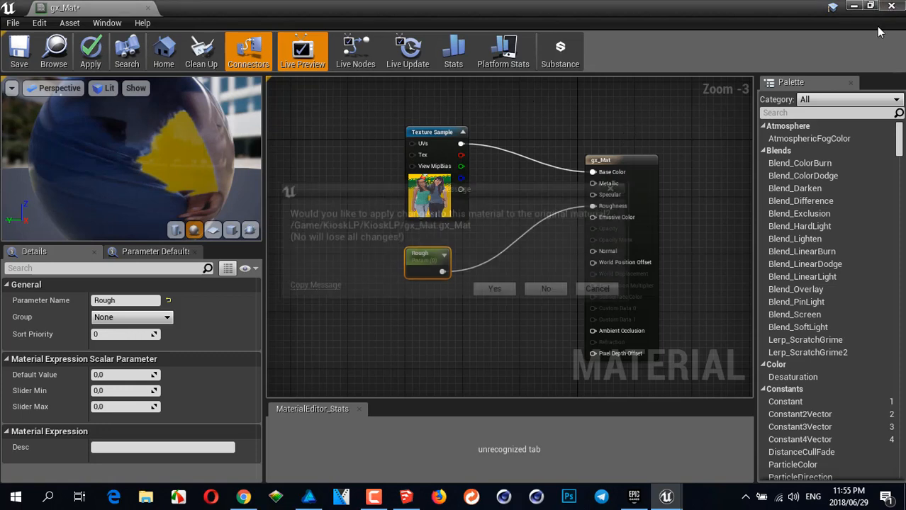
click(559, 291)
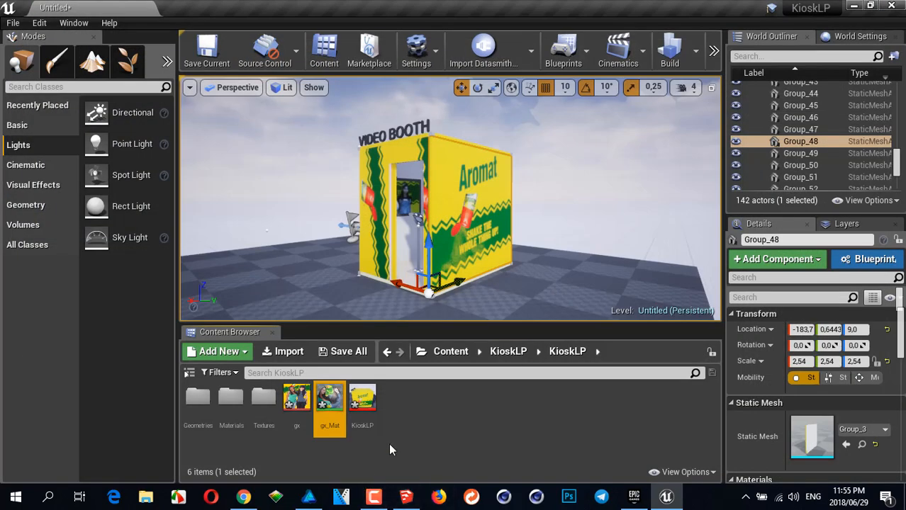
ctrl+click(296, 400)
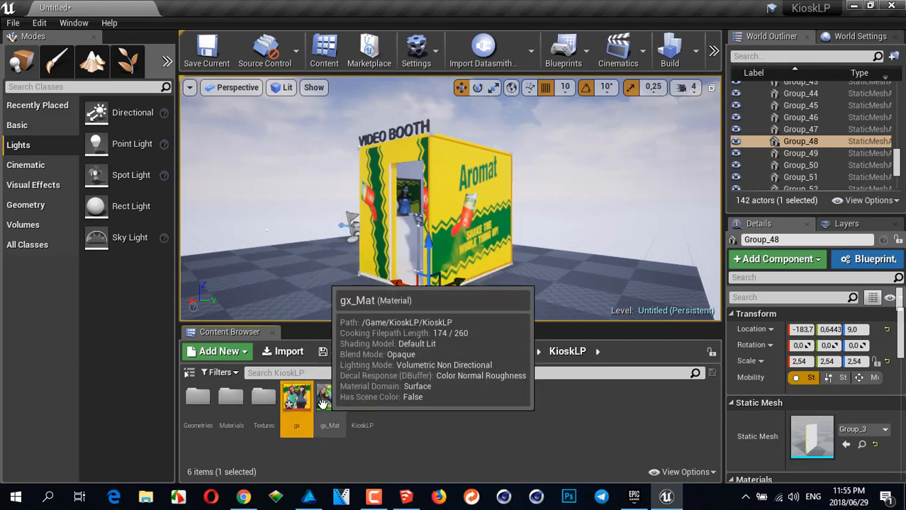
key(Delete)
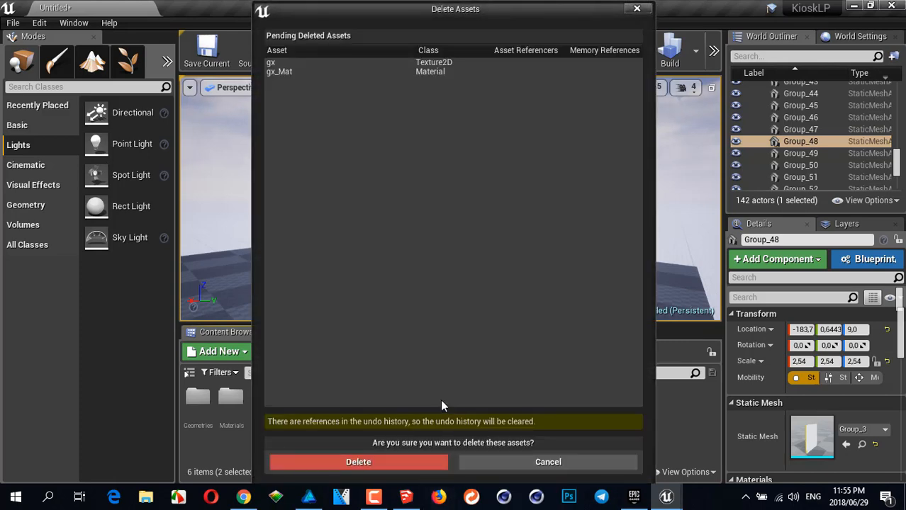
click(411, 462)
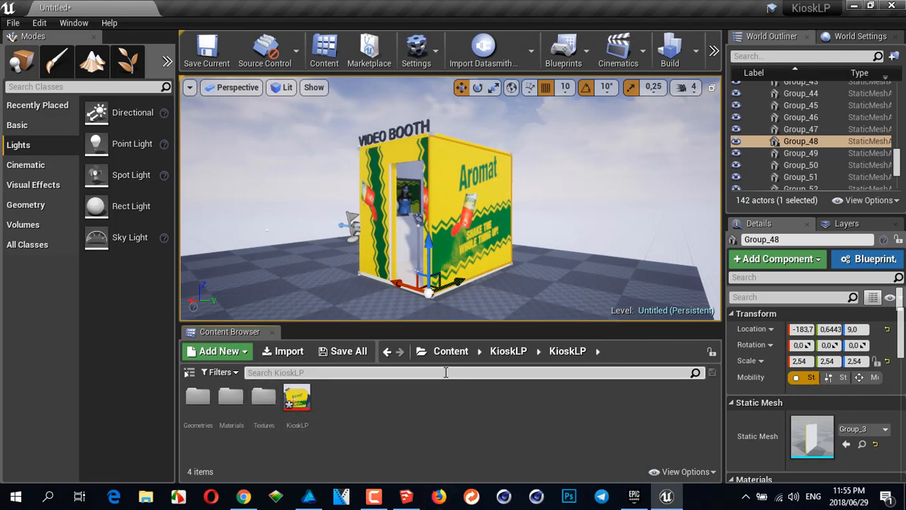
Examine the video booth's front and side graphics from several angles with the editor overlays hidden.
mouse_move(428, 216)
alt+mouse_down()
mouse_move(507, 216)
mouse_move(428, 217)
alt+mouse_up()
mouse_move(428, 216)
alt+right_down()
mouse_move(454, 216)
mouse_move(434, 217)
alt+right_up()
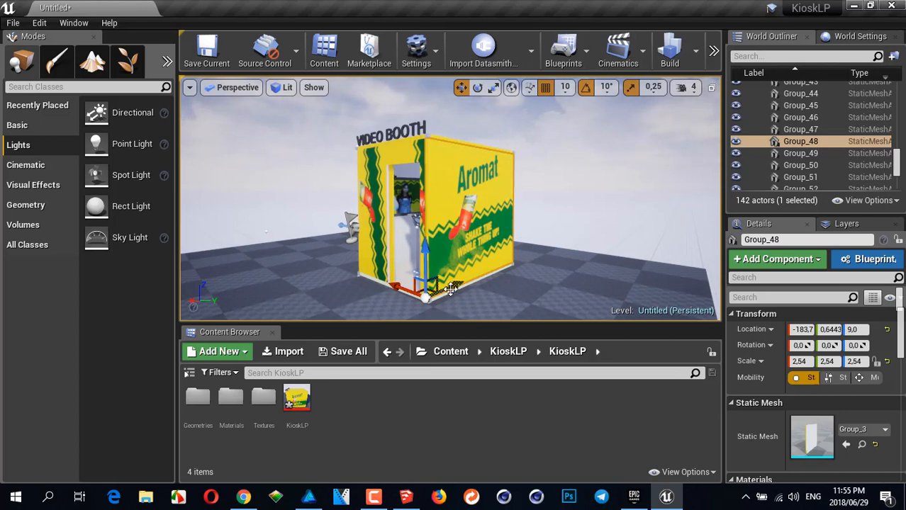
key(g)
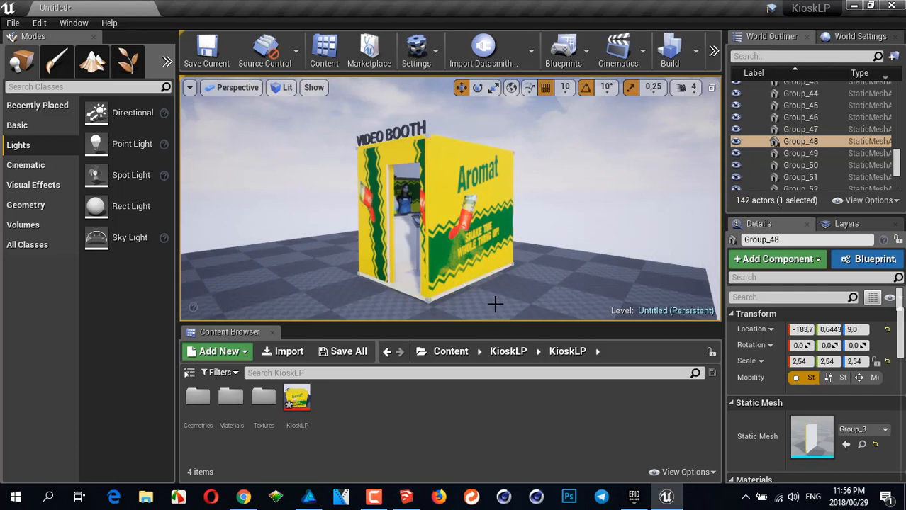
alt+drag(378, 230, 560, 231)
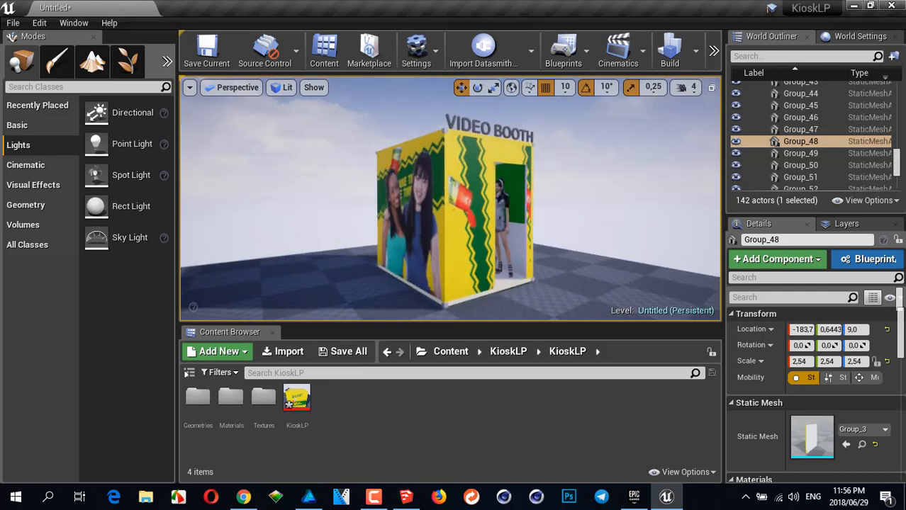
key(g)
key(g)
alt+drag(397, 241, 312, 241)
mouse_move(506, 253)
alt+mouse_down()
mouse_move(422, 253)
mouse_move(513, 253)
alt+mouse_up()
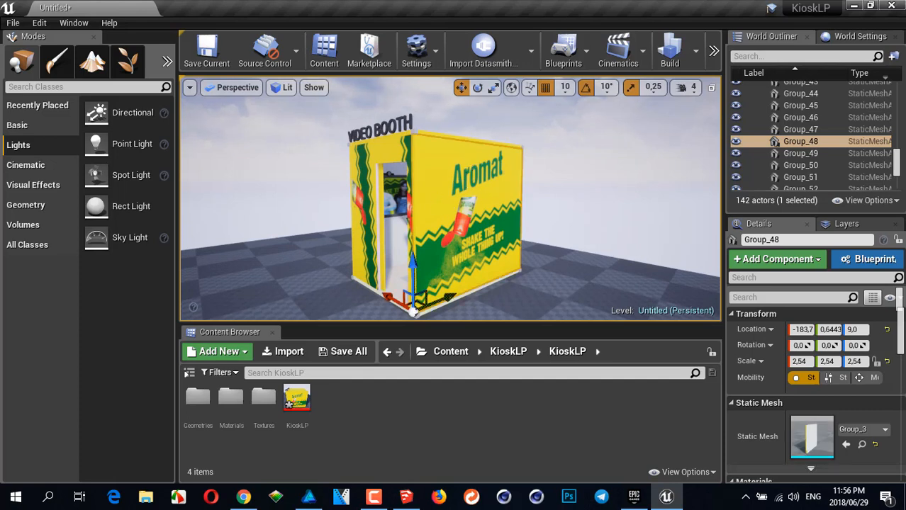
Review the material elements of Group_48, locate the Element 2 material Side1 in the content folder, and open it for editing.
drag(902, 331, 902, 364)
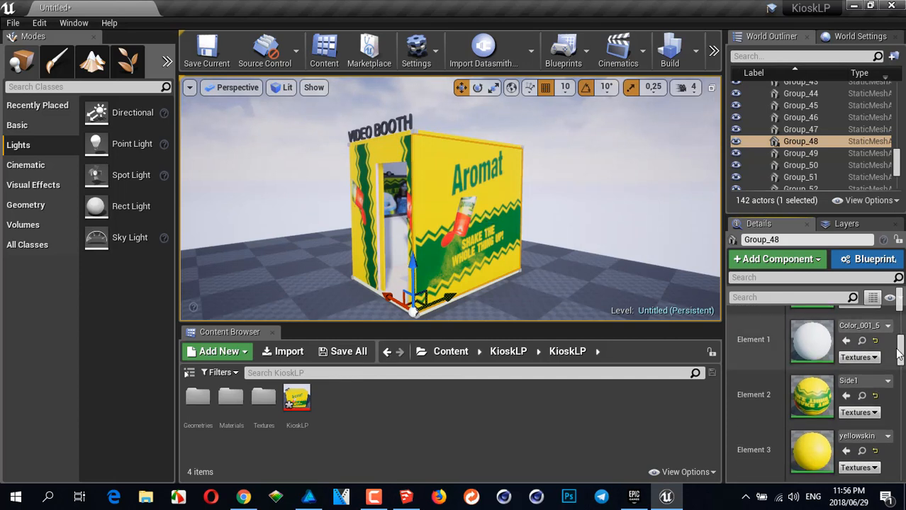
scroll(813, 348, up, 2)
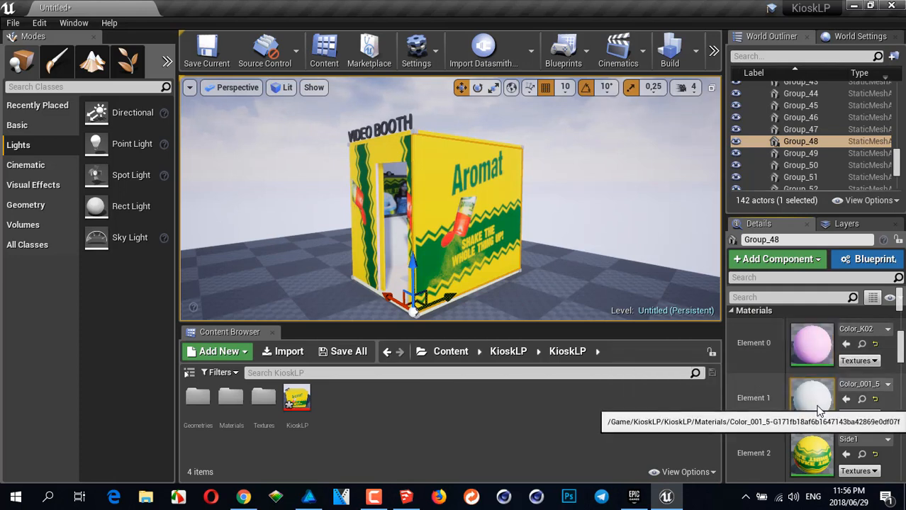
drag(901, 353, 901, 364)
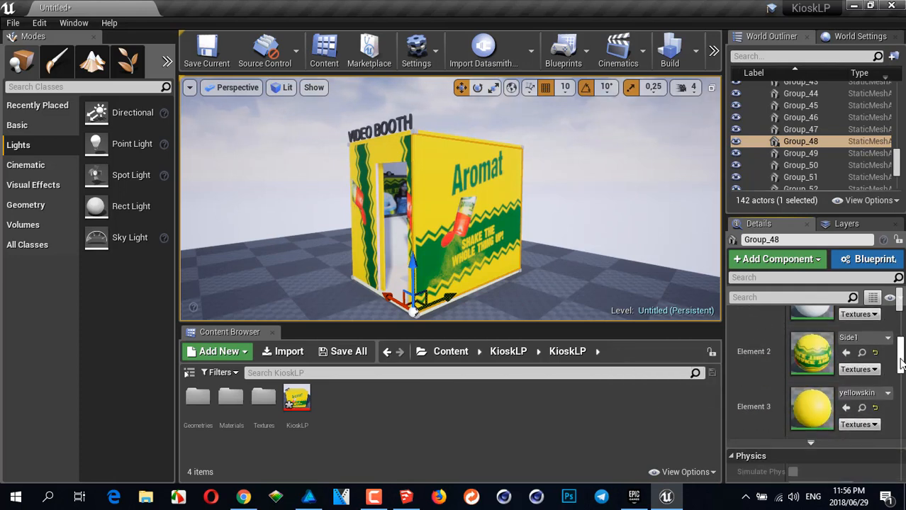
scroll(902, 363, down, 1)
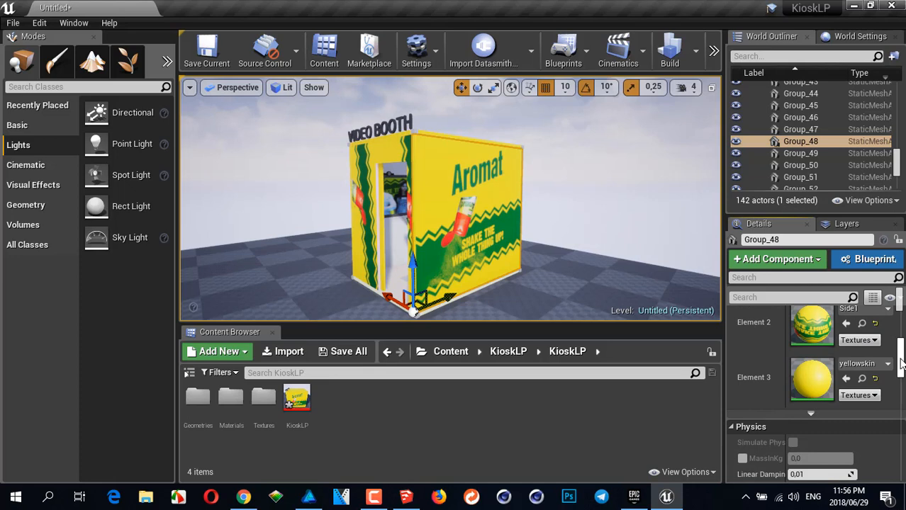
scroll(901, 364, up, 4)
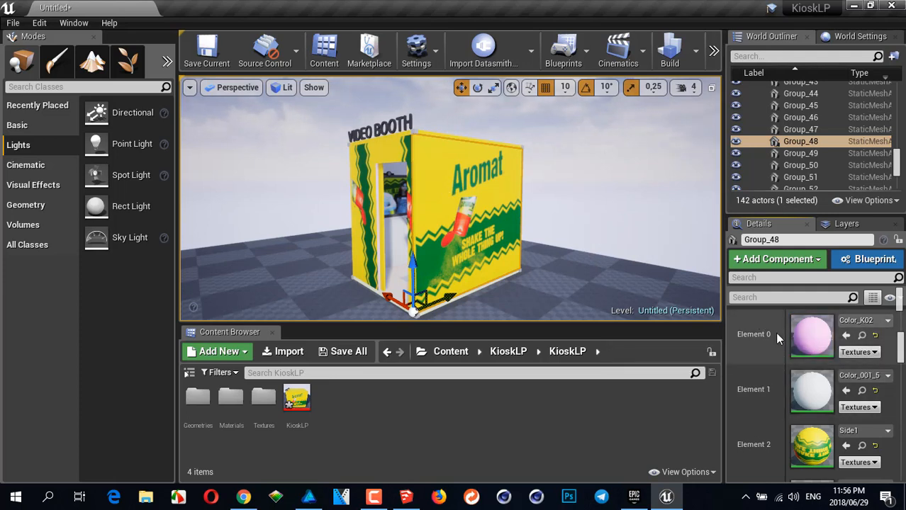
alt+drag(456, 223, 519, 221)
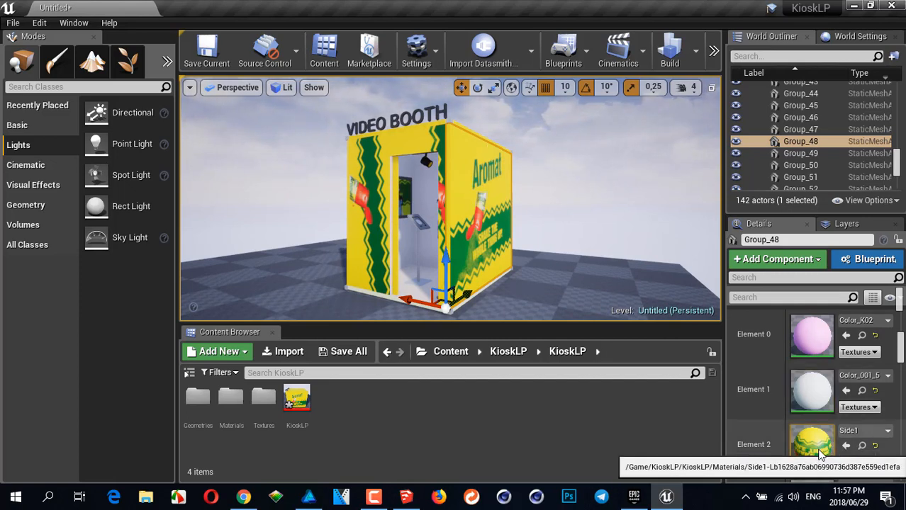
click(862, 446)
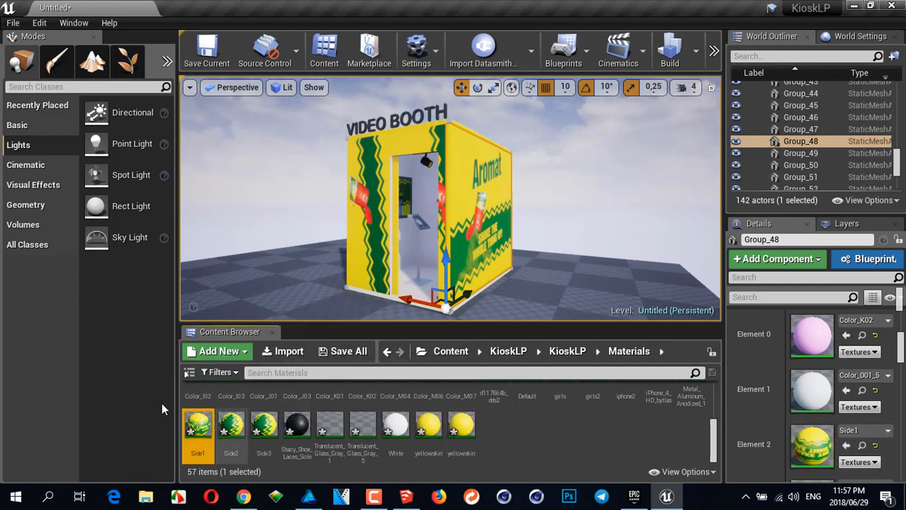
double_click(197, 426)
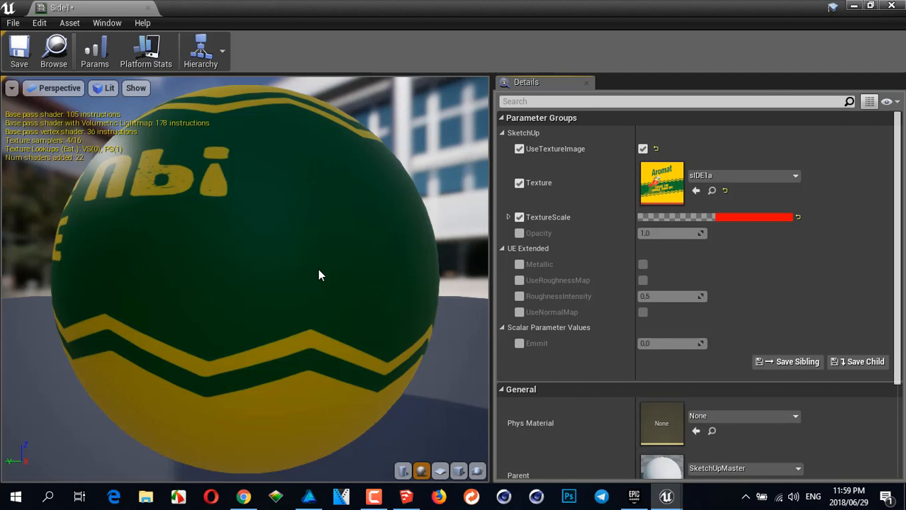
Enable the RoughnessIntensity override on the Side1 material instance and set it to 0.25.
scroll(284, 245, down, 6)
drag(230, 243, 205, 242)
scroll(288, 266, up, 2)
drag(286, 269, 234, 269)
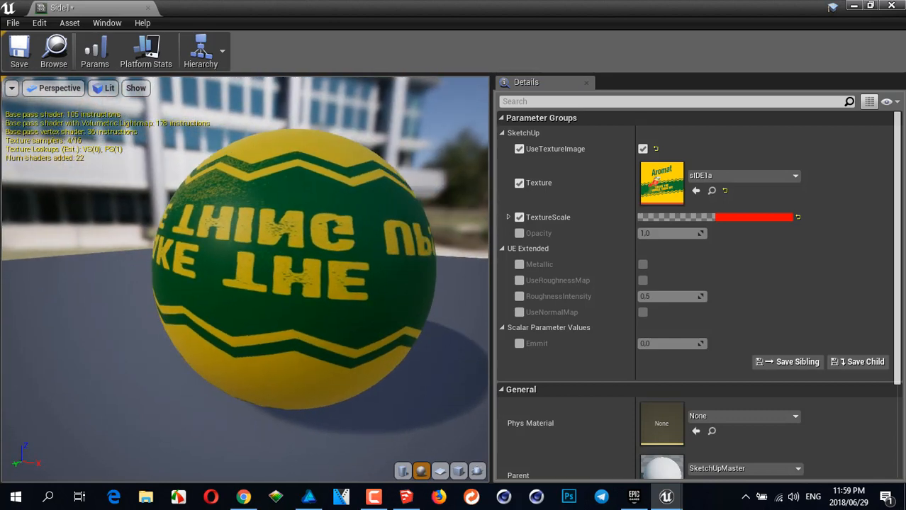
click(521, 296)
click(650, 296)
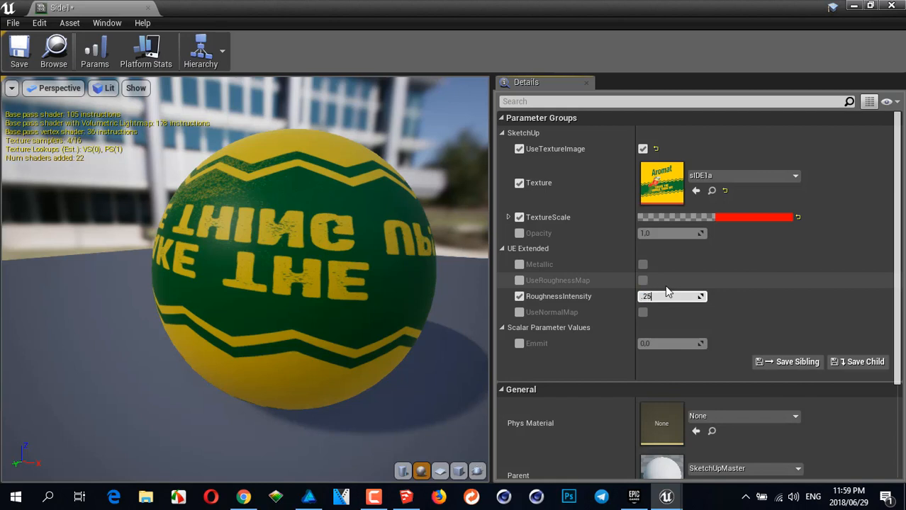
text(.25)
key(Return)
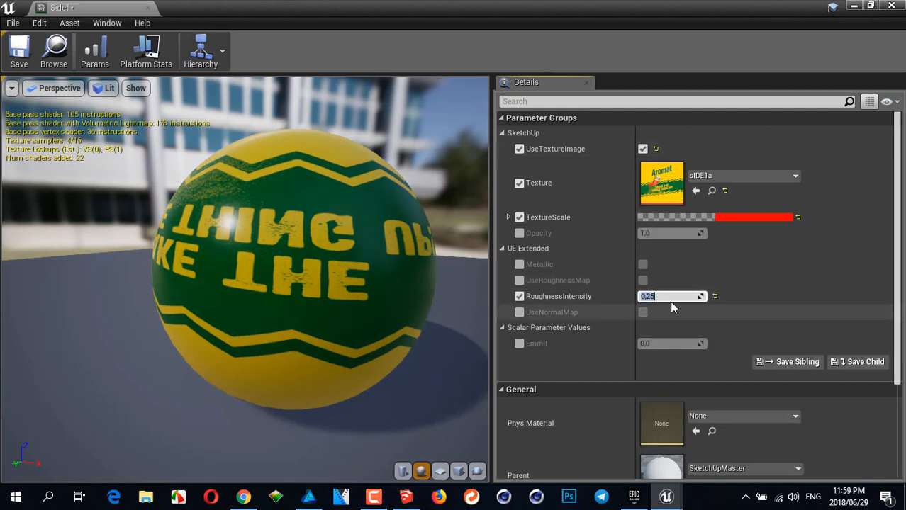
Lower Side1's RoughnessIntensity to 0.125 and inspect the reflections on the preview sphere.
text(.125)
key(Return)
drag(464, 303, 351, 306)
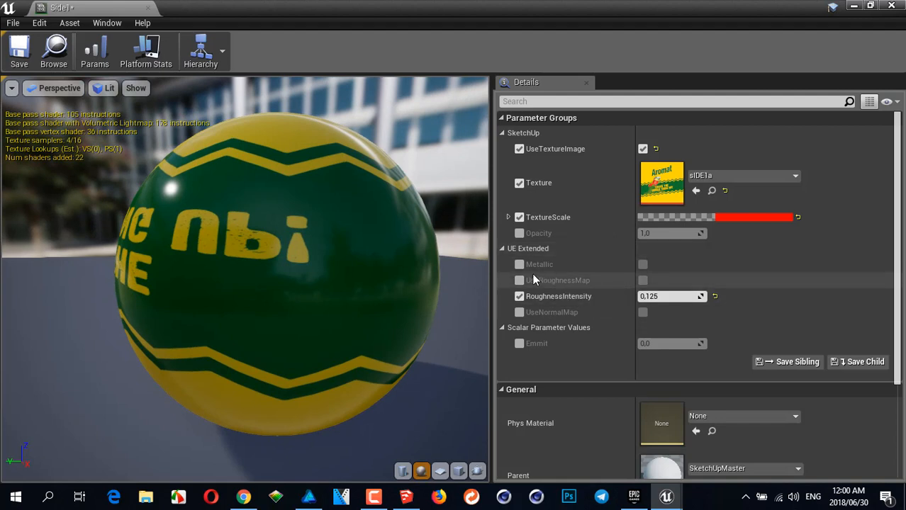
Try the Opacity override on the Side1 material instance with a value of 0.23, and switch the override off again.
click(520, 234)
drag(663, 233, 638, 234)
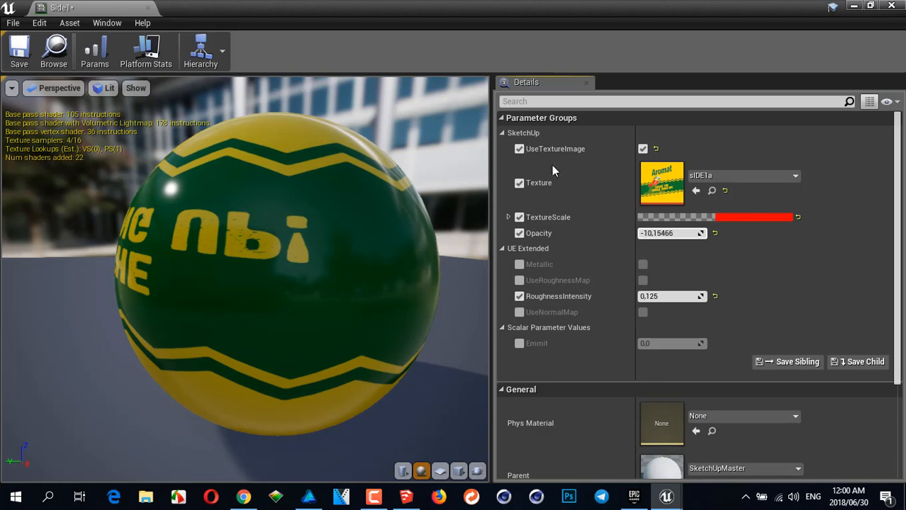
click(715, 234)
click(681, 233)
key(BackSpace)
text(,23)
key(Return)
key(Tab)
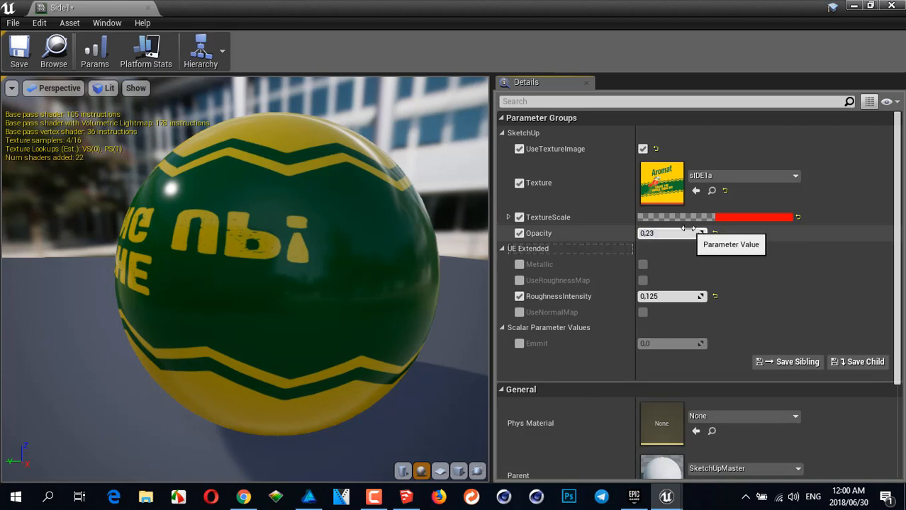
click(519, 234)
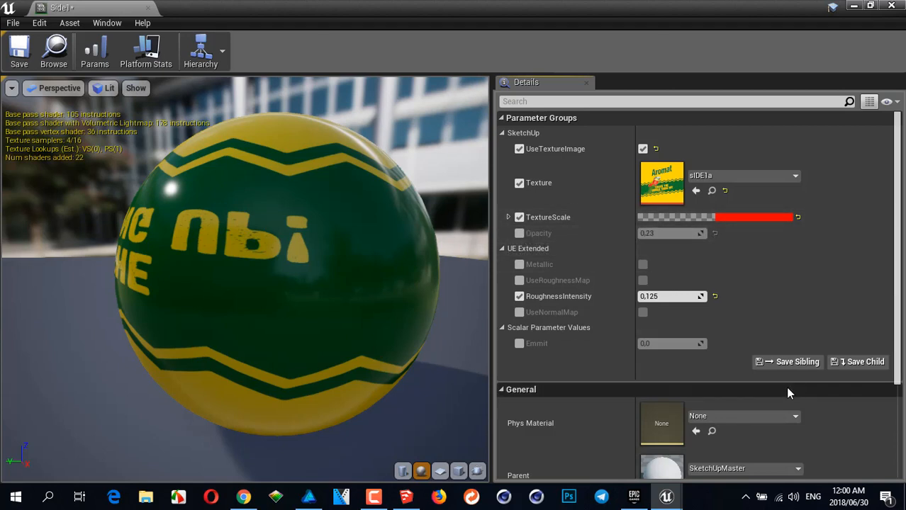
Try Side1's Metallic override, inspect its effect on the preview sphere, and disable the override again.
click(519, 265)
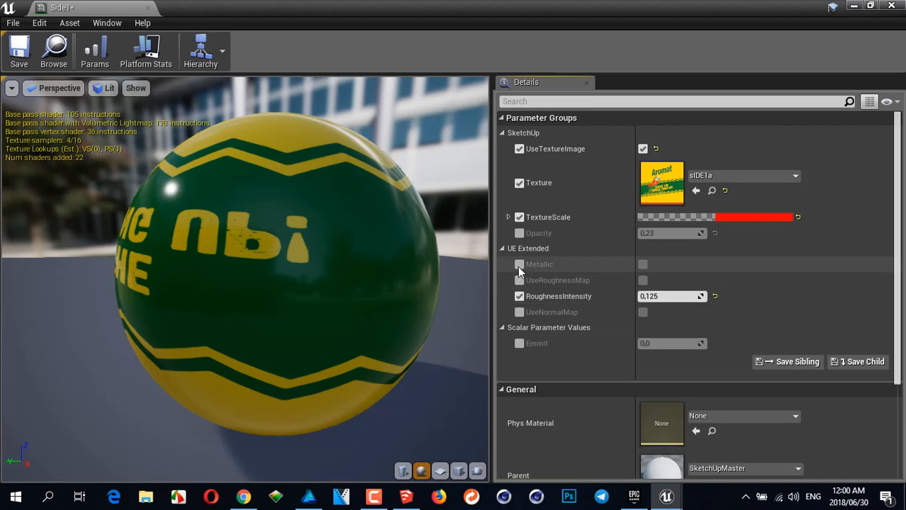
click(643, 265)
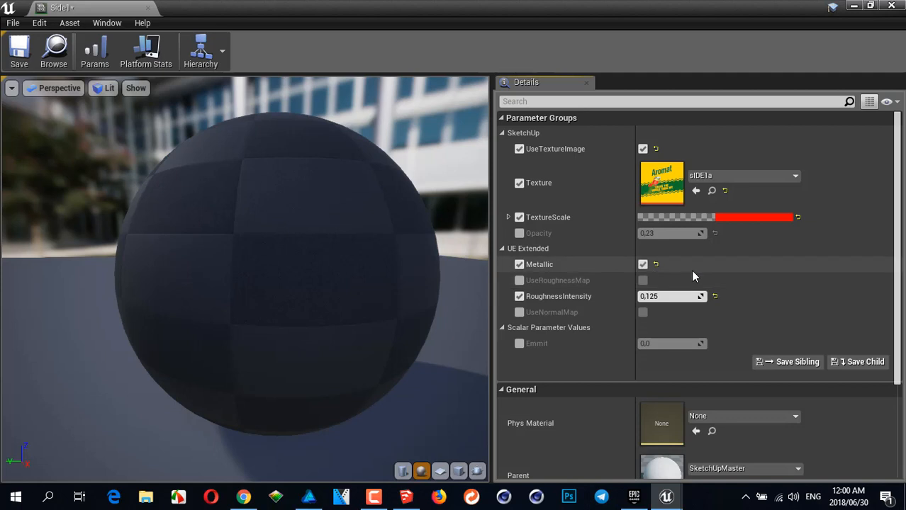
drag(253, 233, 365, 239)
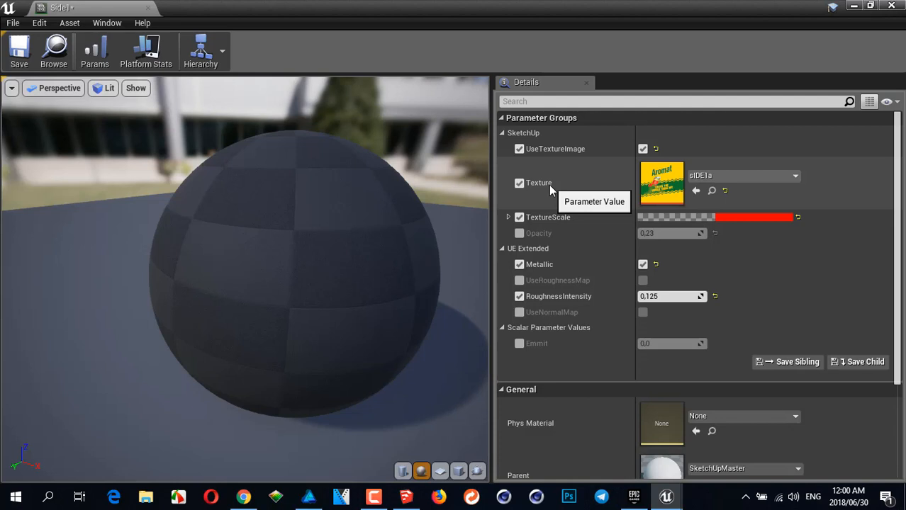
drag(350, 222, 408, 227)
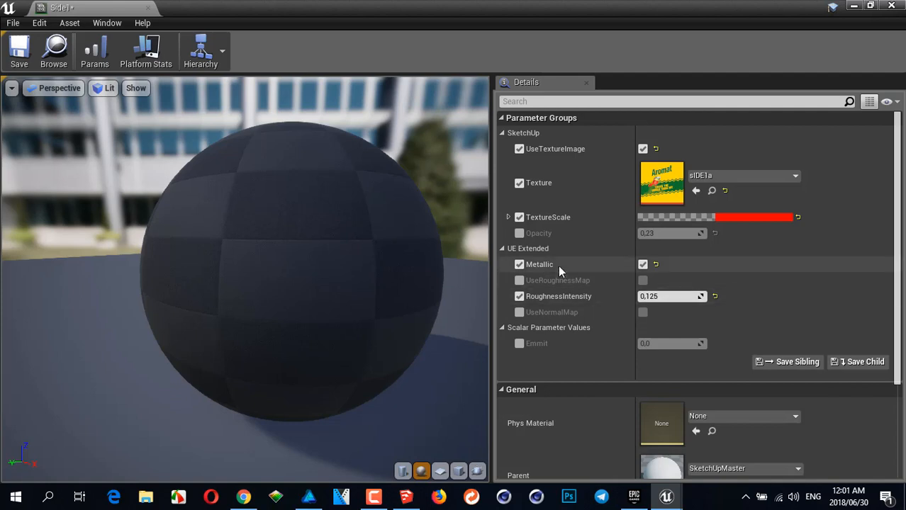
click(519, 264)
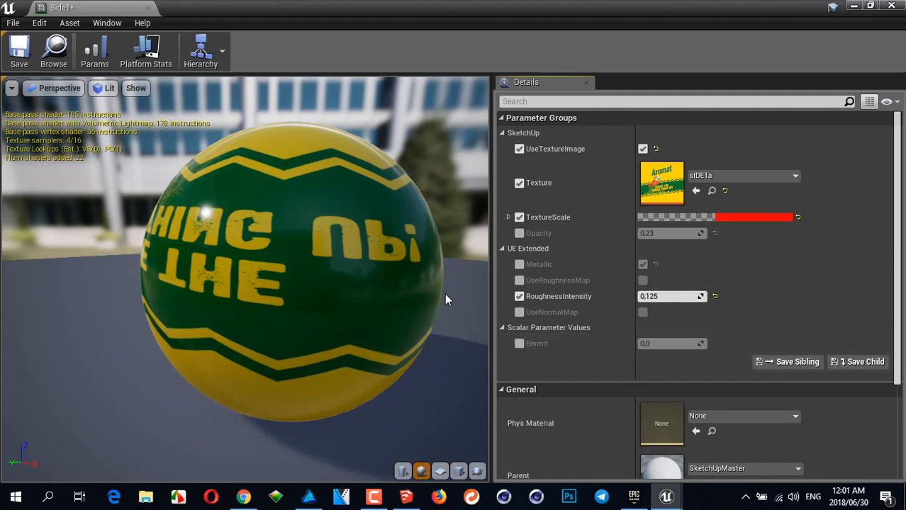
Try a TextureScale R value of 2 on Side1 and return it to 1.
click(508, 217)
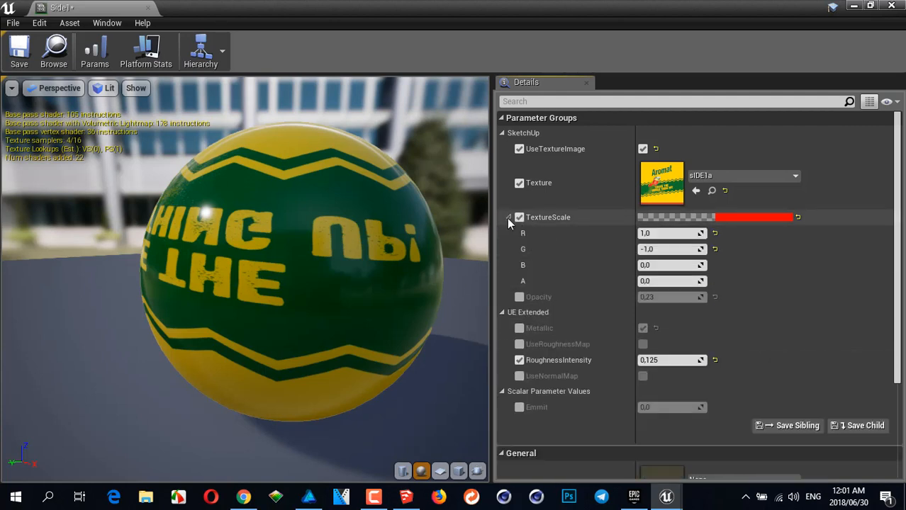
click(666, 235)
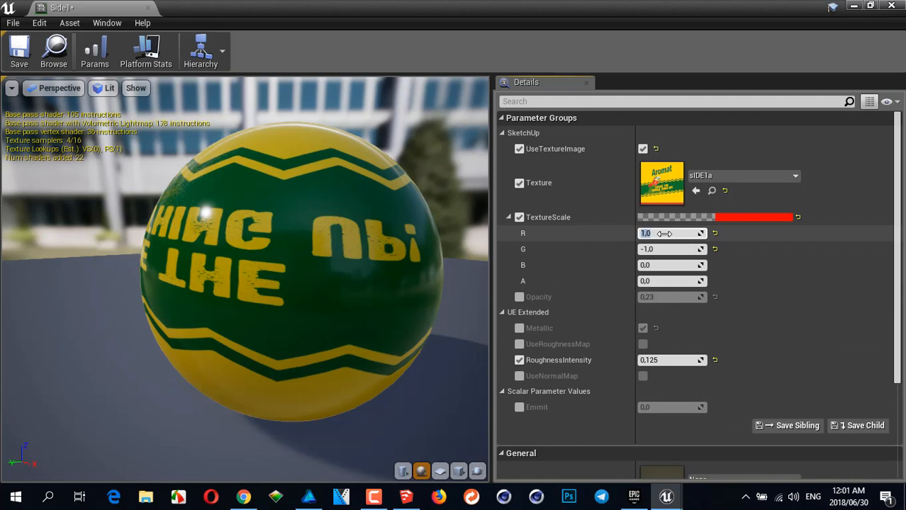
text(2)
key(Tab)
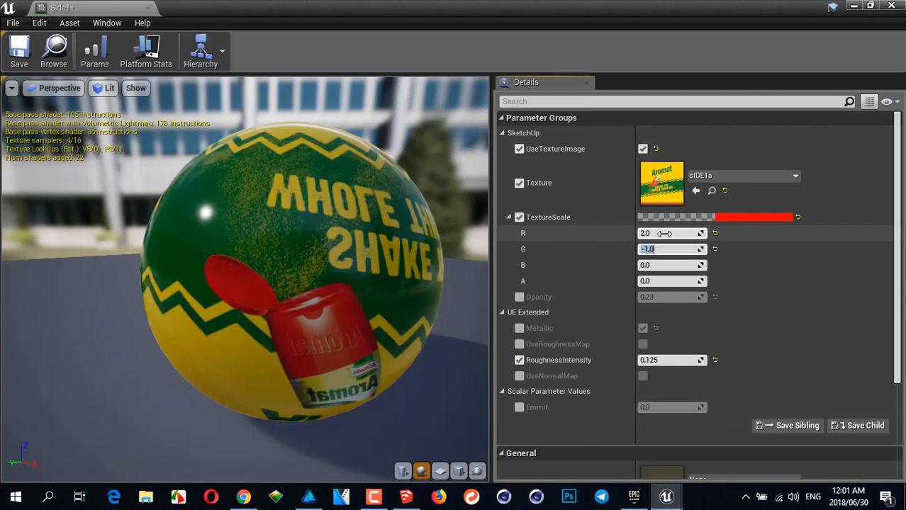
click(664, 233)
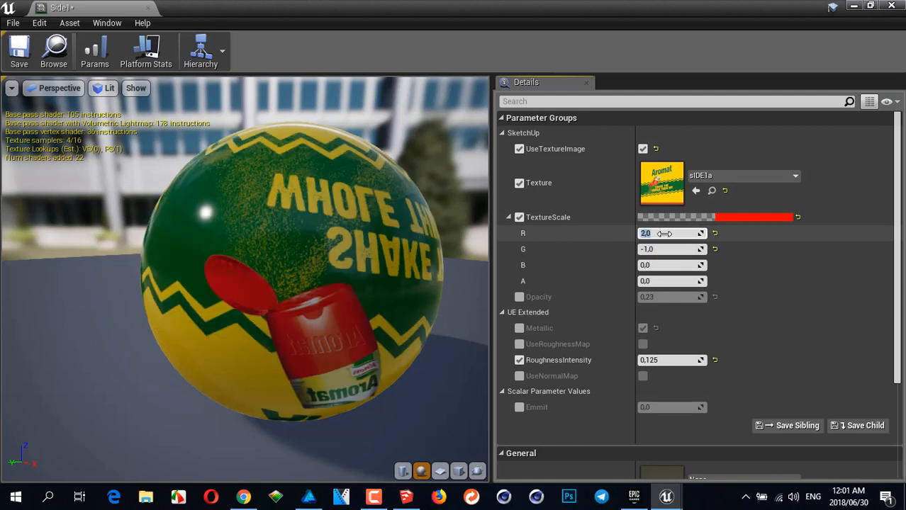
text(1)
key(Tab)
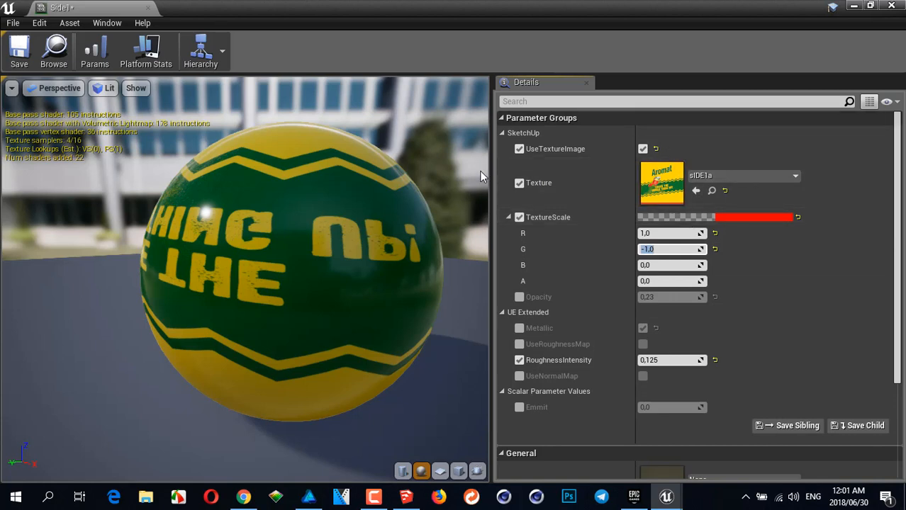
Compare Side1 with and without Metallic on the preview sphere, leaving the Metallic value cleared and its override disabled.
click(501, 132)
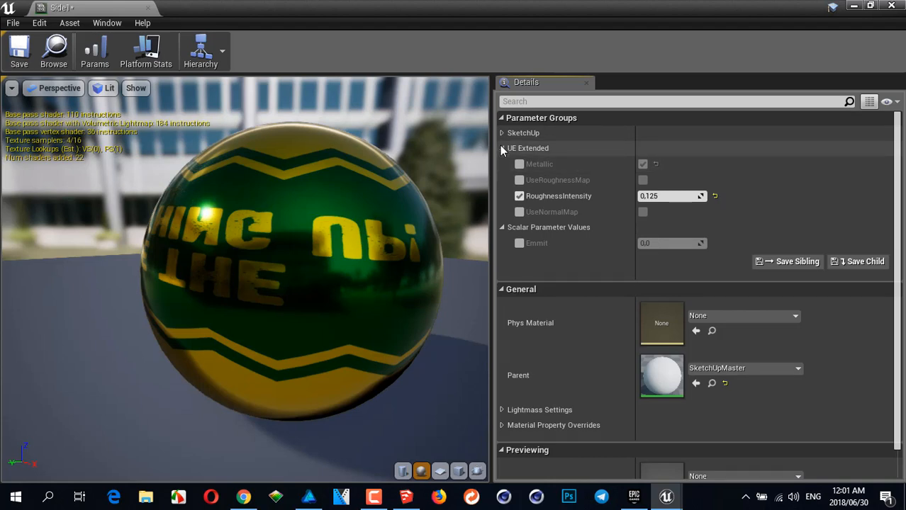
click(501, 133)
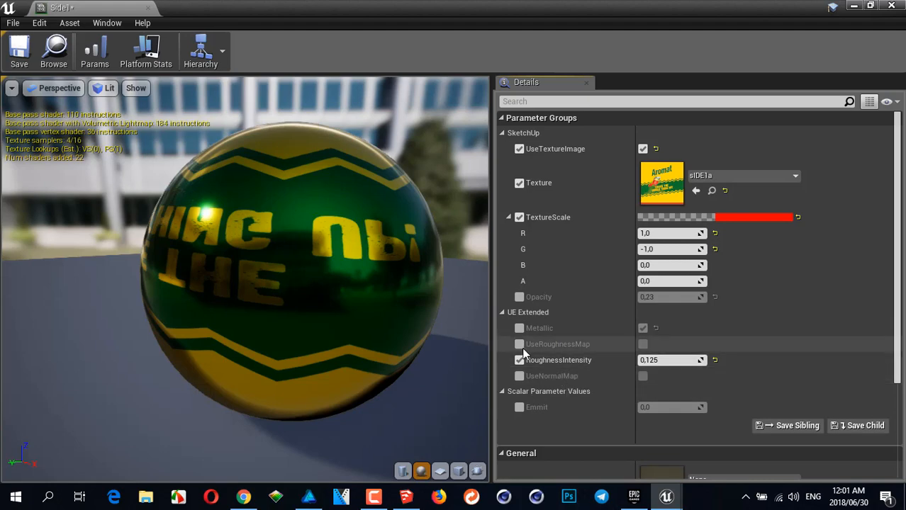
drag(341, 255, 351, 273)
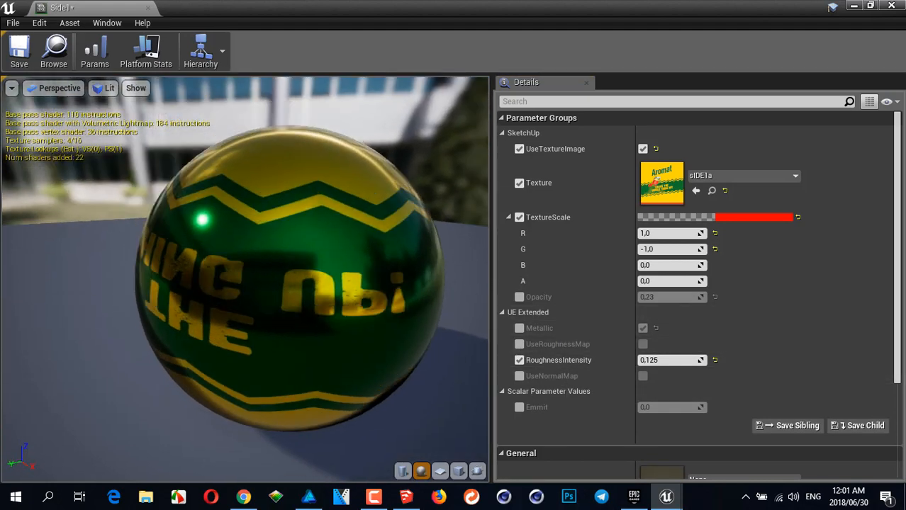
click(519, 329)
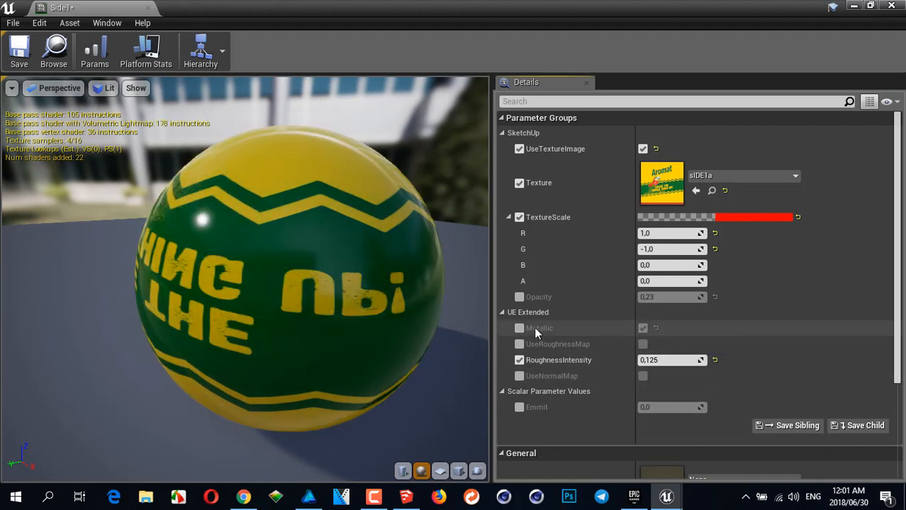
click(642, 328)
click(642, 328)
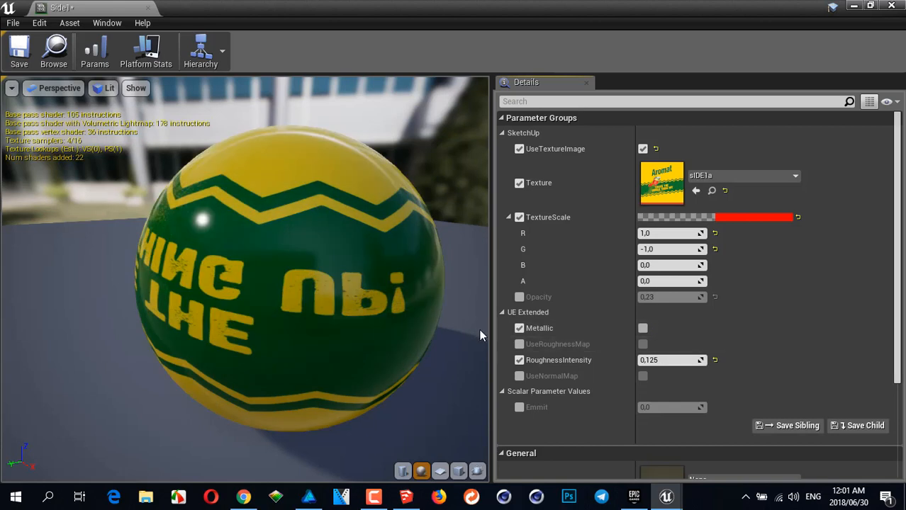
click(521, 329)
drag(333, 319, 429, 280)
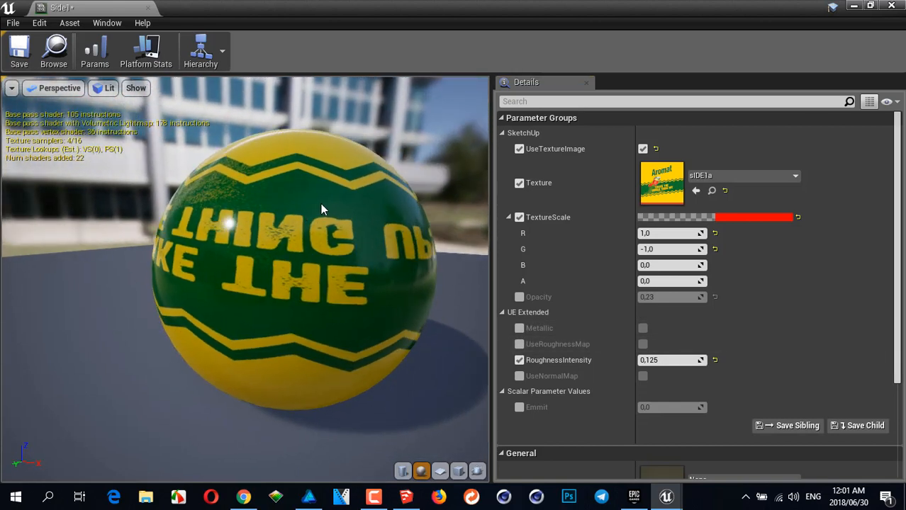
scroll(319, 222, down, 3)
drag(279, 268, 239, 254)
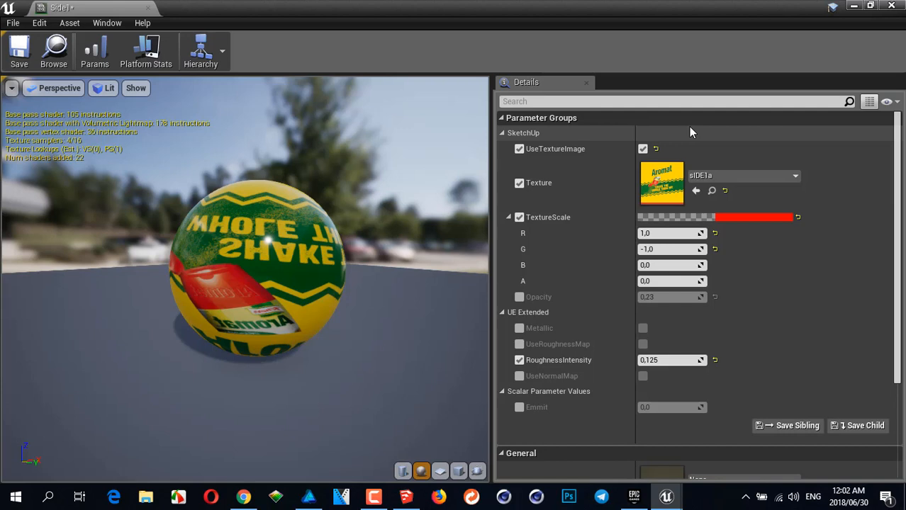
Open Side1's parent material SketchUpMaster and examine its Default Sketchup and Extended Parameters node groups.
scroll(766, 259, down, 3)
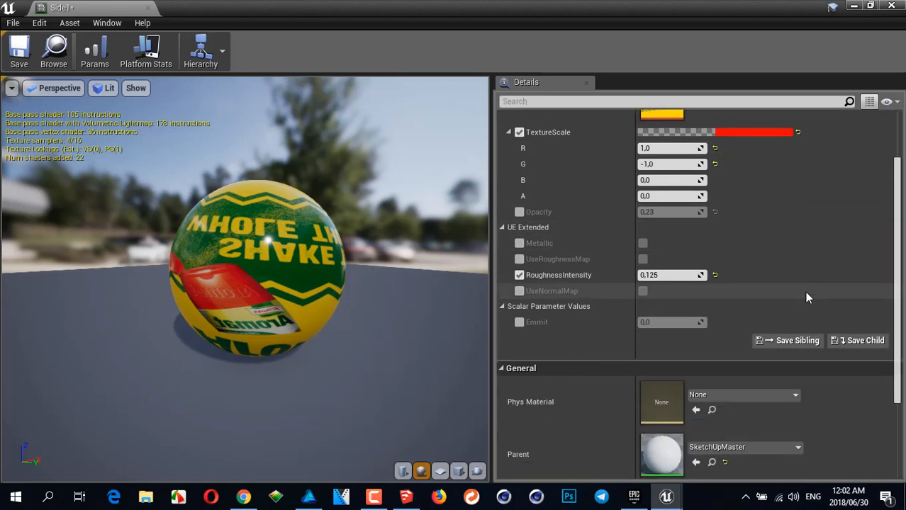
scroll(802, 289, down, 2)
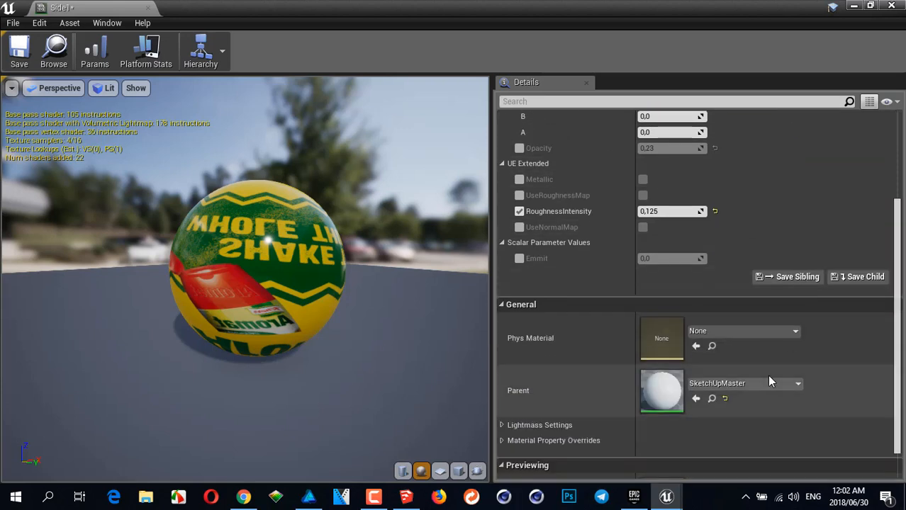
double_click(658, 392)
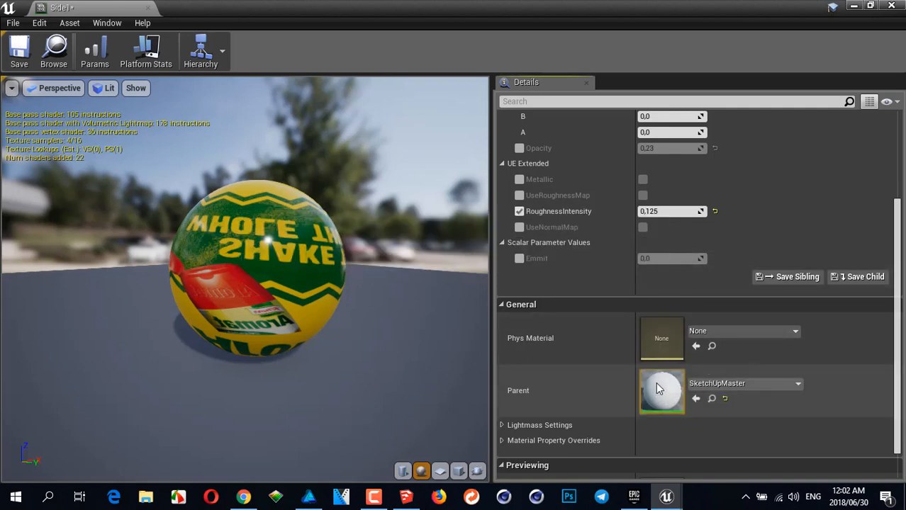
scroll(612, 245, down, 5)
right_drag(627, 226, 712, 234)
scroll(712, 230, down, 2)
right_drag(680, 142, 667, 154)
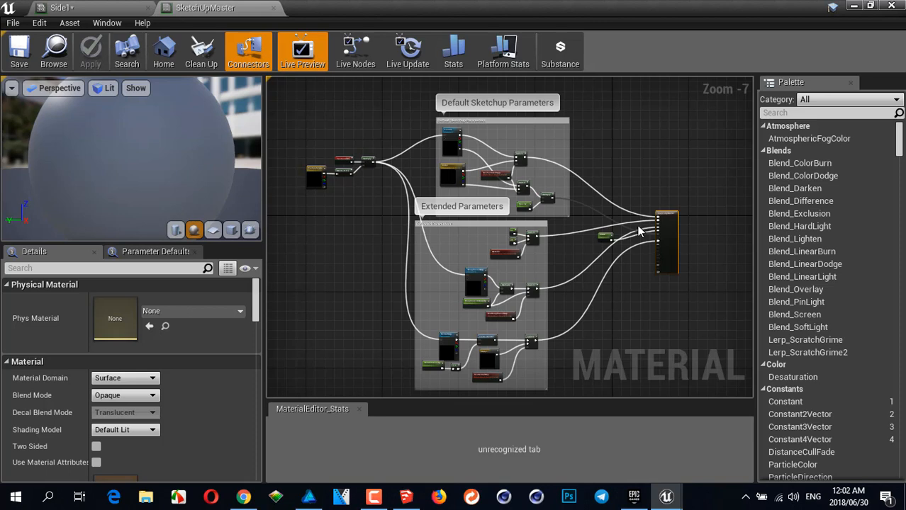
Delete the Emmit scalar parameter feeding SketchUpMaster's Emissive Color and save the material.
scroll(650, 274, up, 5)
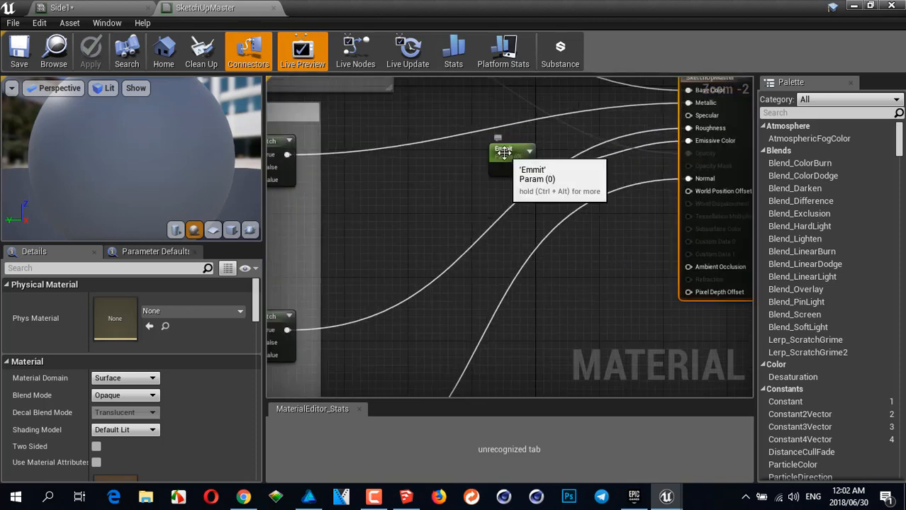
click(523, 163)
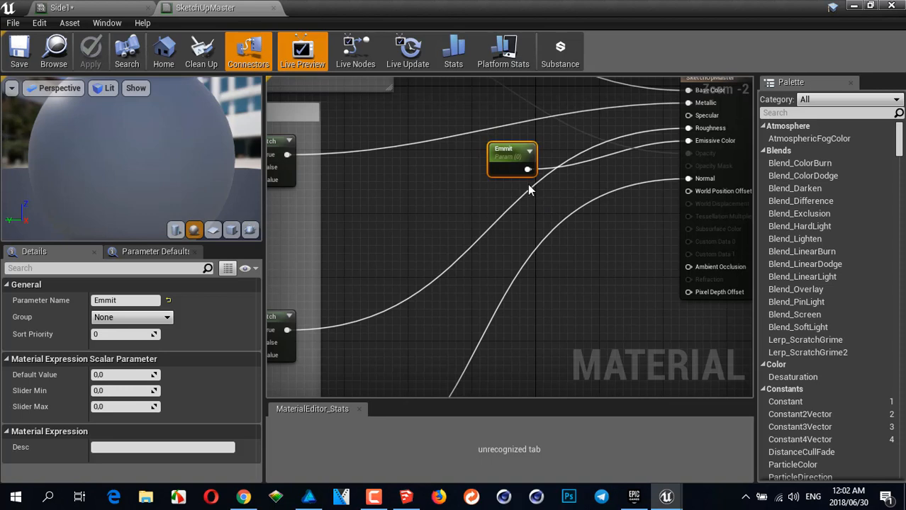
key(Delete)
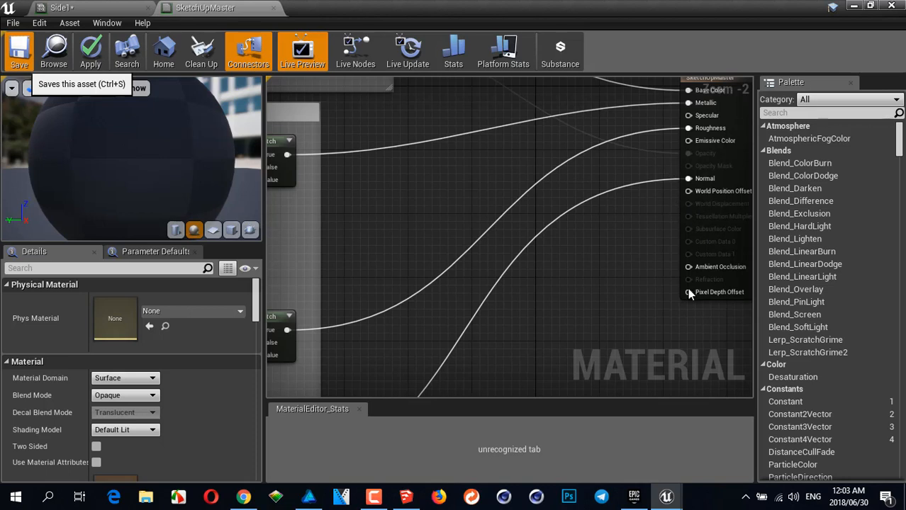
key(ctrl+s)
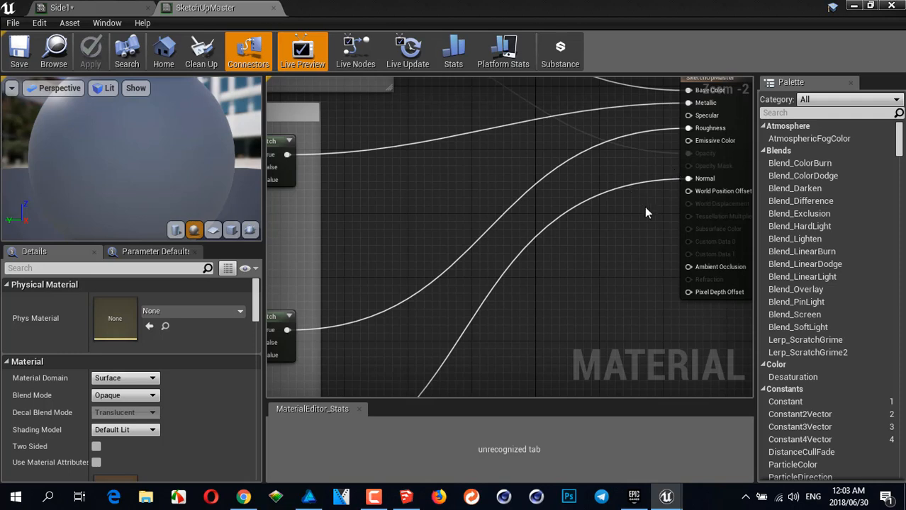
Review the whole SketchUpMaster graph and close the material editor window to return to the level.
scroll(634, 275, down, 2)
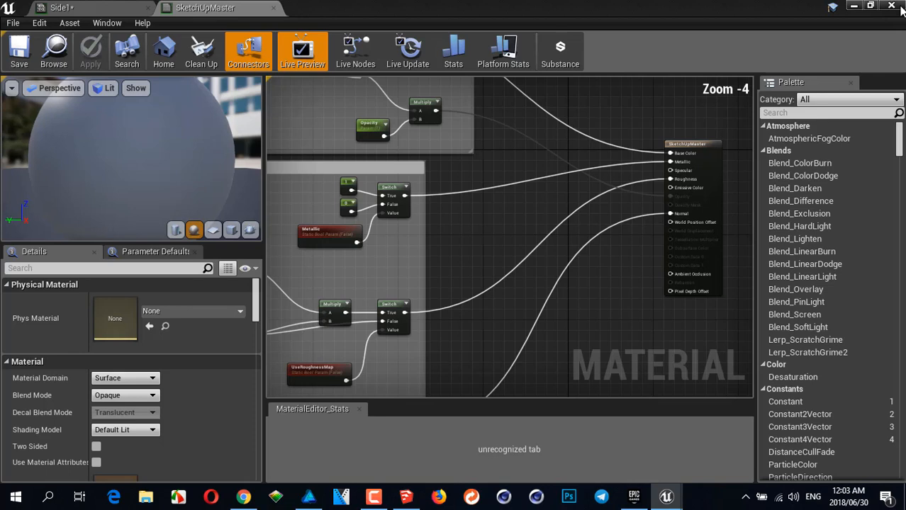
scroll(574, 352, down, 1)
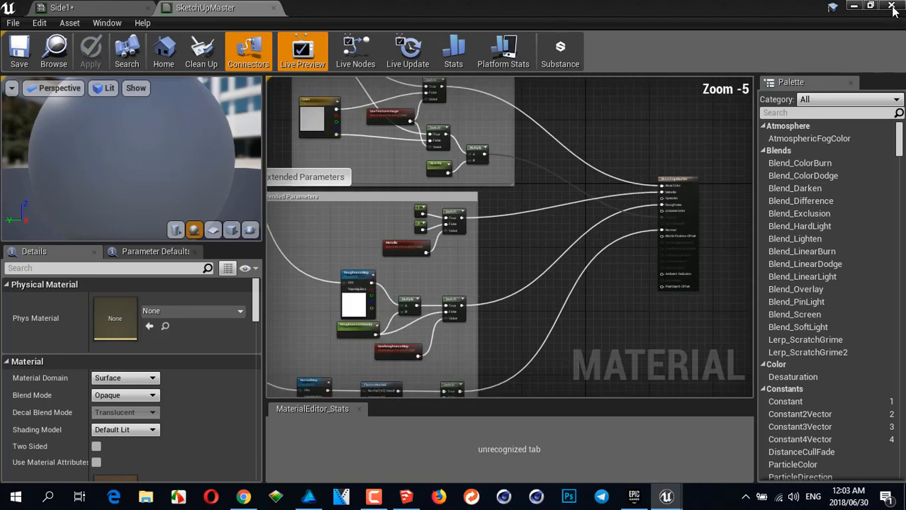
key(Home)
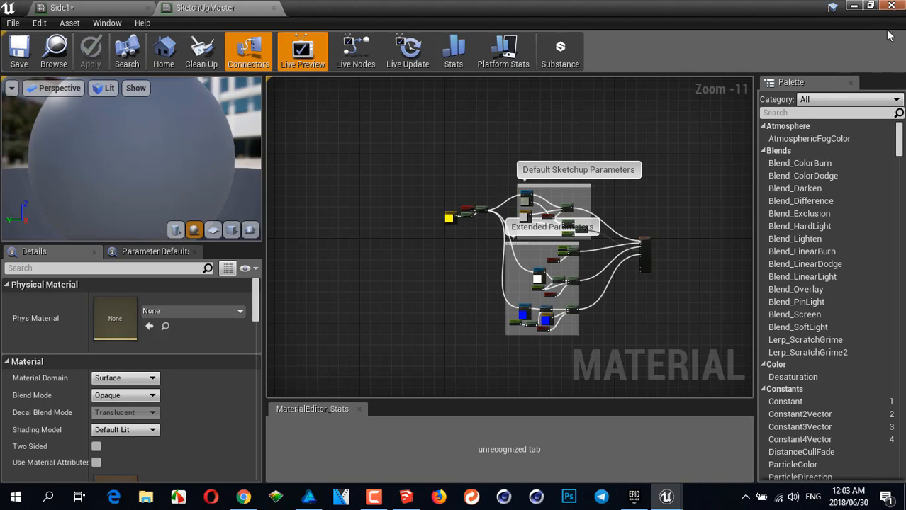
drag(800, 8, 686, 67)
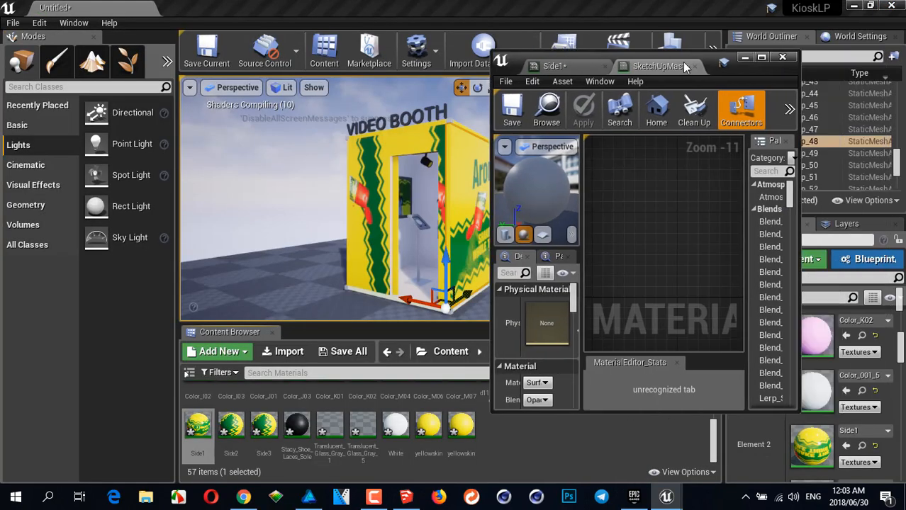
click(781, 57)
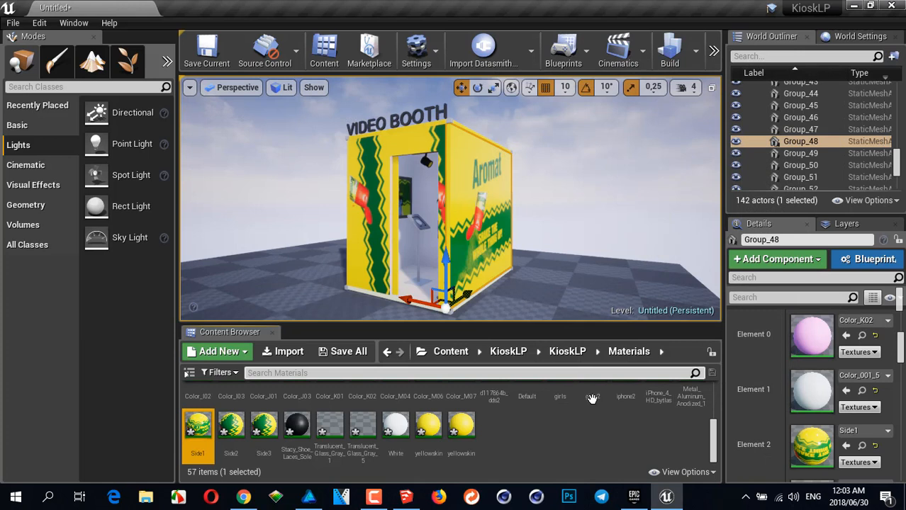
Open the yellowskin and White material instances from the Materials folder to review their parameters.
double_click(428, 426)
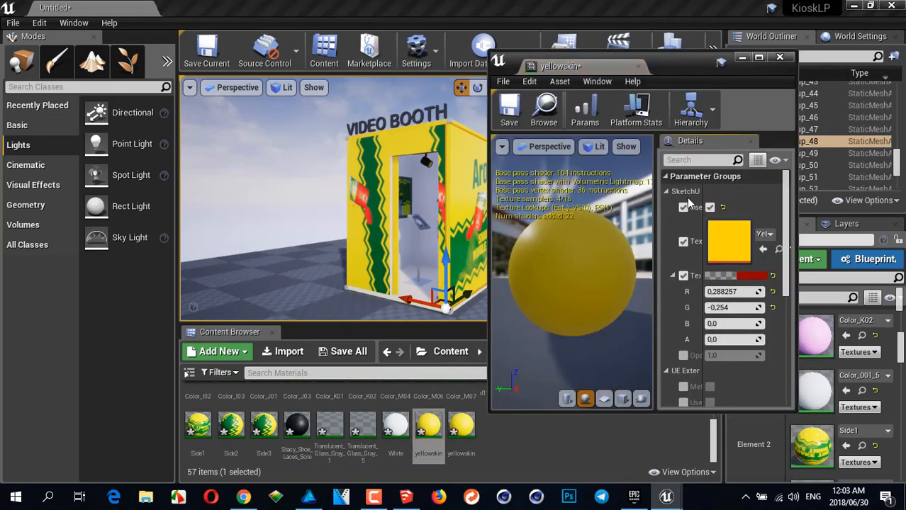
double_click(396, 425)
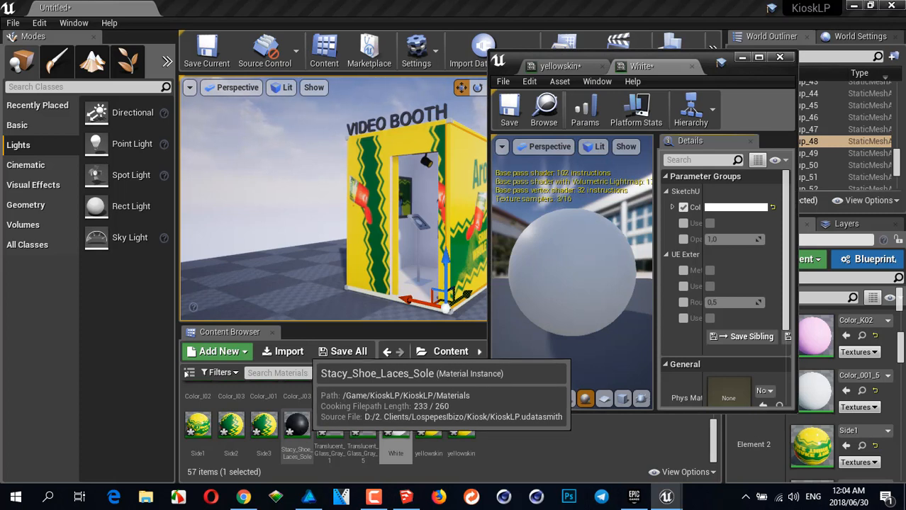
Review the White material instance's General and parent settings and close the material editor window.
scroll(636, 275, down, 4)
scroll(702, 294, down, 3)
scroll(702, 294, down, 2)
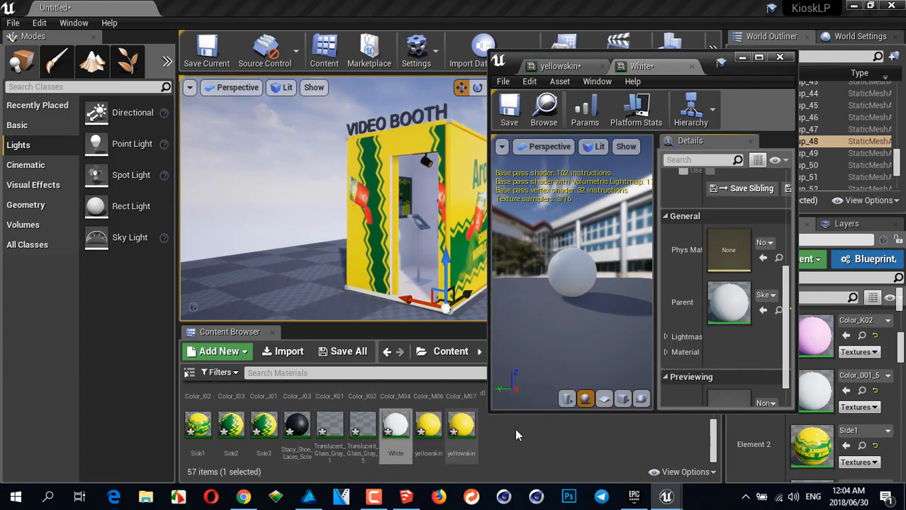
click(780, 56)
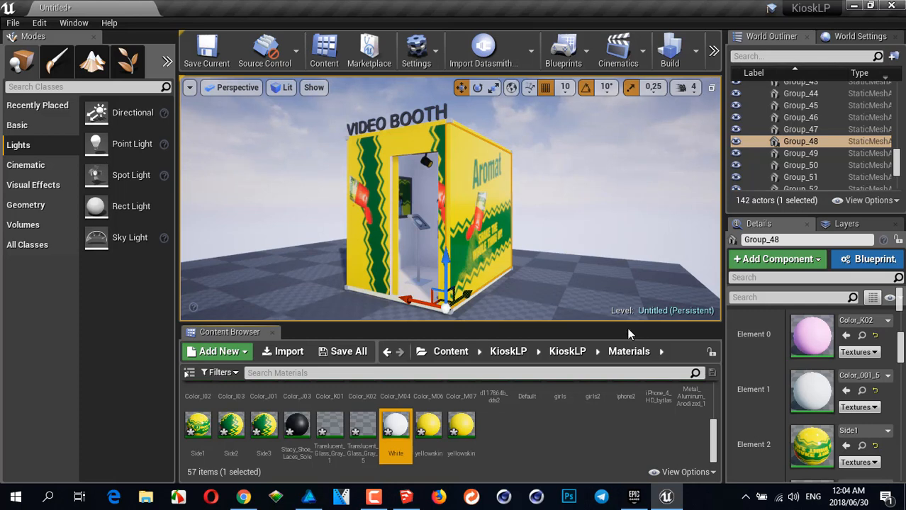
Locate the Side1 material of the booth's outer wall and open the Side1 and Side2 material instances to review their texture parameters.
alt+drag(502, 191, 411, 207)
scroll(473, 197, up, 4)
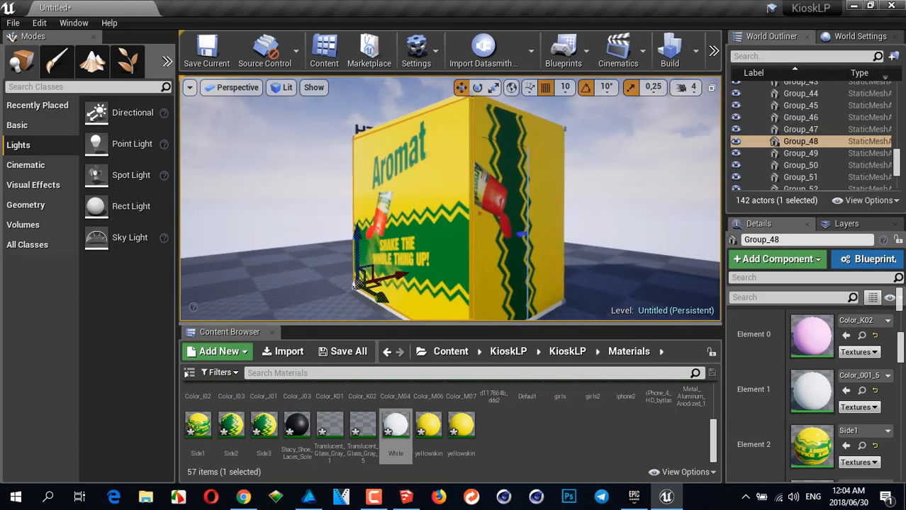
click(870, 444)
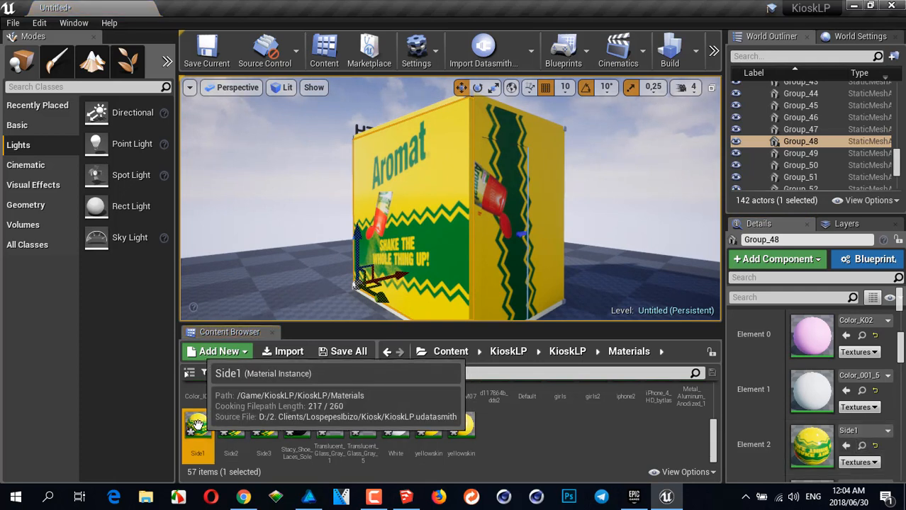
double_click(198, 423)
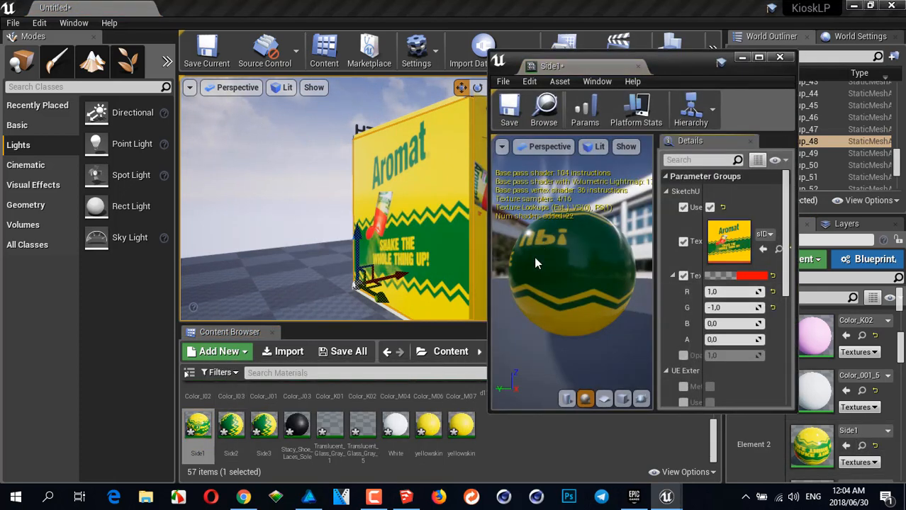
double_click(228, 426)
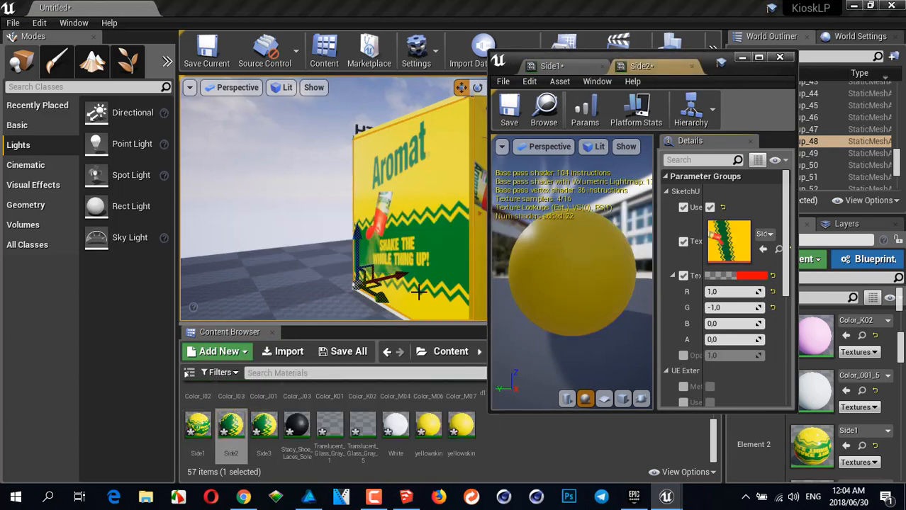
Select the booth wall showing the two girls, locate its girls material instance, open it and inspect its preview.
alt+drag(337, 224, 532, 224)
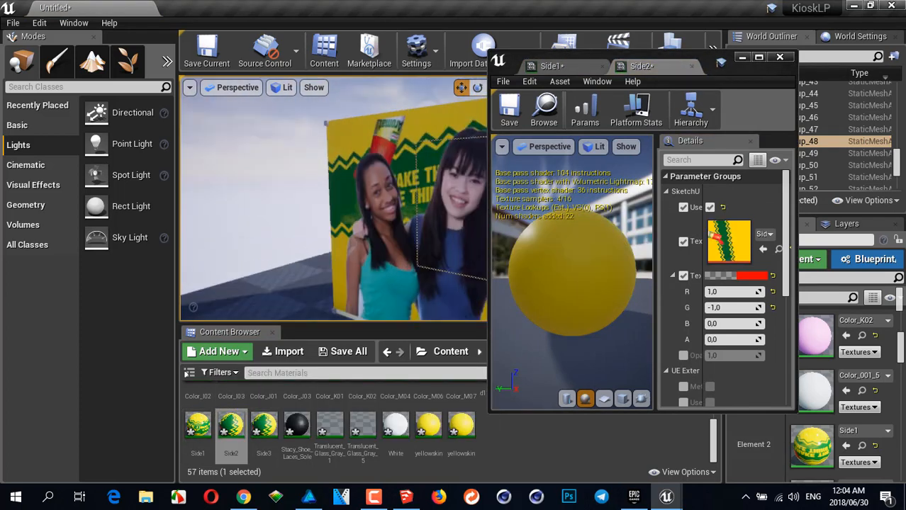
click(357, 217)
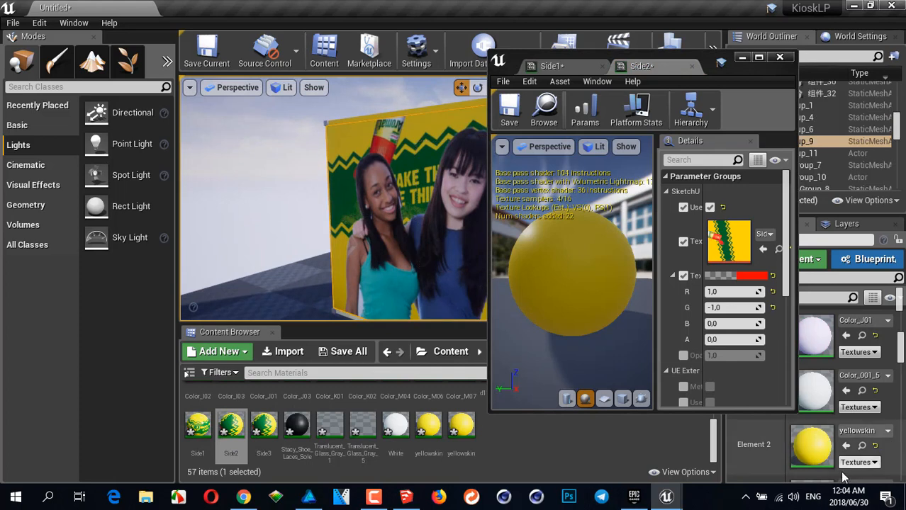
scroll(864, 445, down, 2)
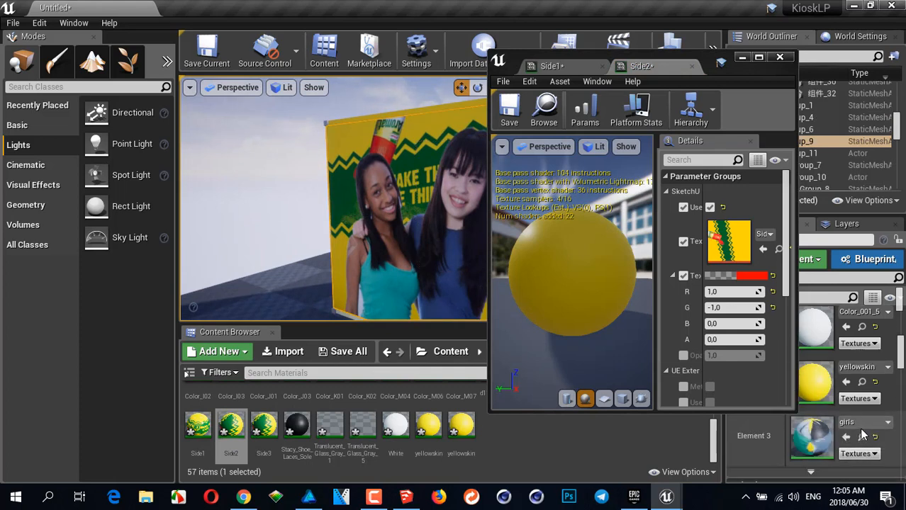
click(863, 438)
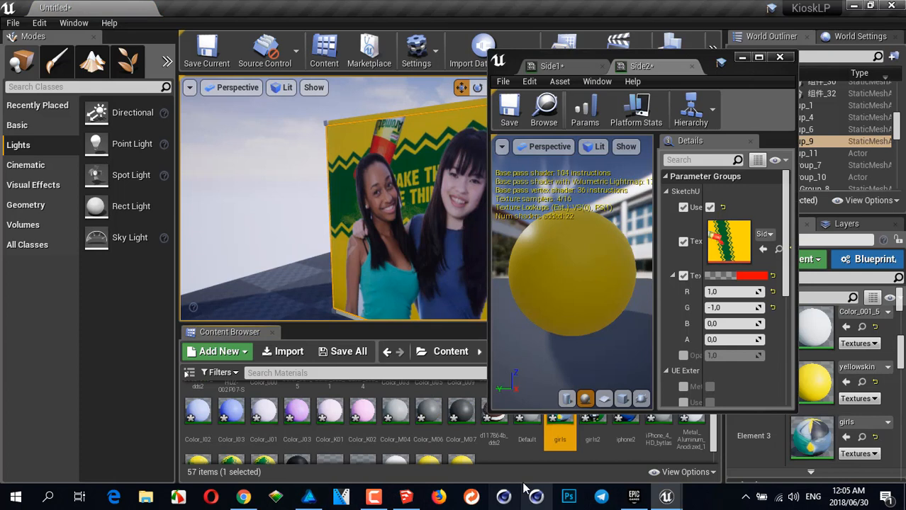
double_click(558, 426)
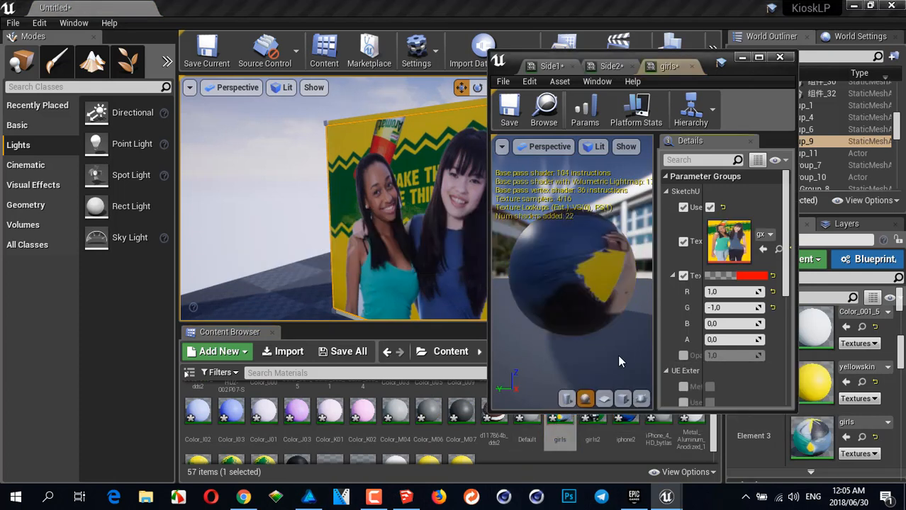
drag(599, 235, 600, 280)
right_drag(581, 257, 593, 257)
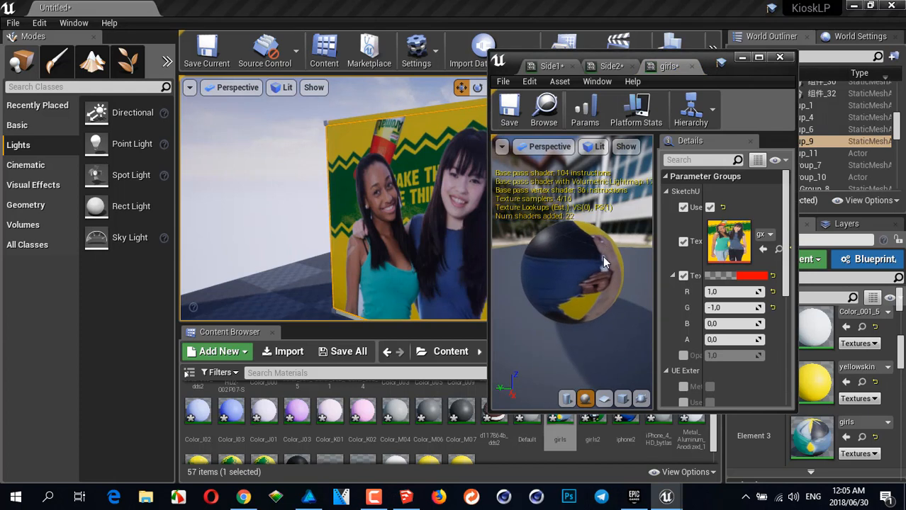
Override the girls material instance's Roughness with 0.25 and close the material editor window.
click(672, 276)
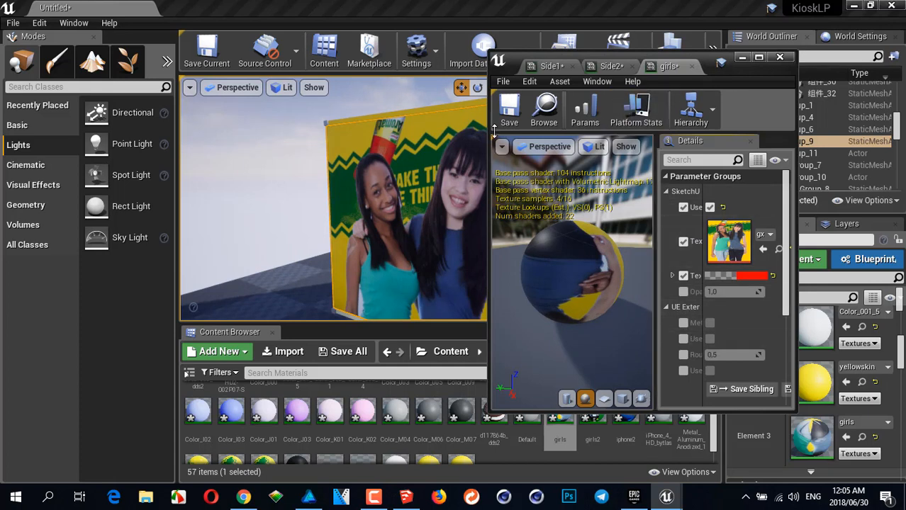
drag(487, 129, 414, 139)
middle_drag(359, 181, 367, 187)
right_drag(367, 187, 340, 185)
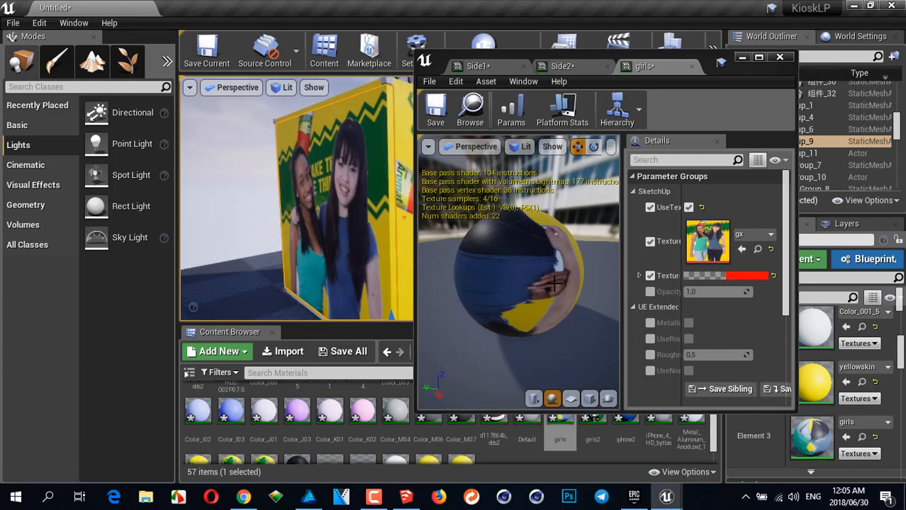
click(651, 354)
click(705, 355)
text(.2)
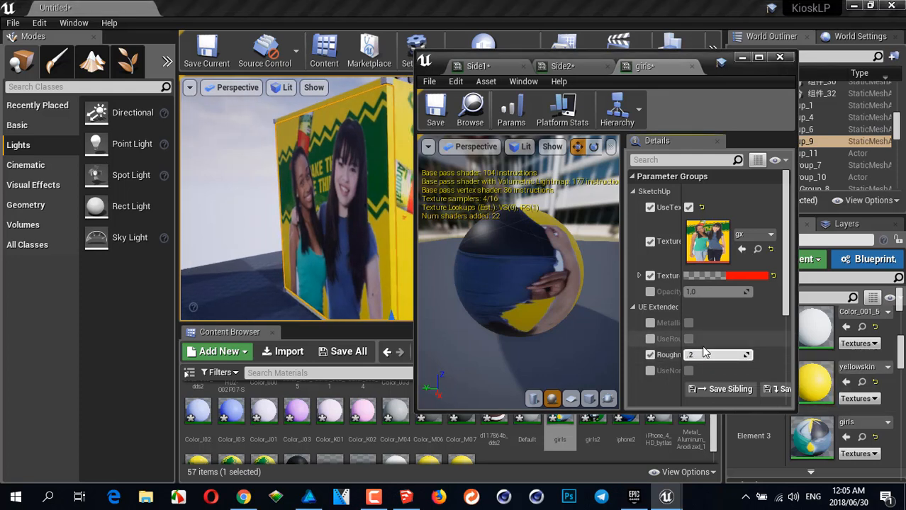
text(5)
key(Tab)
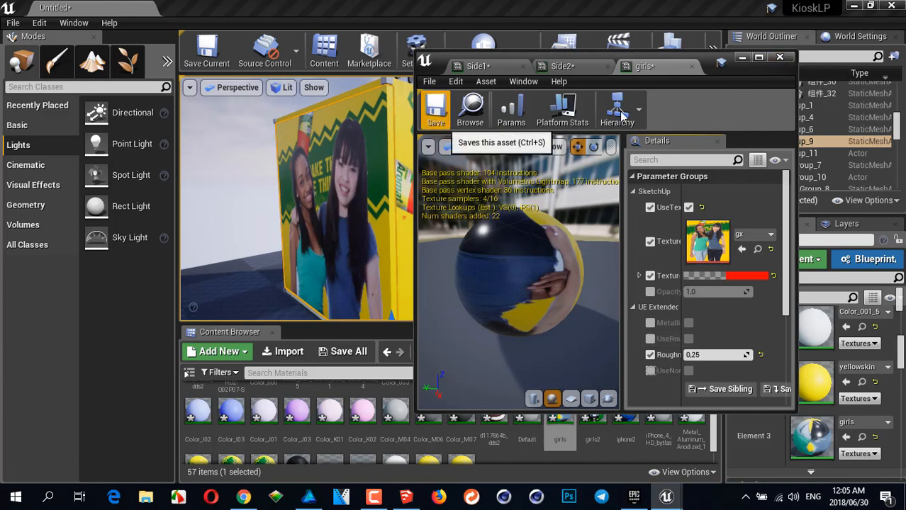
click(779, 60)
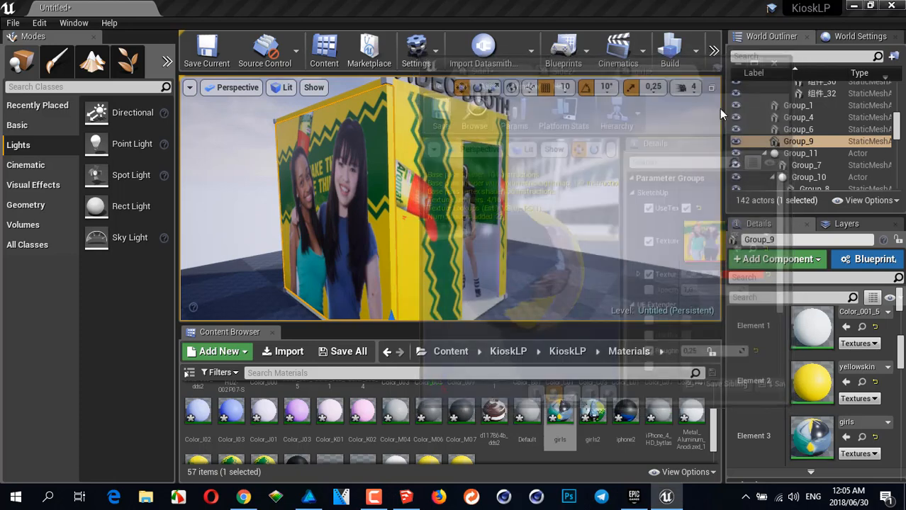
Try a point light in front of the girls wall, move it around to check the reflection, and delete it.
alt+drag(330, 183, 517, 182)
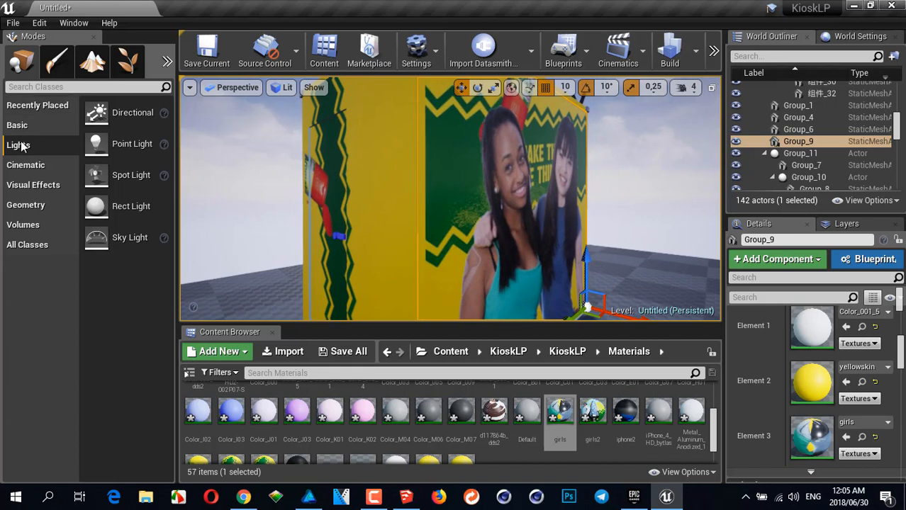
drag(134, 144, 567, 278)
drag(676, 296, 702, 301)
drag(656, 242, 666, 109)
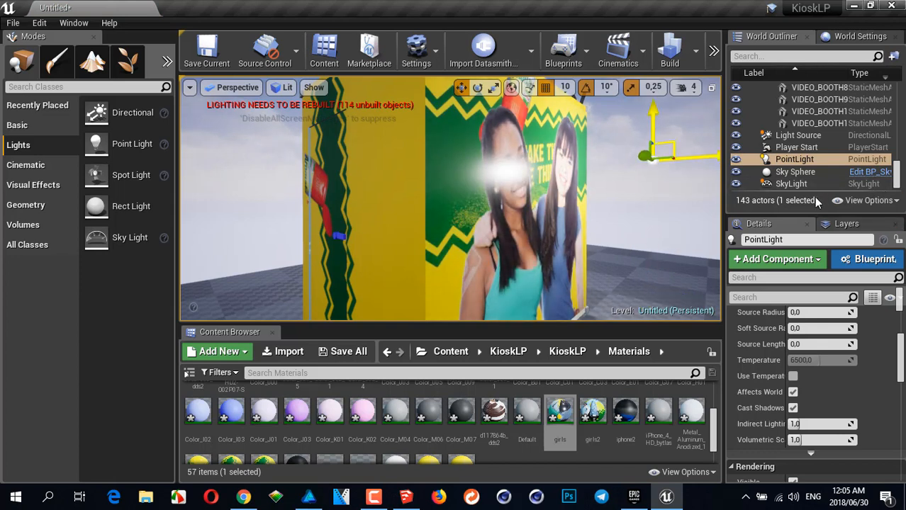
key(Delete)
Select the booth floor and open its Color_C01 material instance, keeping the booth interior visible beside the editor.
right_drag(556, 227, 464, 225)
scroll(516, 253, down, 5)
alt+drag(515, 253, 425, 255)
scroll(425, 290, up, 4)
scroll(425, 290, down, 3)
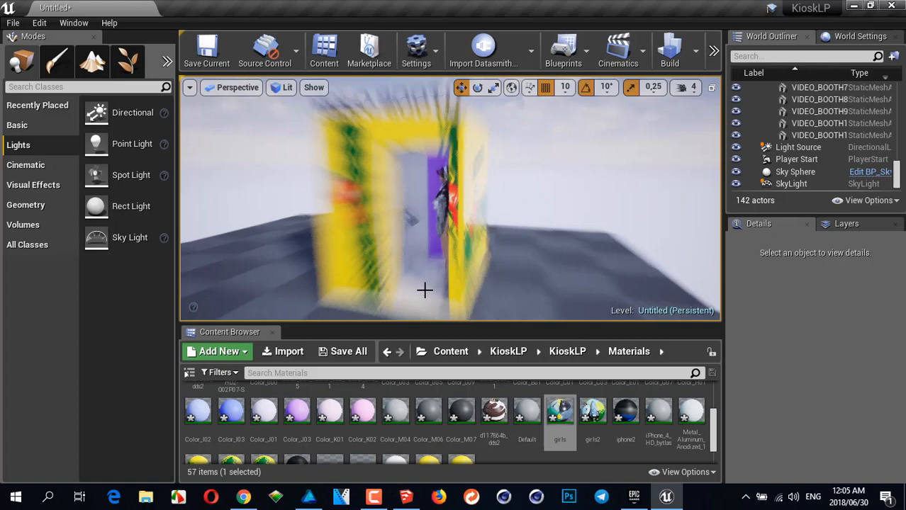
click(423, 290)
mouse_move(423, 290)
alt+mouse_down()
mouse_move(474, 291)
mouse_move(434, 293)
alt+mouse_up()
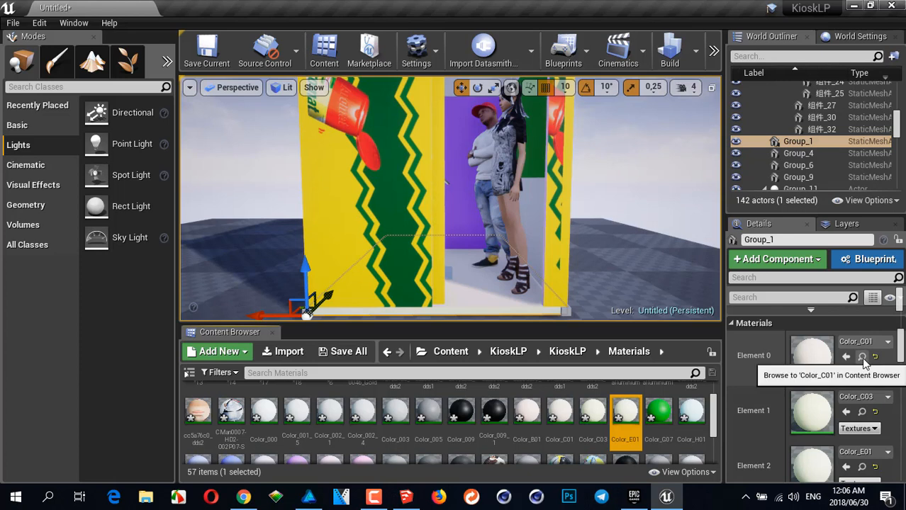
click(864, 362)
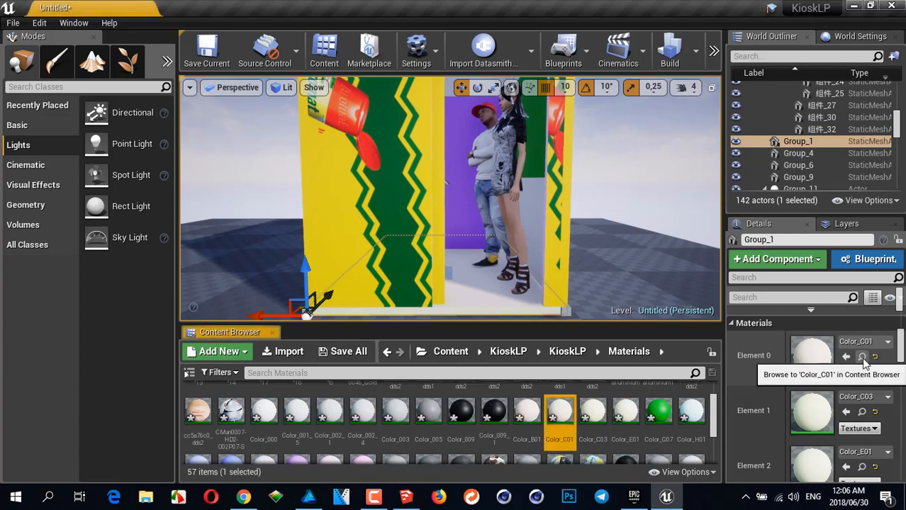
double_click(569, 416)
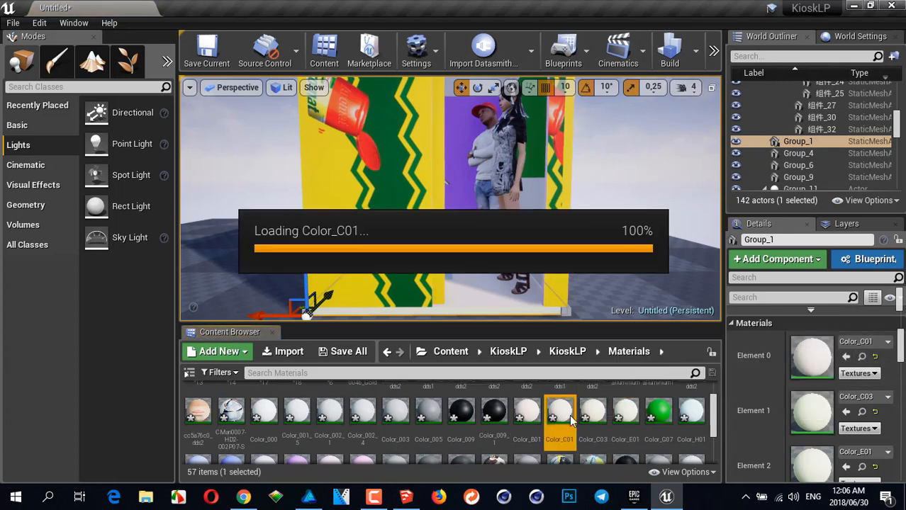
drag(483, 105, 755, 104)
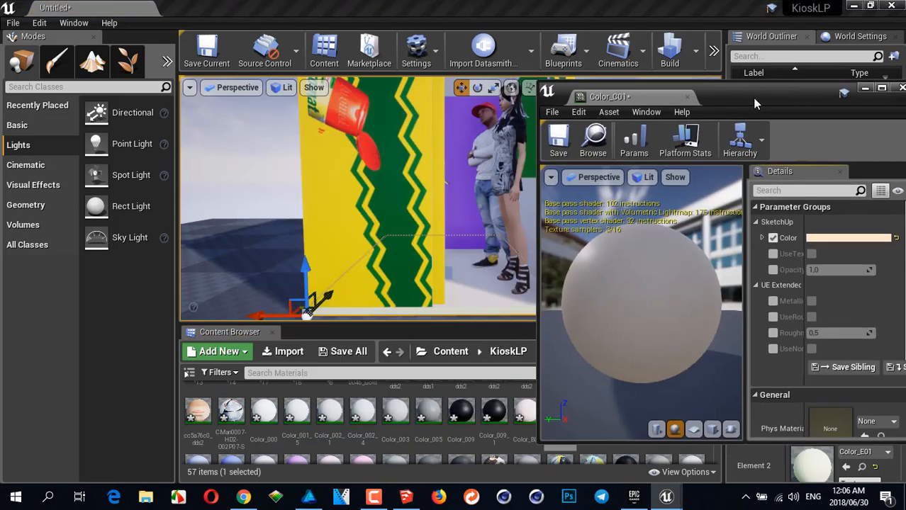
Change Color_C01's Color to hot pink (hex sRGB FF008DFF) and override its Roughness with 0.25.
click(825, 240)
mouse_move(663, 252)
mouse_down()
mouse_move(683, 221)
mouse_move(673, 216)
mouse_move(686, 220)
mouse_up()
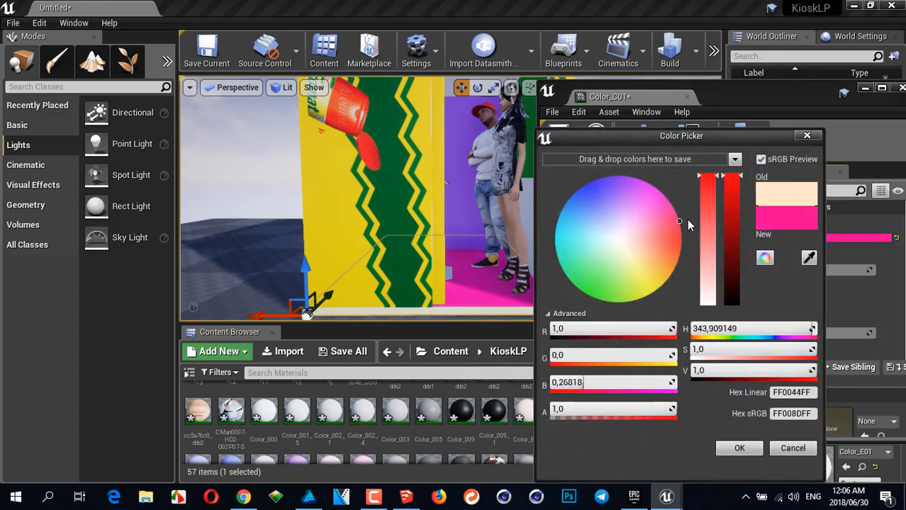
click(740, 448)
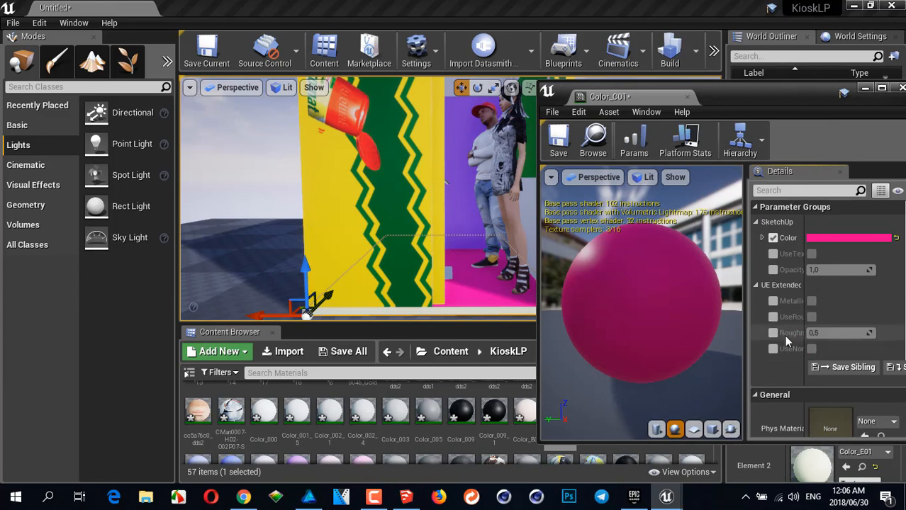
click(773, 333)
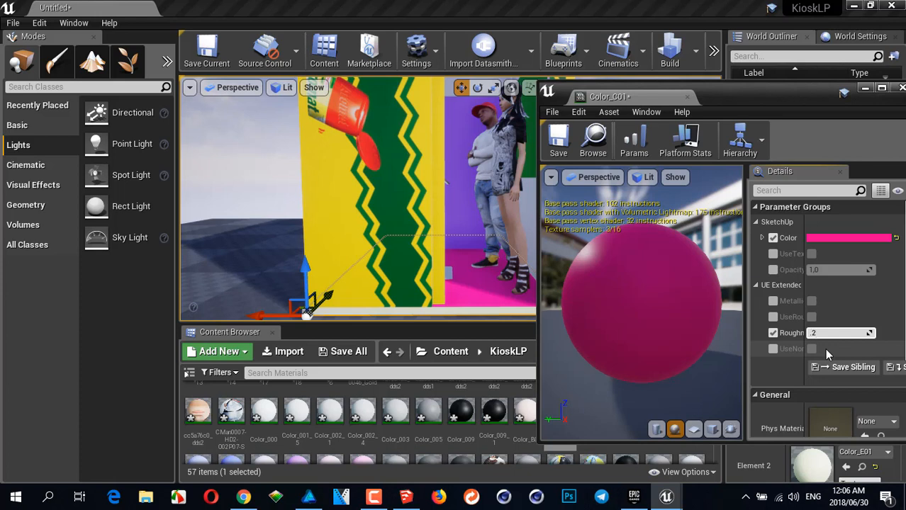
text(5)
key(Return)
Show the level viewport full screen in game view and review the booth and its pink floor from several sides.
click(501, 301)
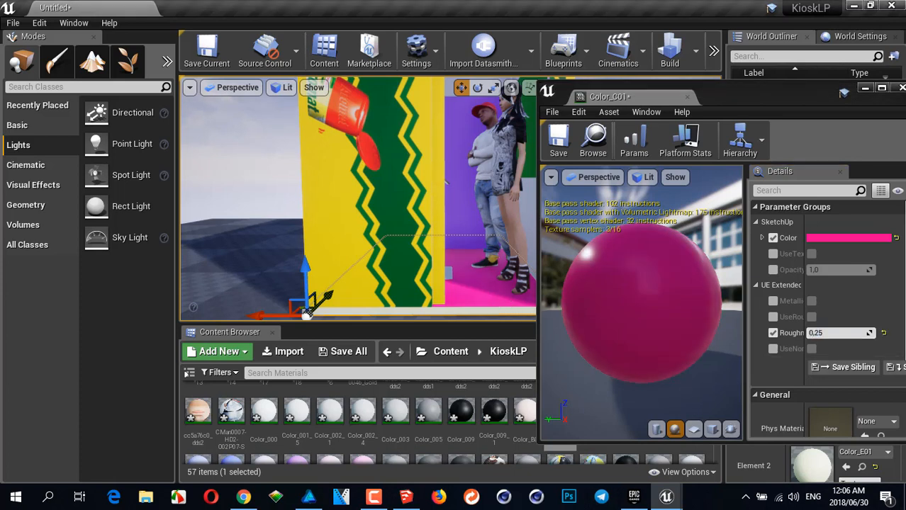
scroll(501, 301, up, 5)
middle_drag(501, 301, 546, 340)
middle_drag(436, 269, 453, 302)
alt+drag(435, 269, 368, 273)
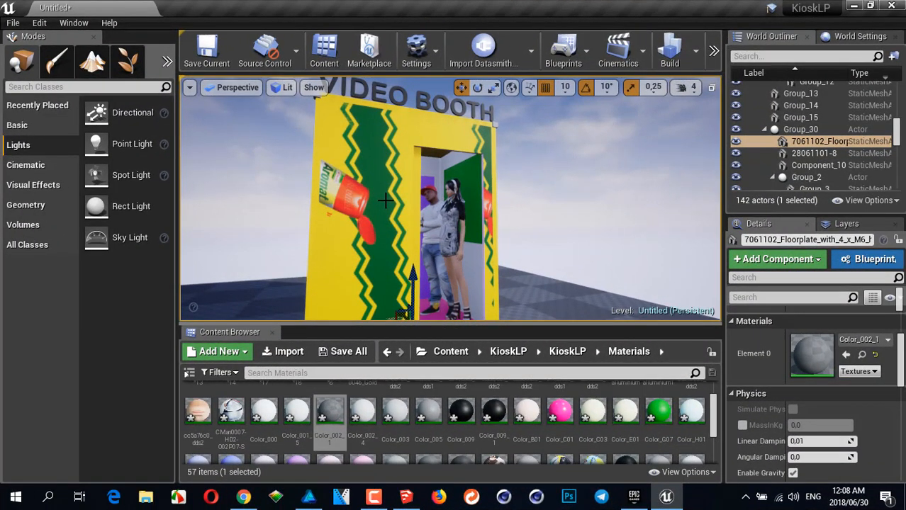
key(F11)
alt+right_drag(395, 297, 362, 297)
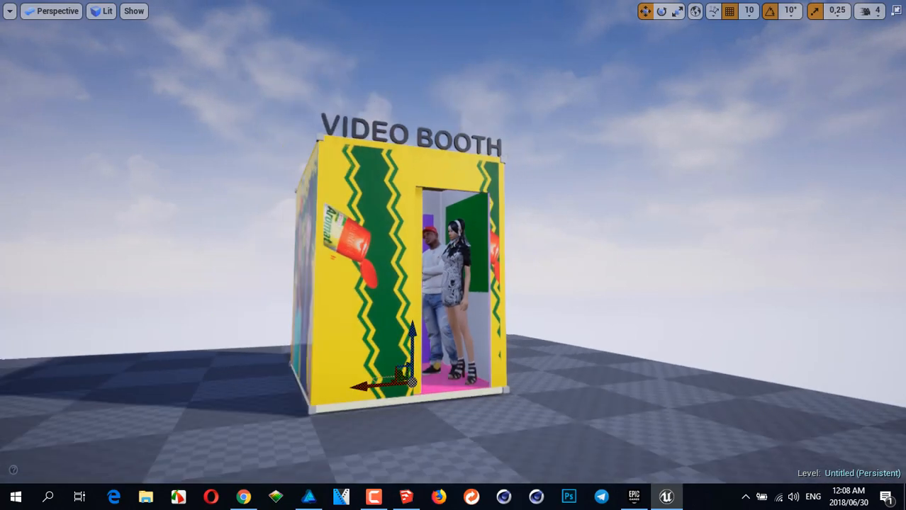
key(g)
alt+drag(464, 285, 73, 294)
alt+drag(618, 290, 486, 291)
alt+drag(649, 287, 414, 313)
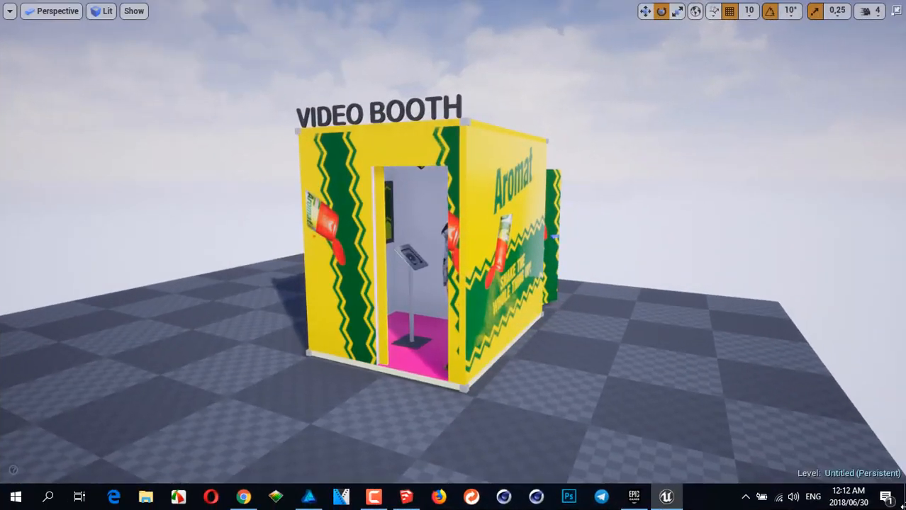